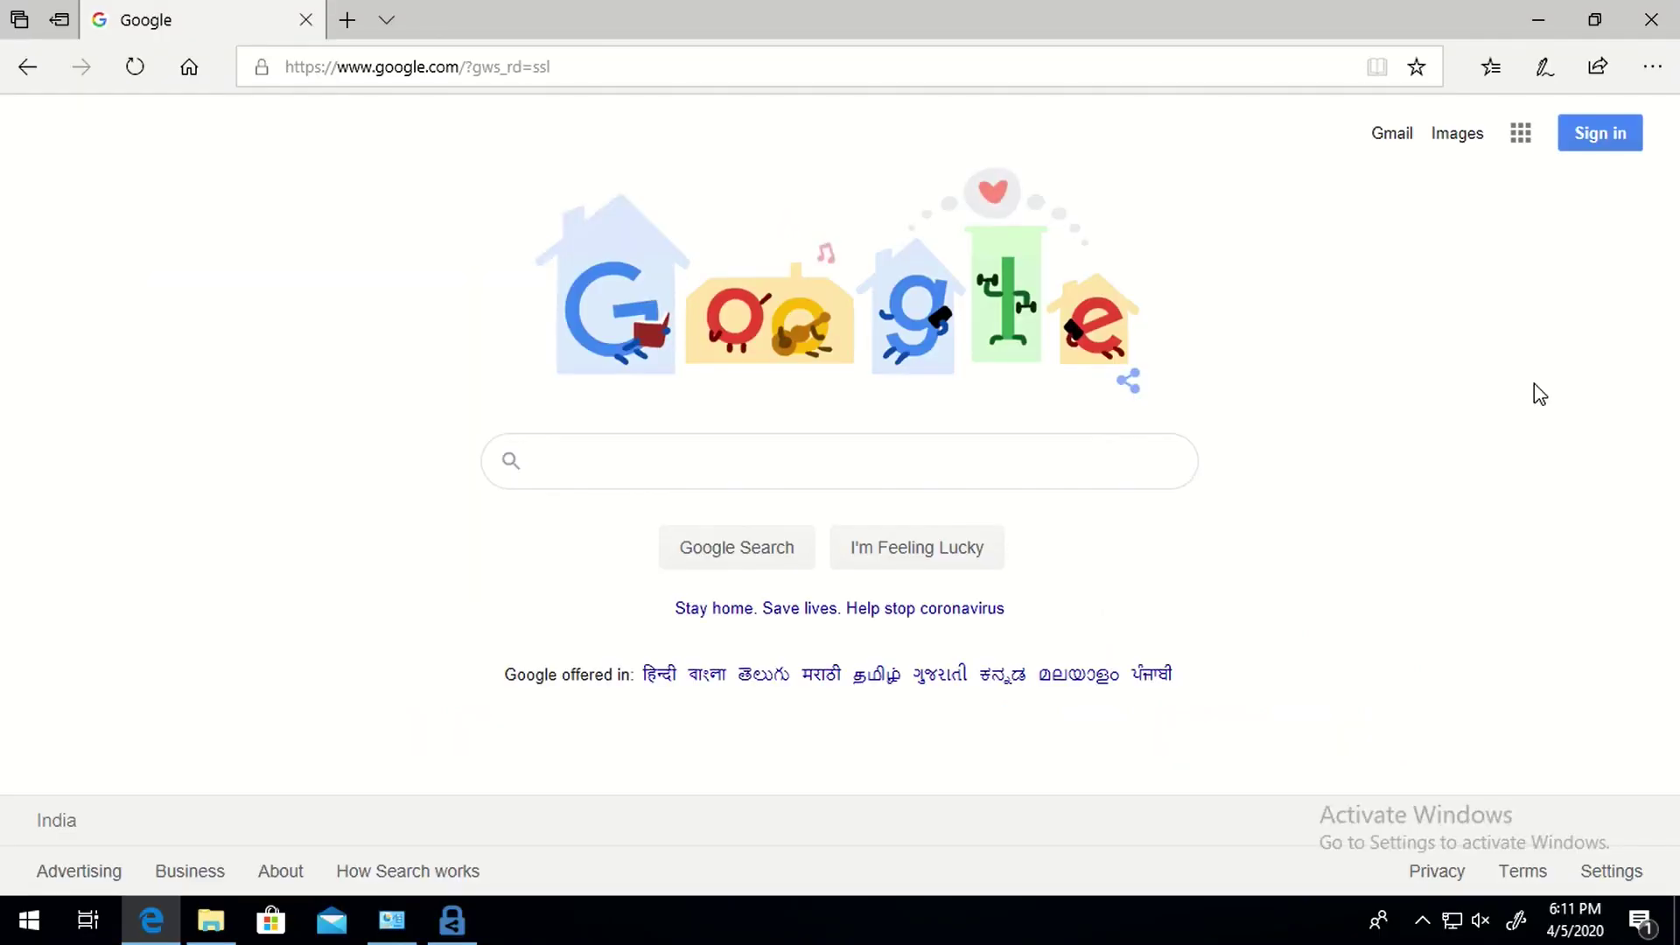
# Search Google for "aip unified labeling client"
pyautogui.click(570, 469)
pyautogui.write('AIP')
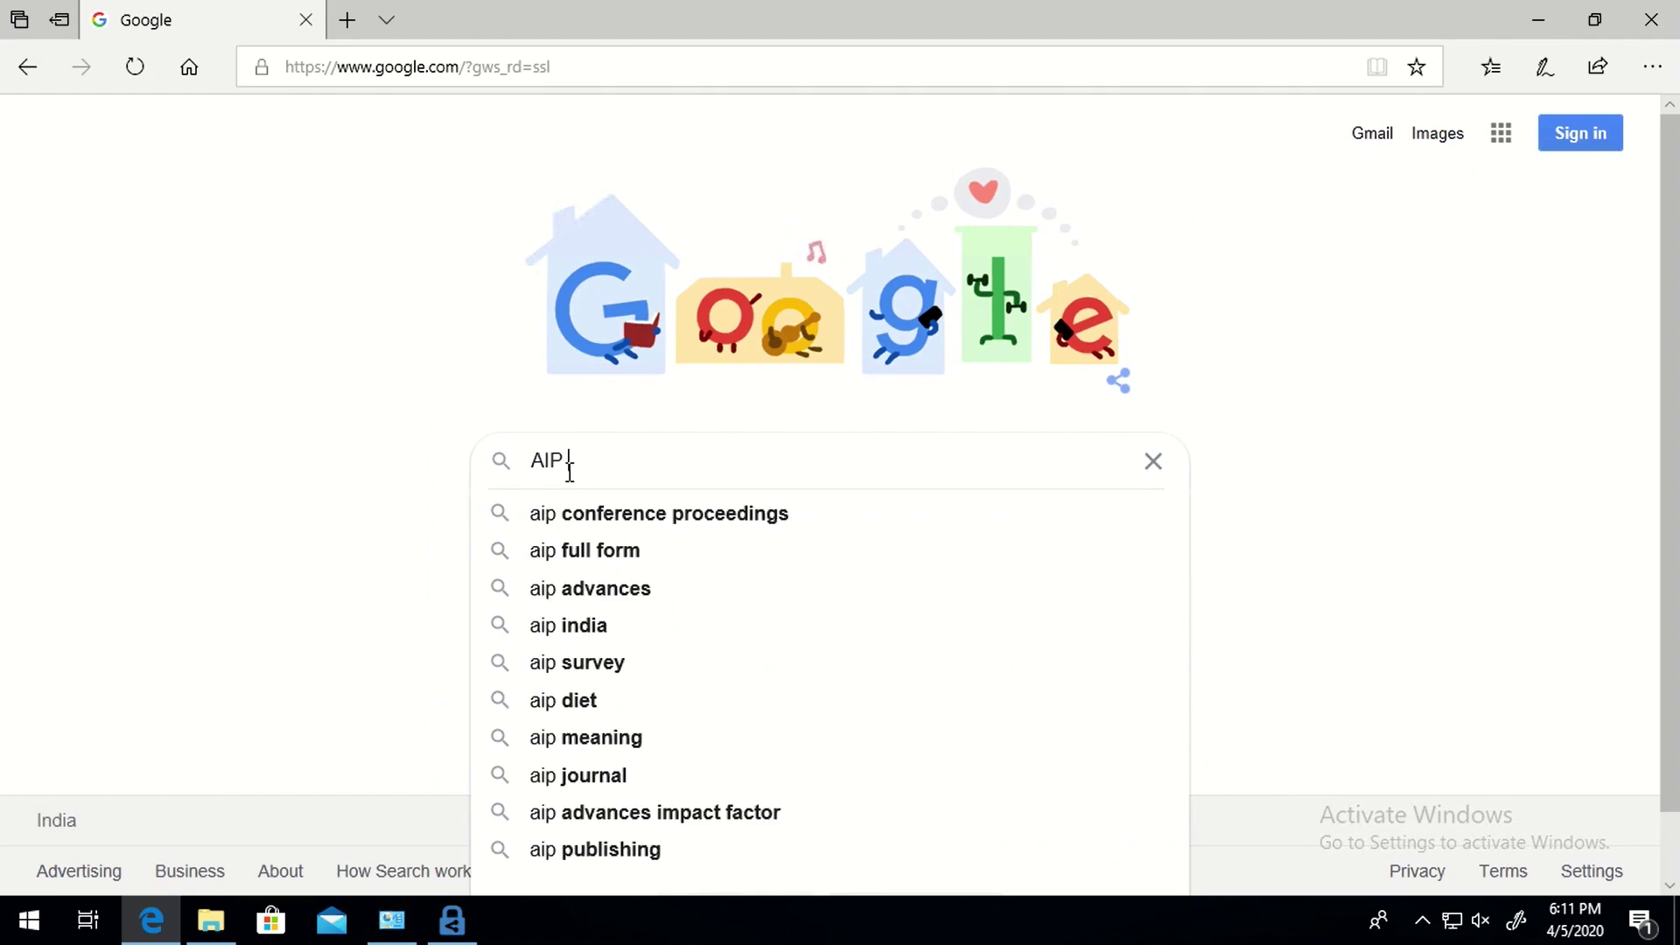
pyautogui.write(' unified')
pyautogui.press('Down')
pyautogui.press('Down')
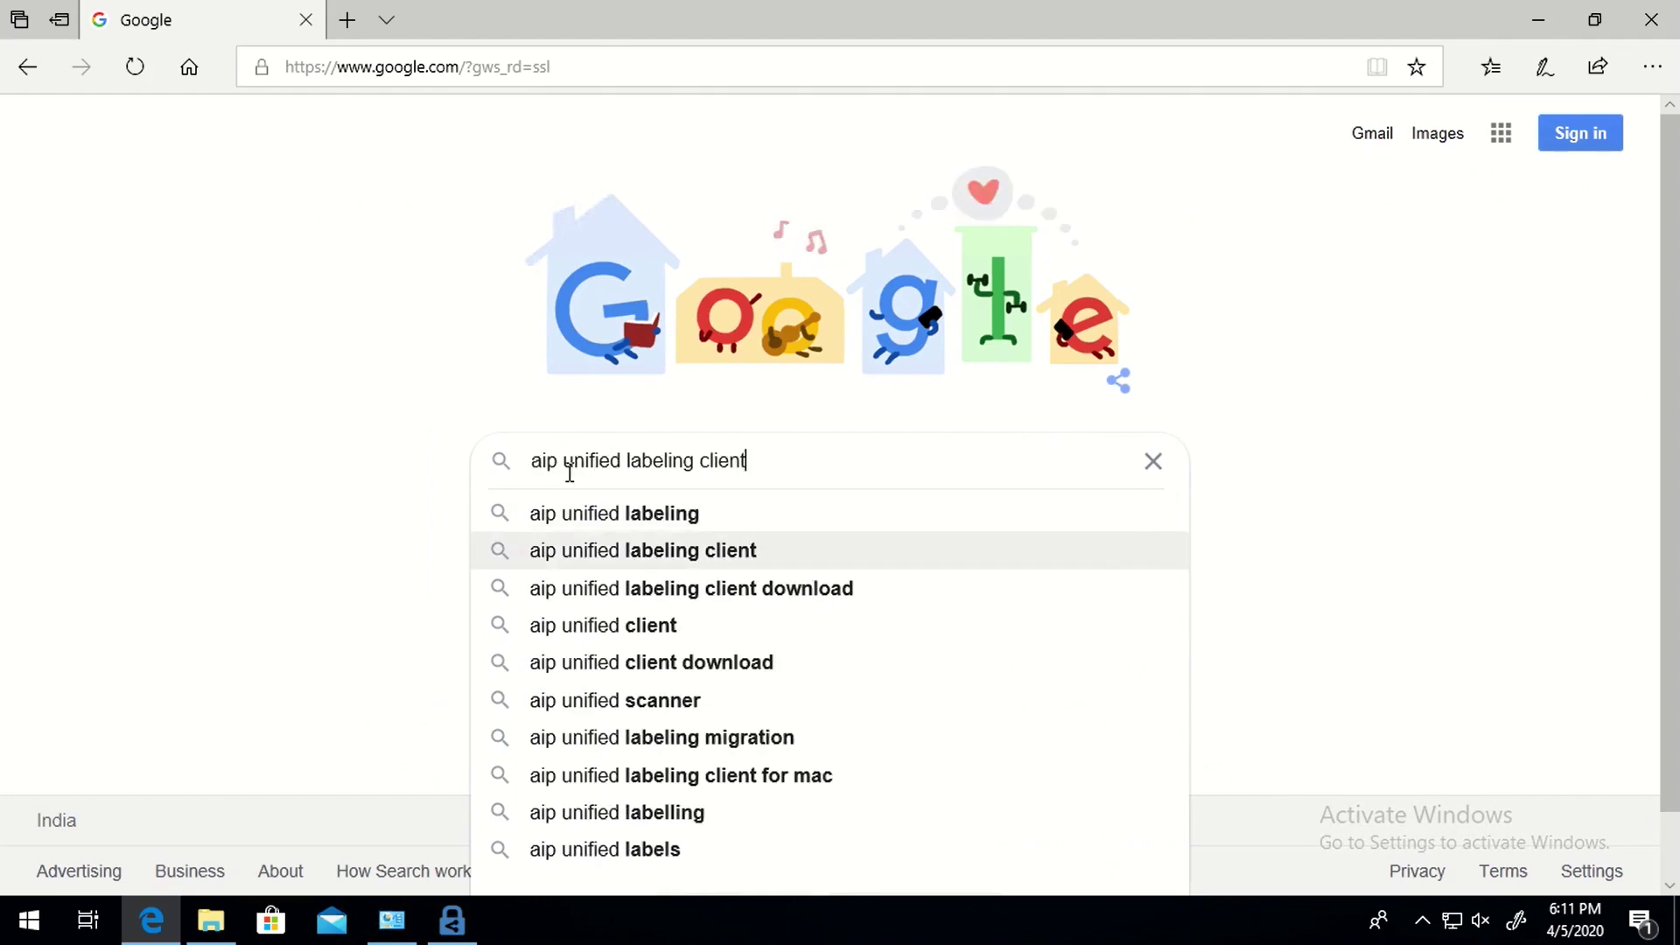
pyautogui.press('Return')
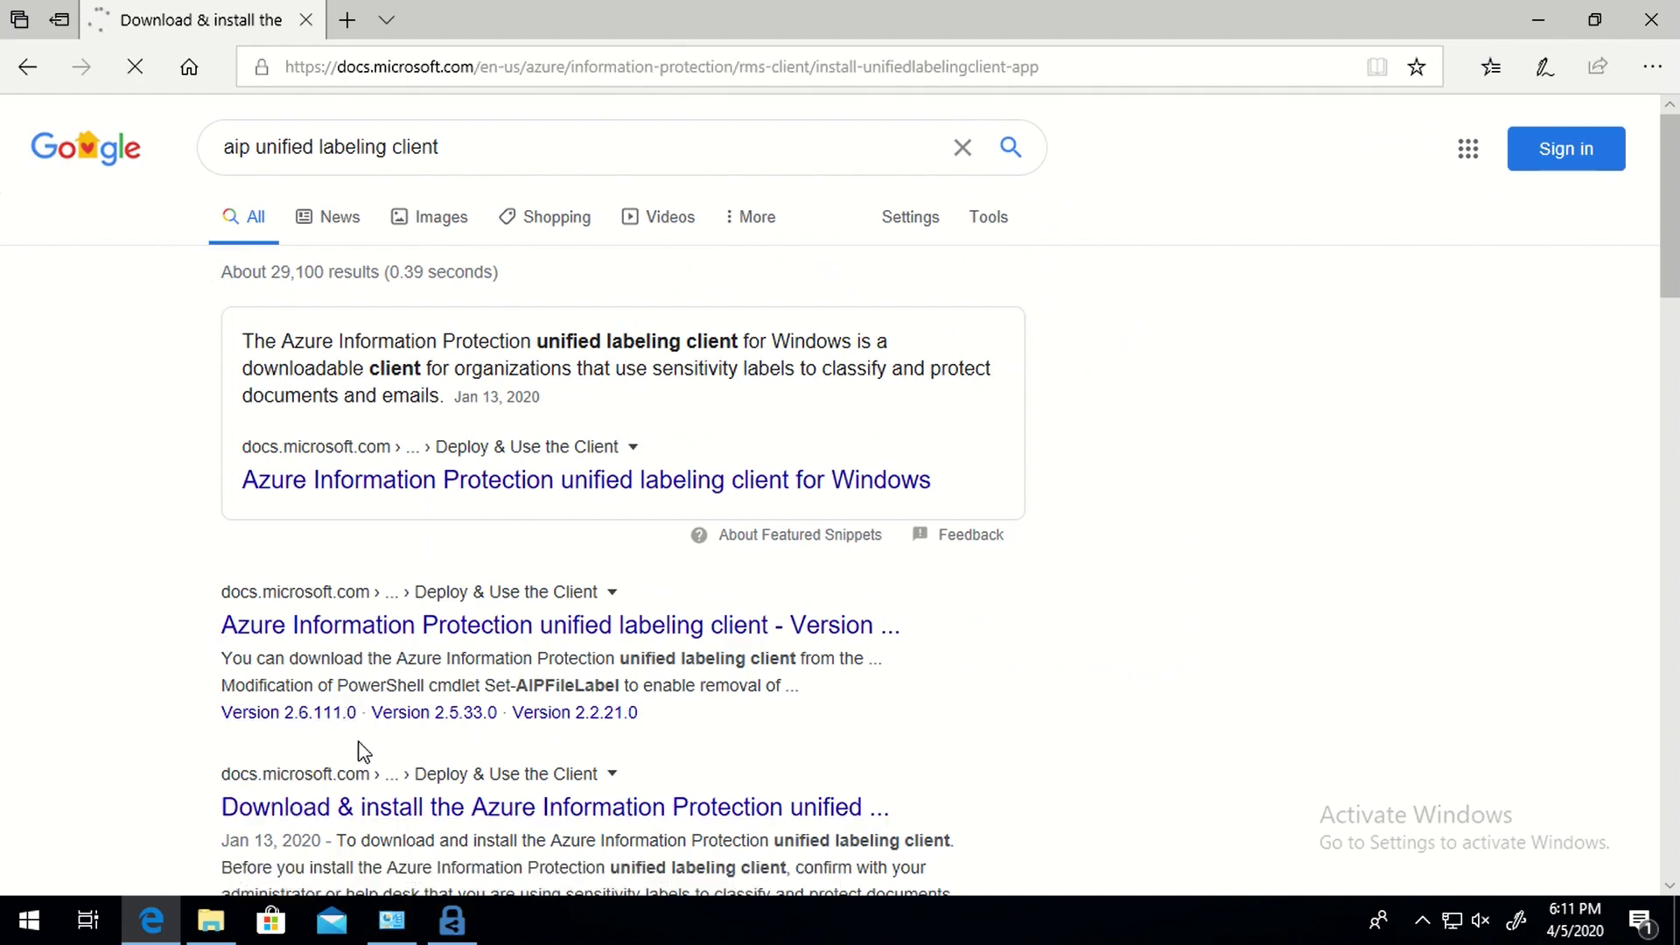
# Find AzInfoProtection_UL.exe in the unified labeling client's download and install article and follow the link to the Microsoft Download Center
pyautogui.scroll(-5, 890, 616)
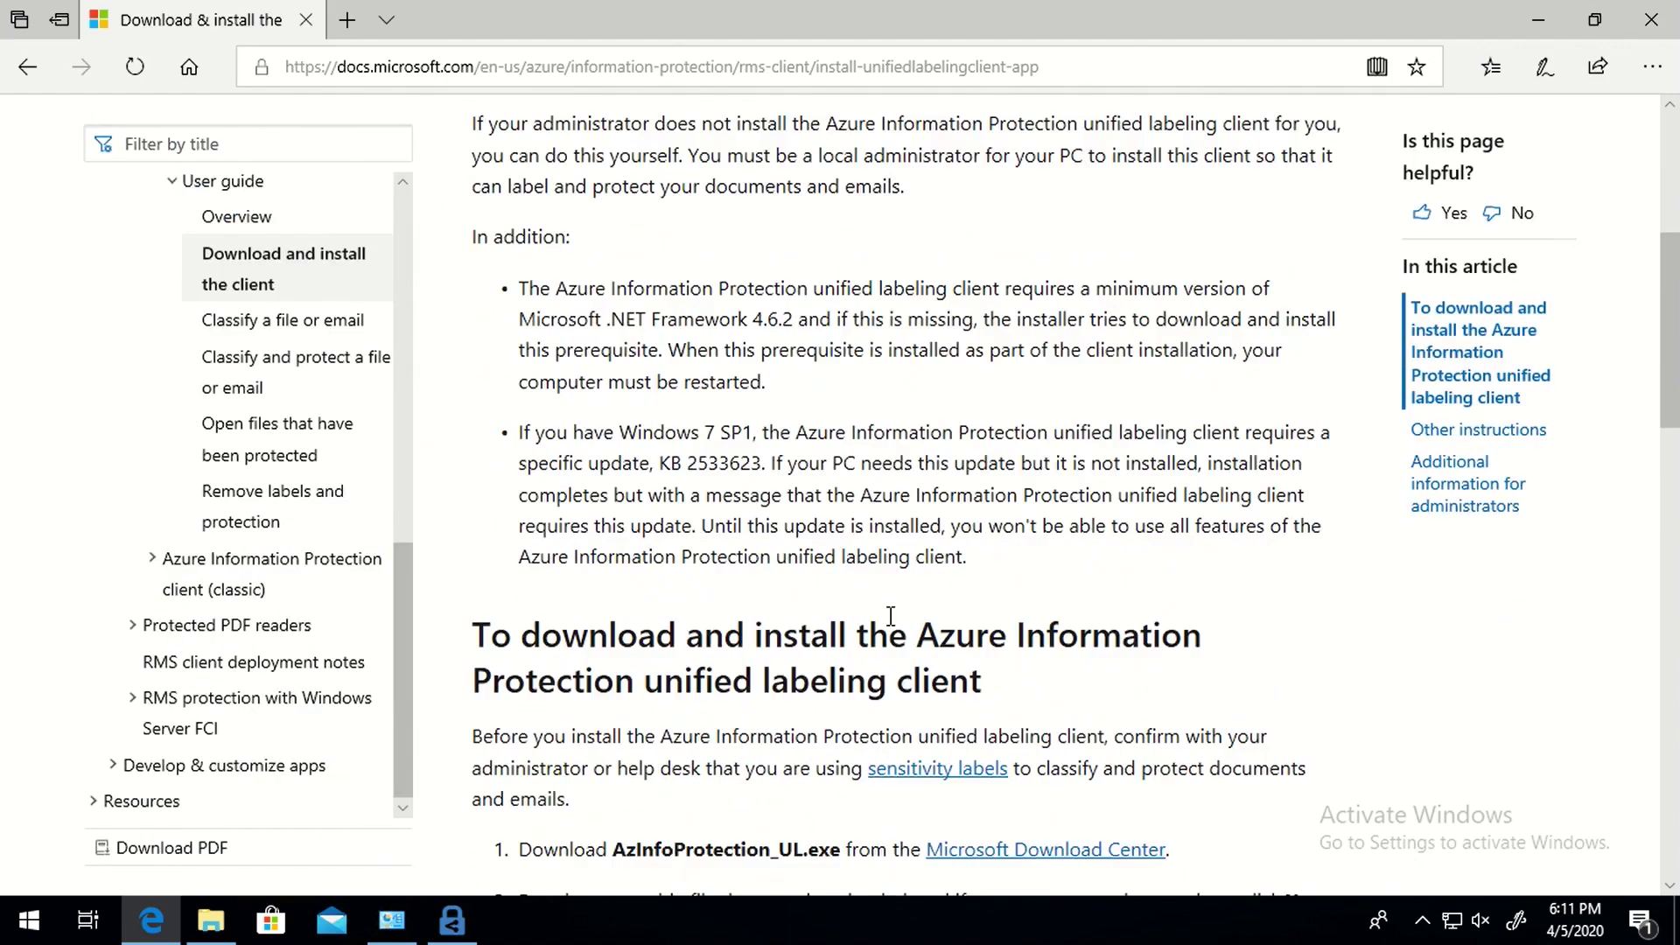
pyautogui.scroll(-3, 891, 616)
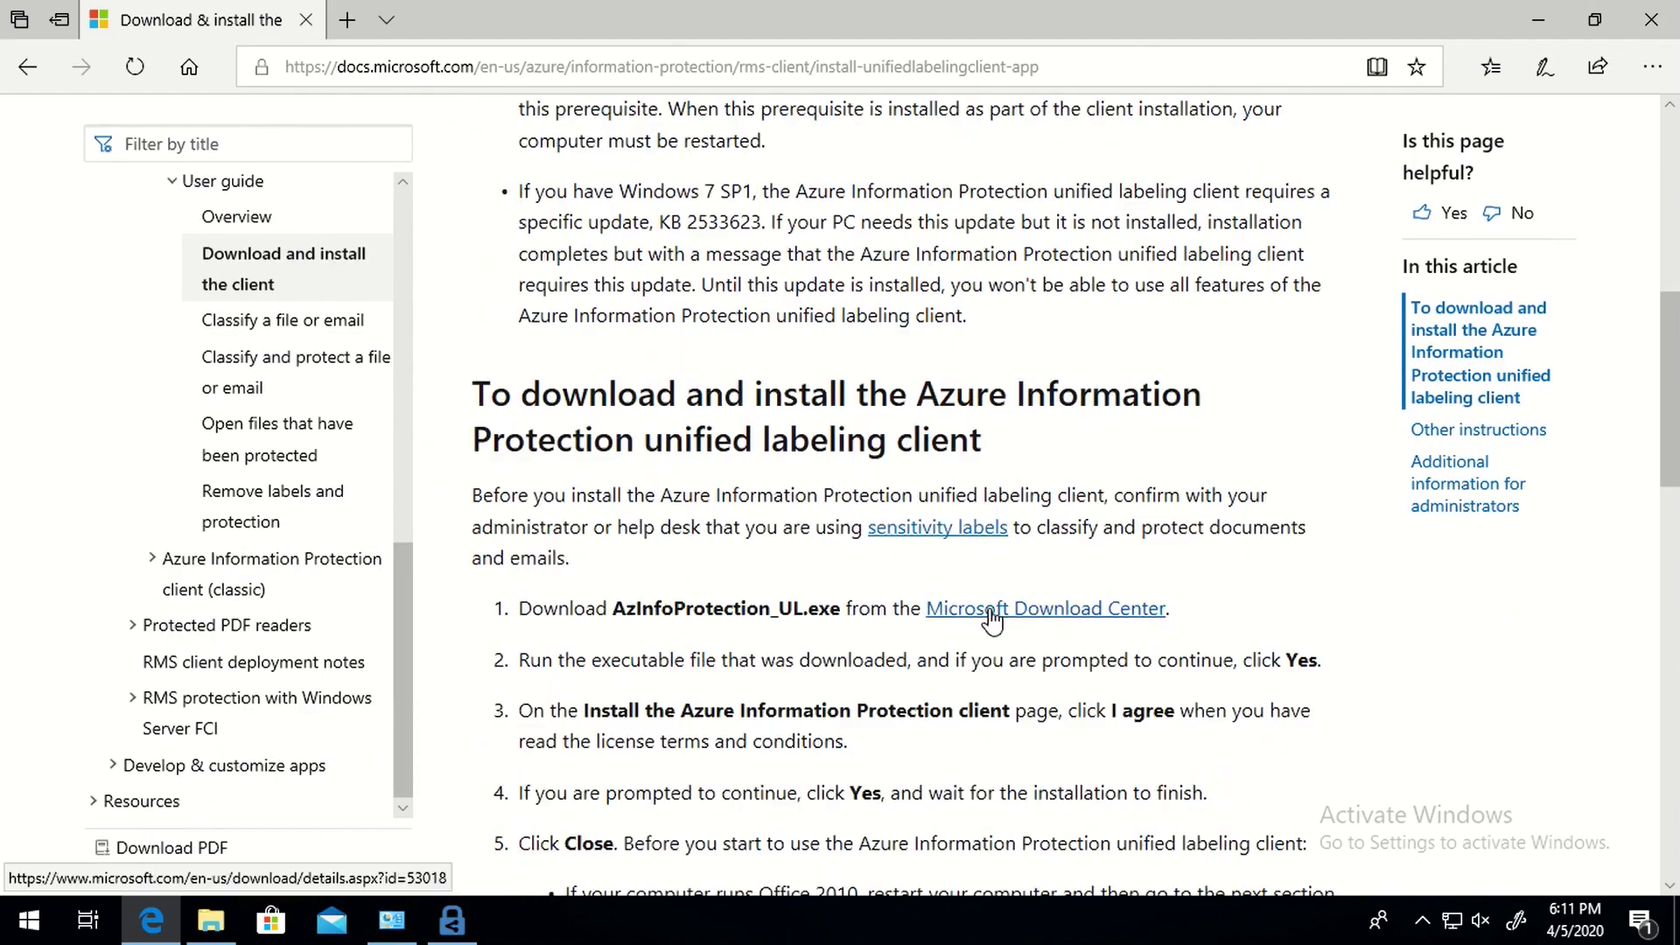
pyautogui.moveTo(571, 613); pyautogui.dragTo(847, 622)
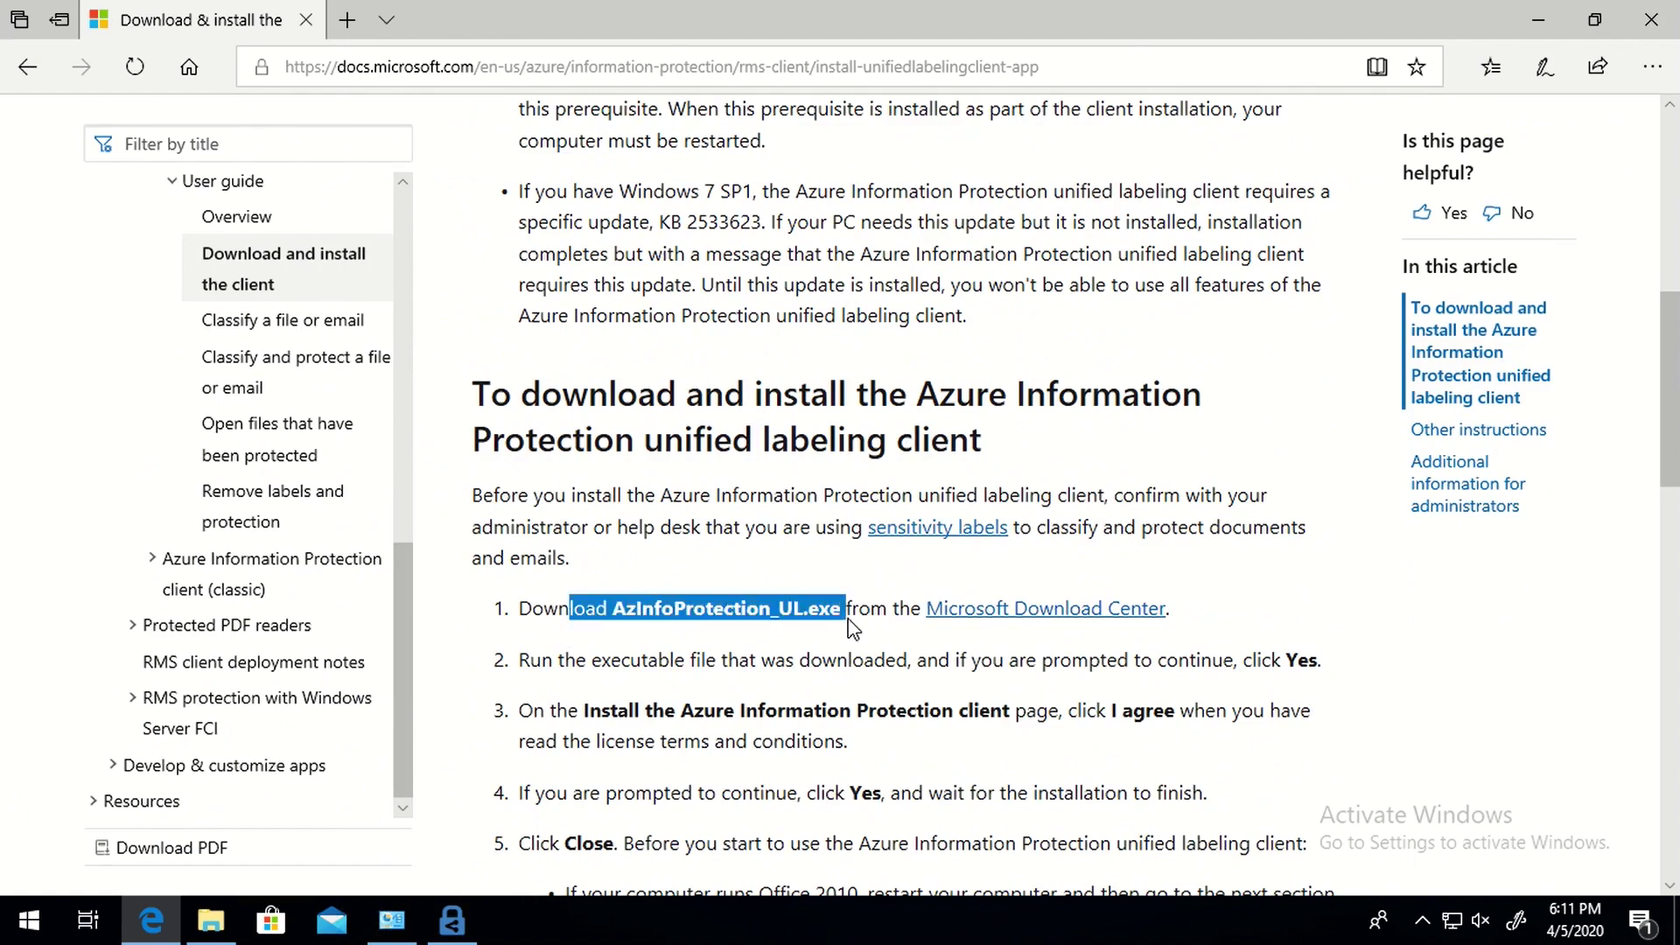
pyautogui.click(780, 652)
pyautogui.click(972, 620)
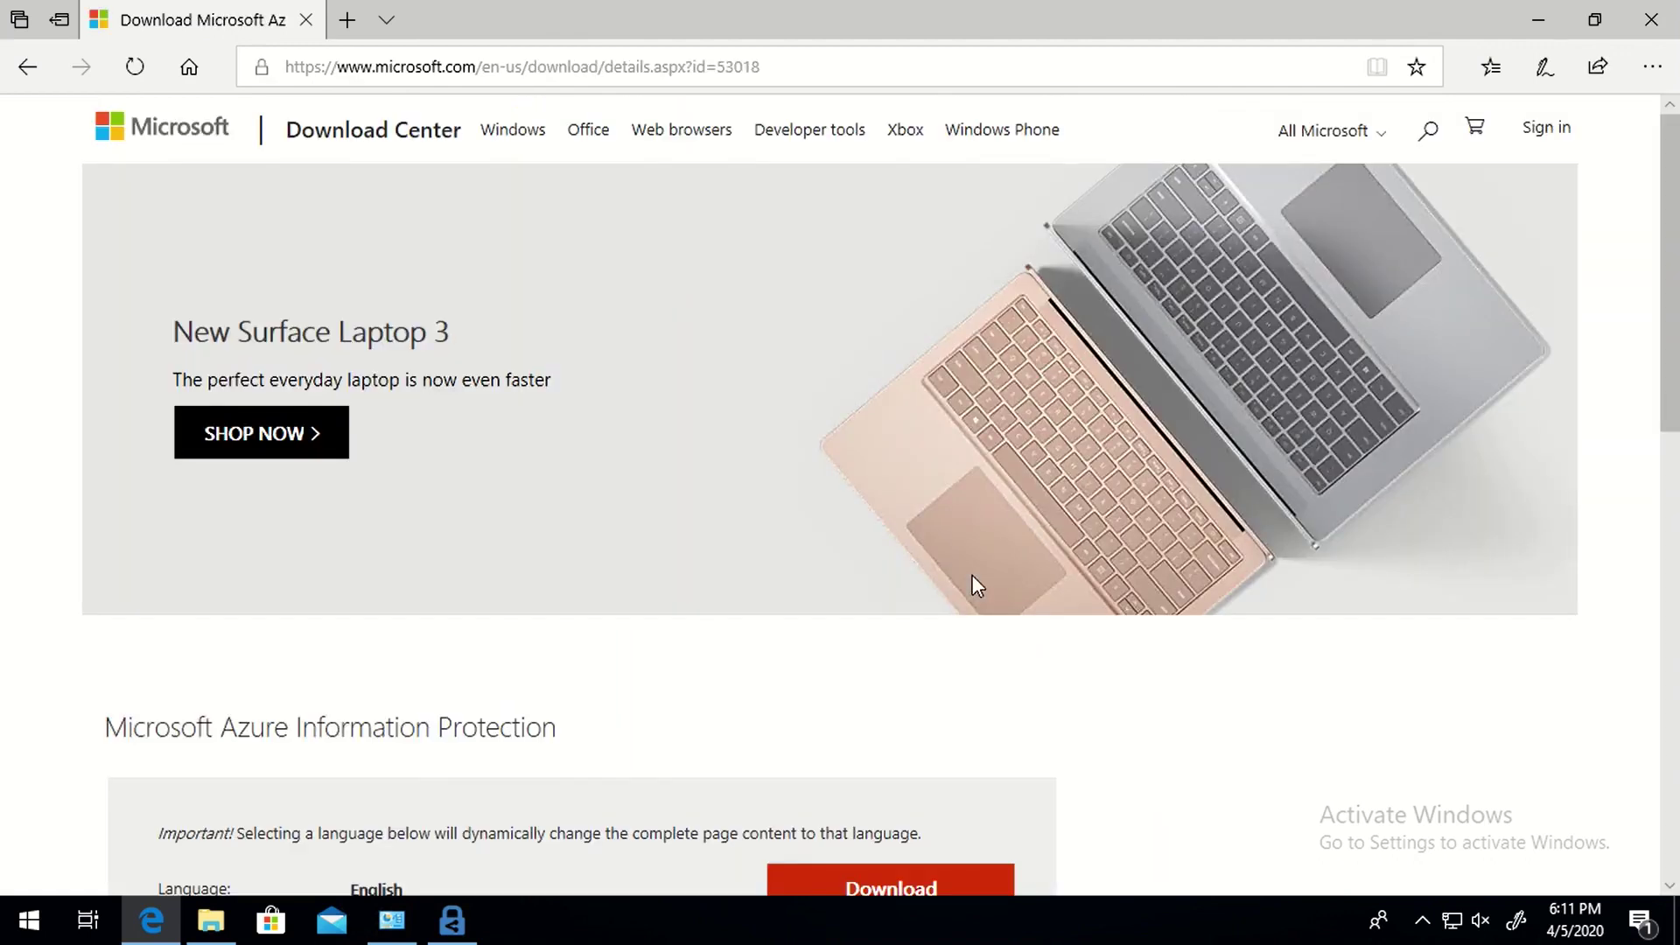
# Open the Microsoft Azure Information Protection download choices and select AzInfoProtection_UL.exe
pyautogui.scroll(-1, 759, 542)
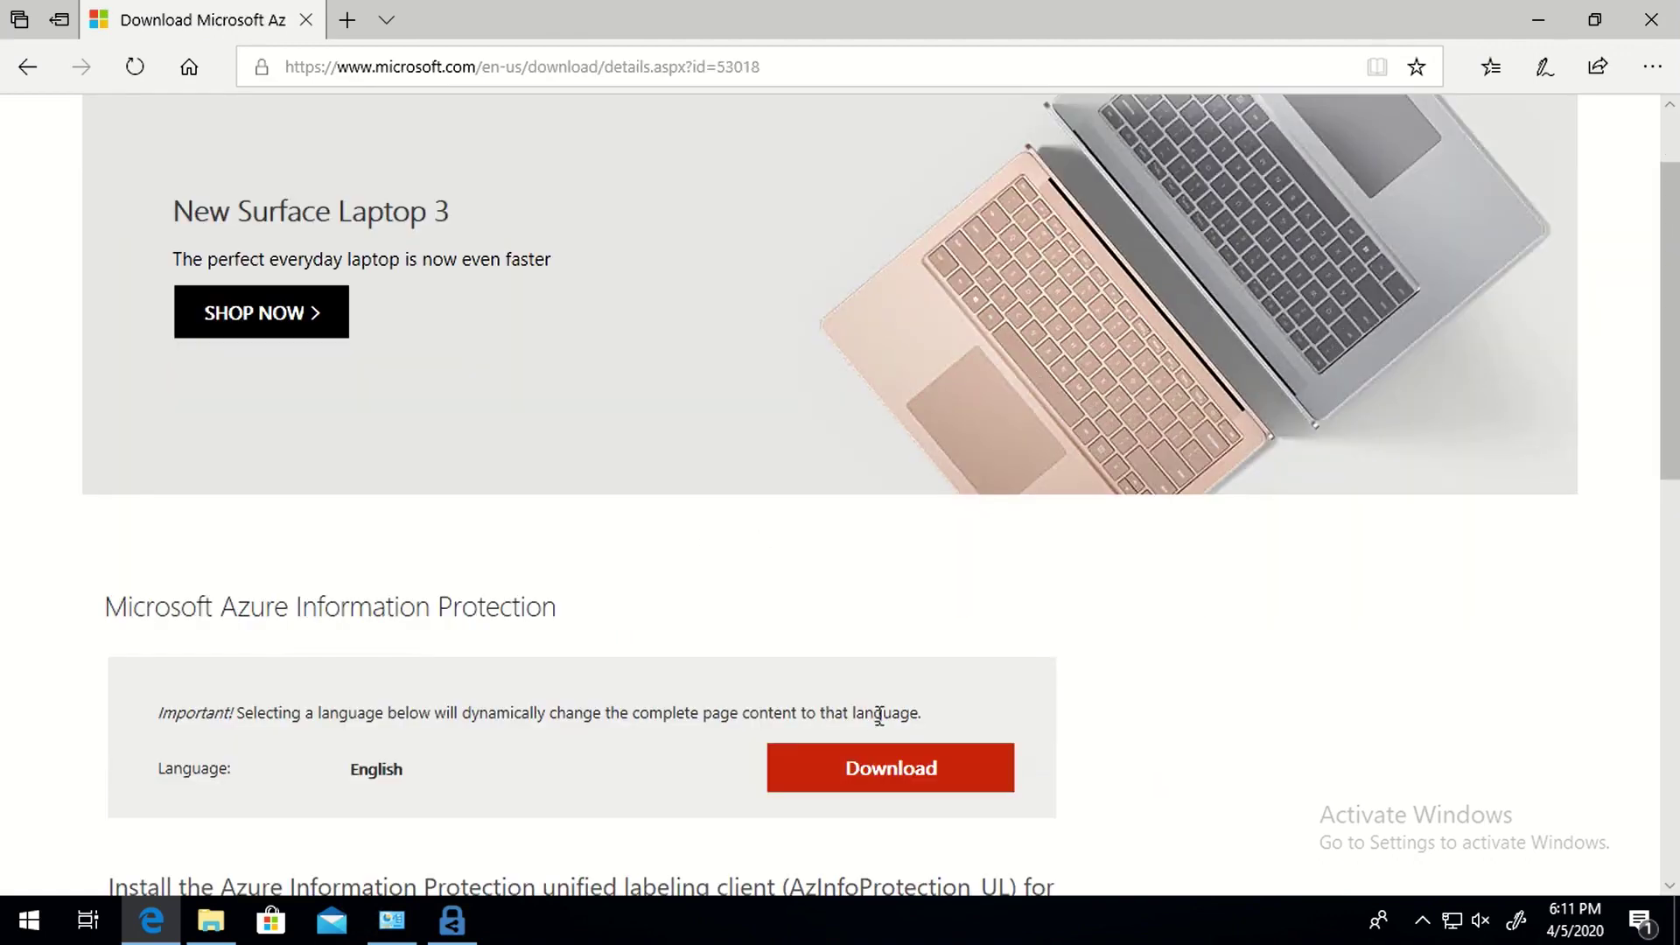
pyautogui.click(875, 771)
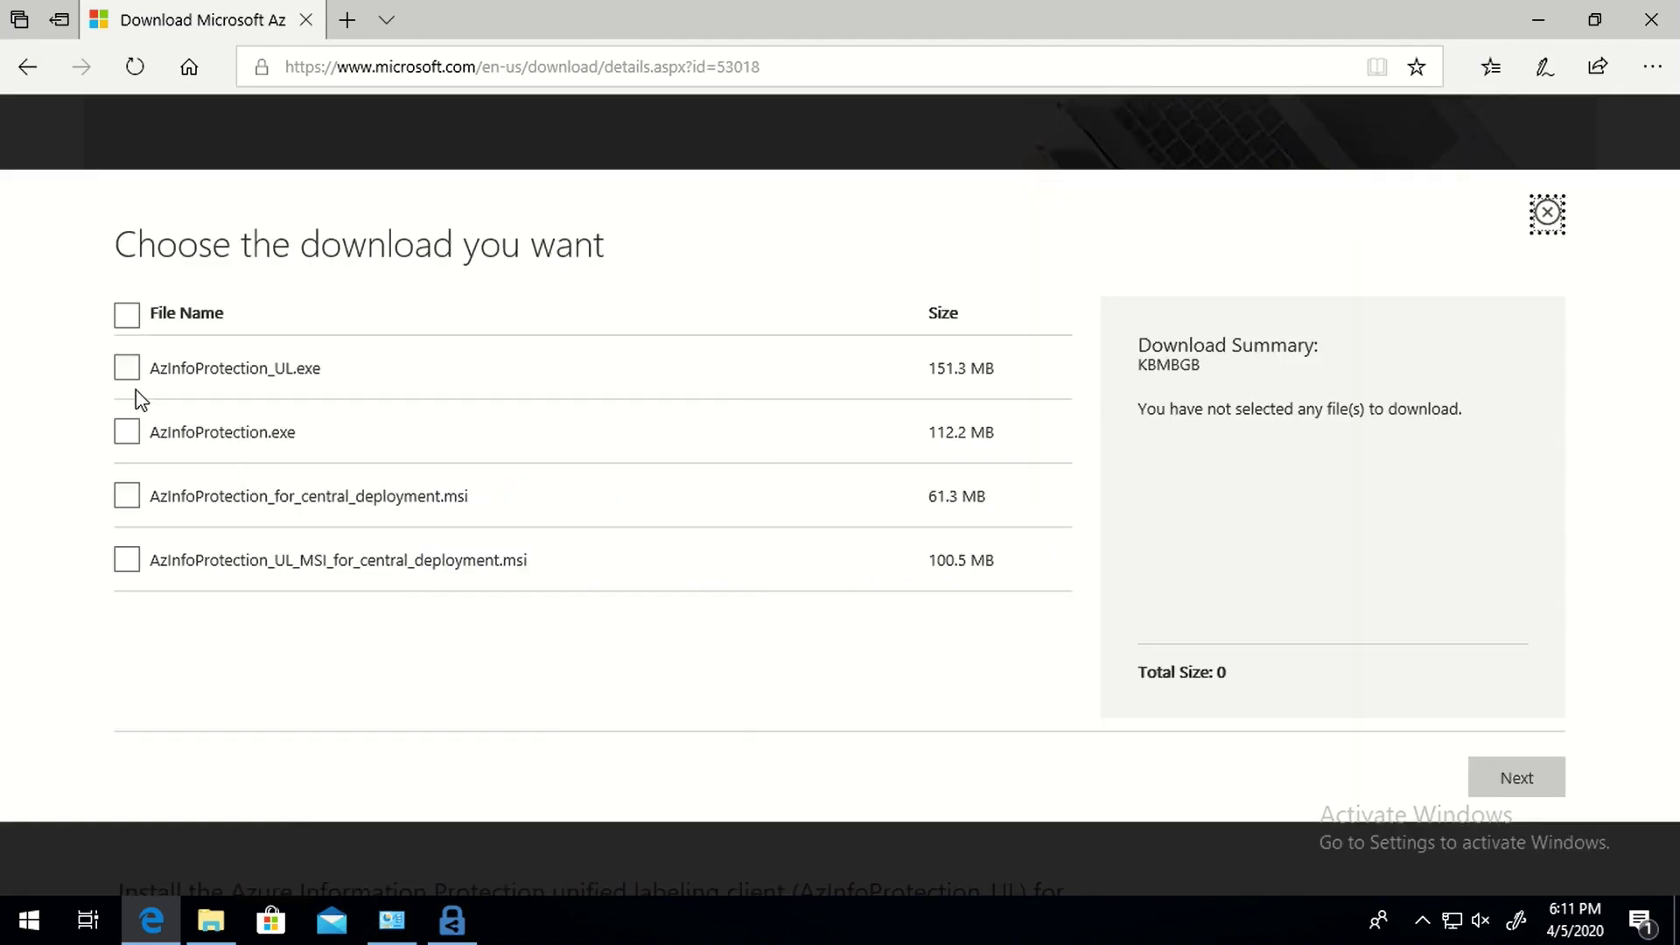
pyautogui.click(126, 368)
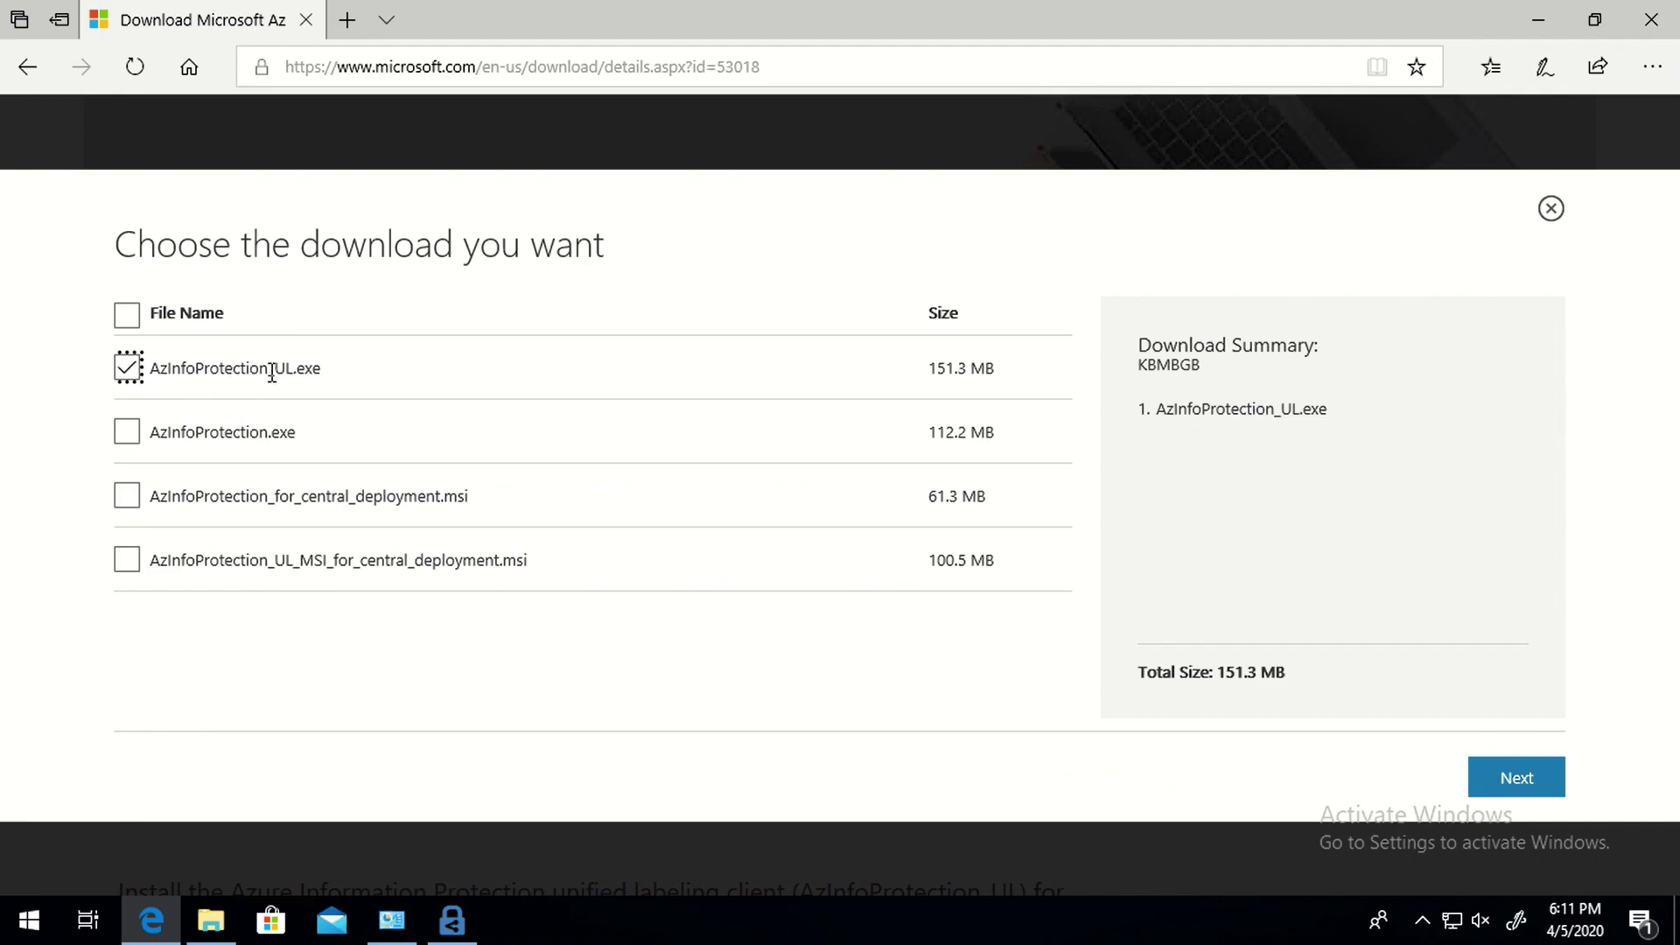
pyautogui.moveTo(276, 373); pyautogui.dragTo(348, 379)
# Switch to File Explorer and run AzInfoProtection_UL.exe from the Downloads folder
pyautogui.click(211, 921)
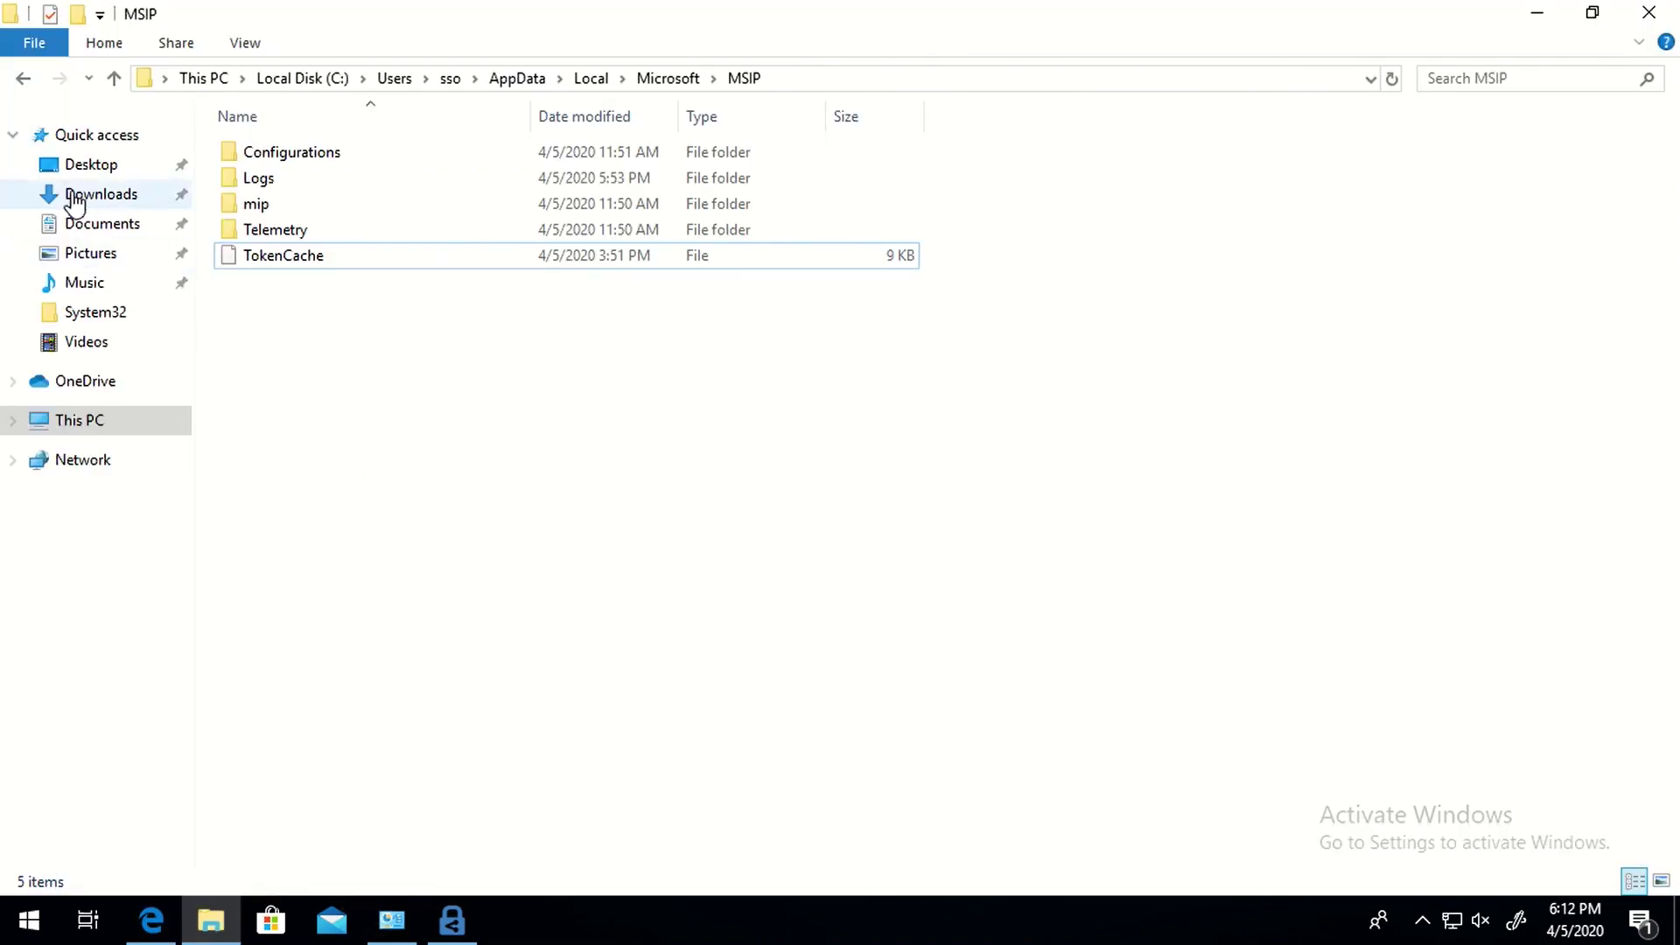
pyautogui.click(103, 195)
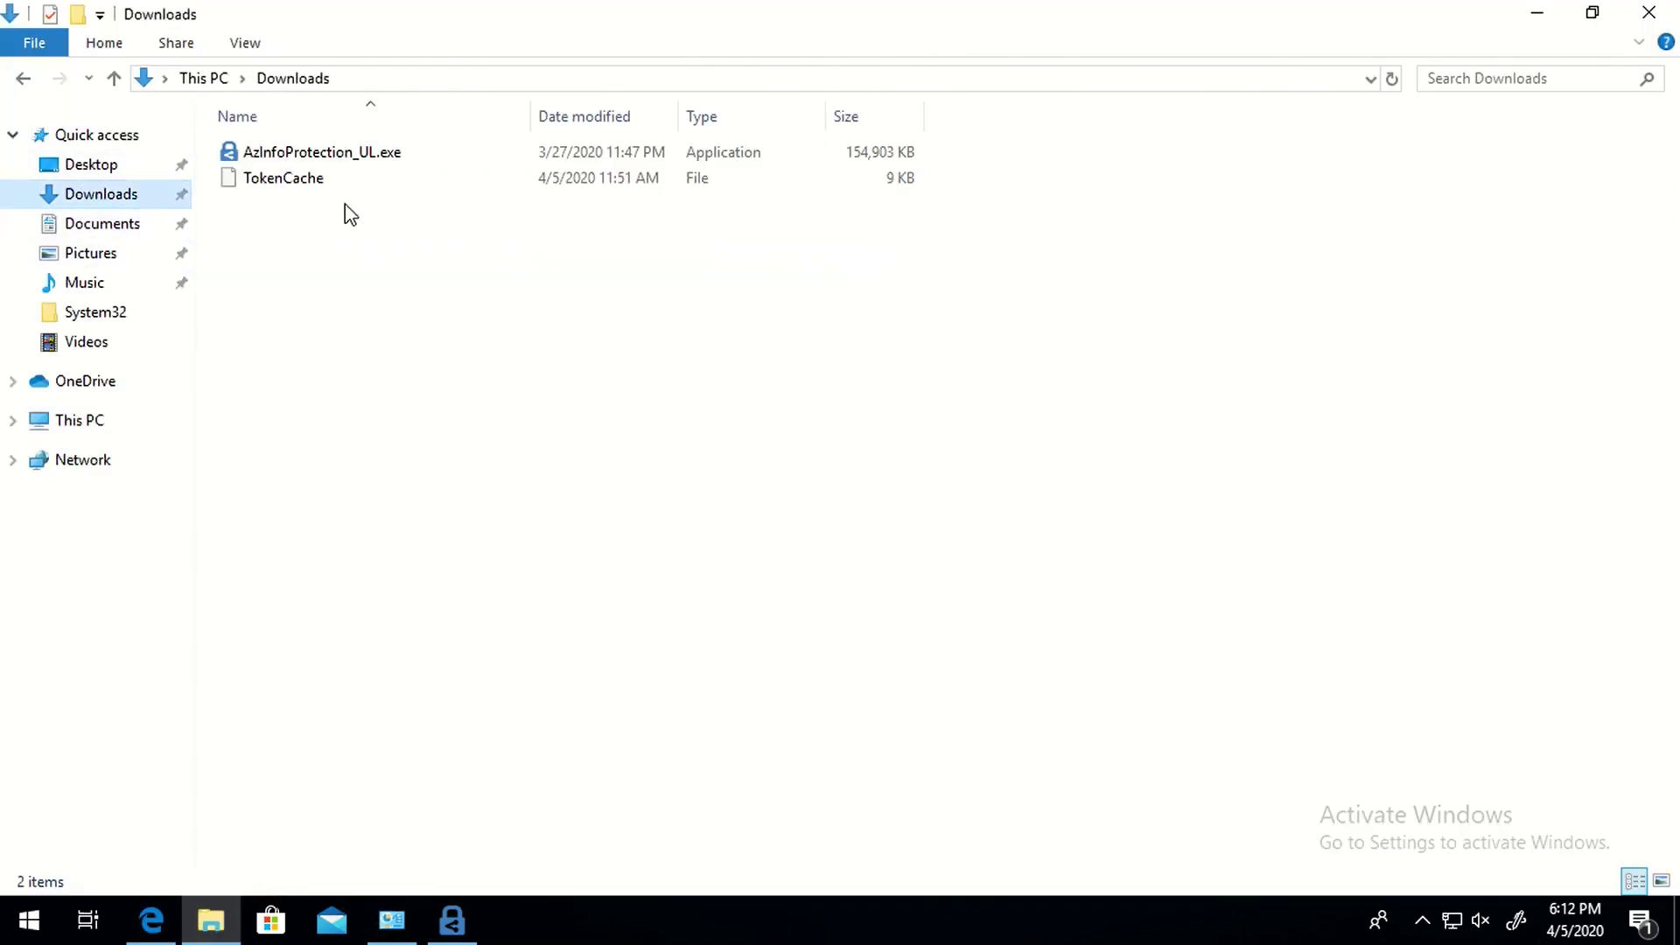
pyautogui.click(302, 156)
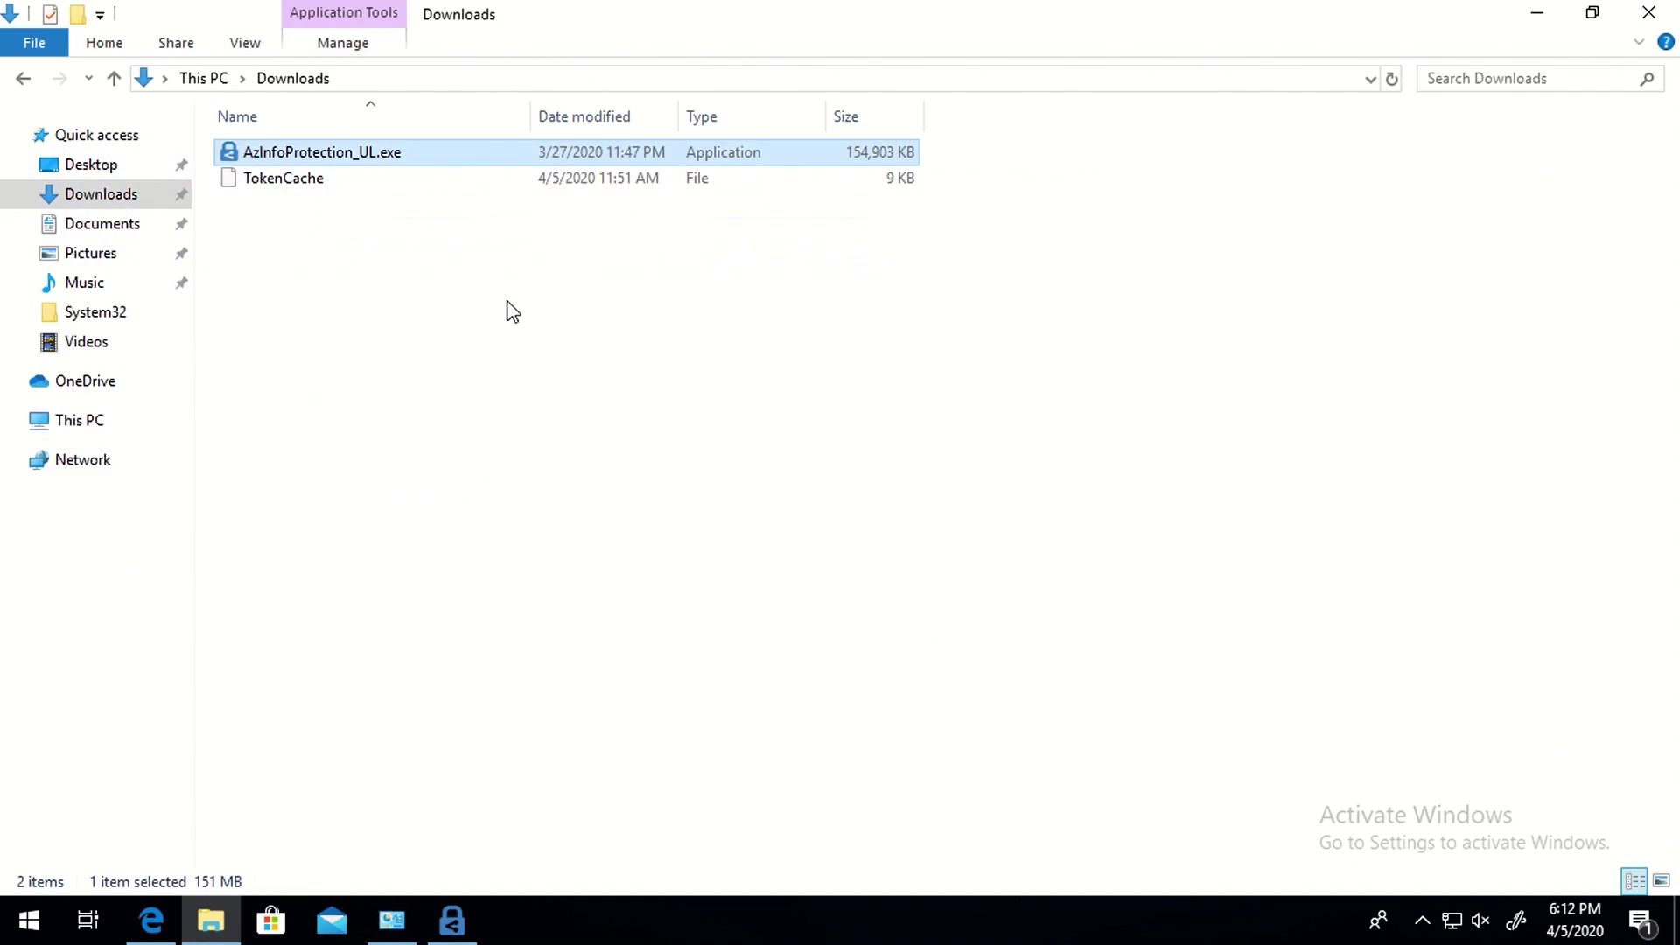
pyautogui.doubleClick(295, 155)
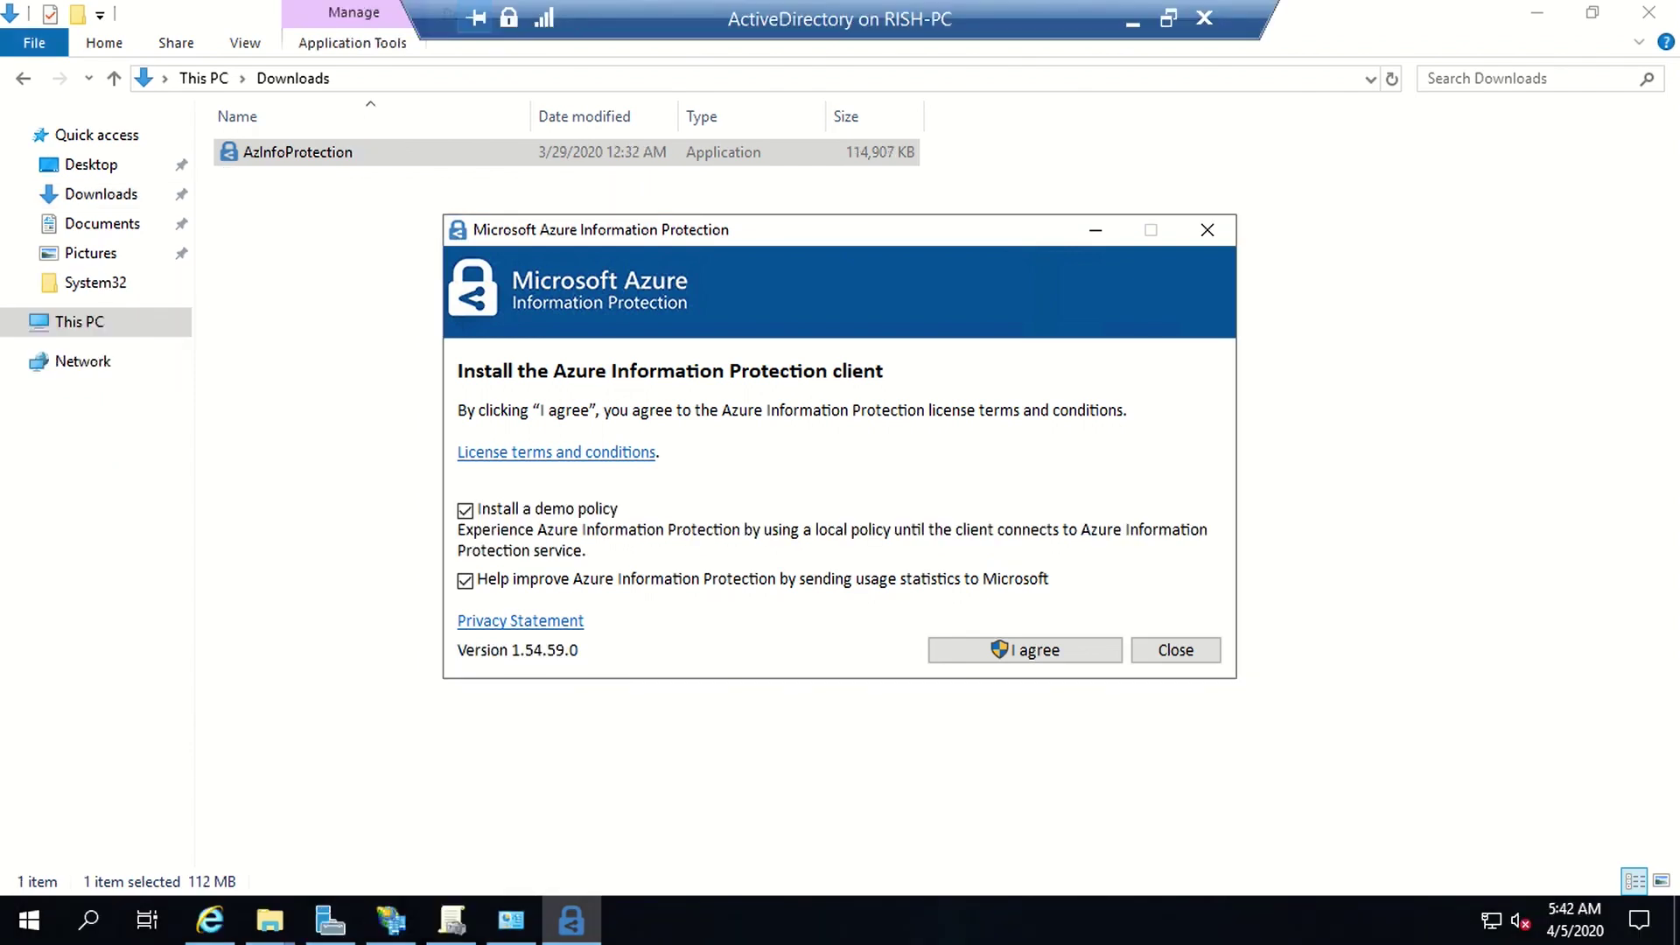
# Accept the license terms and authorize the Azure Information Protection client installation on both the ActiveDirectory machine and the unified labeling machine
pyautogui.moveTo(703, 225); pyautogui.dragTo(737, 305)
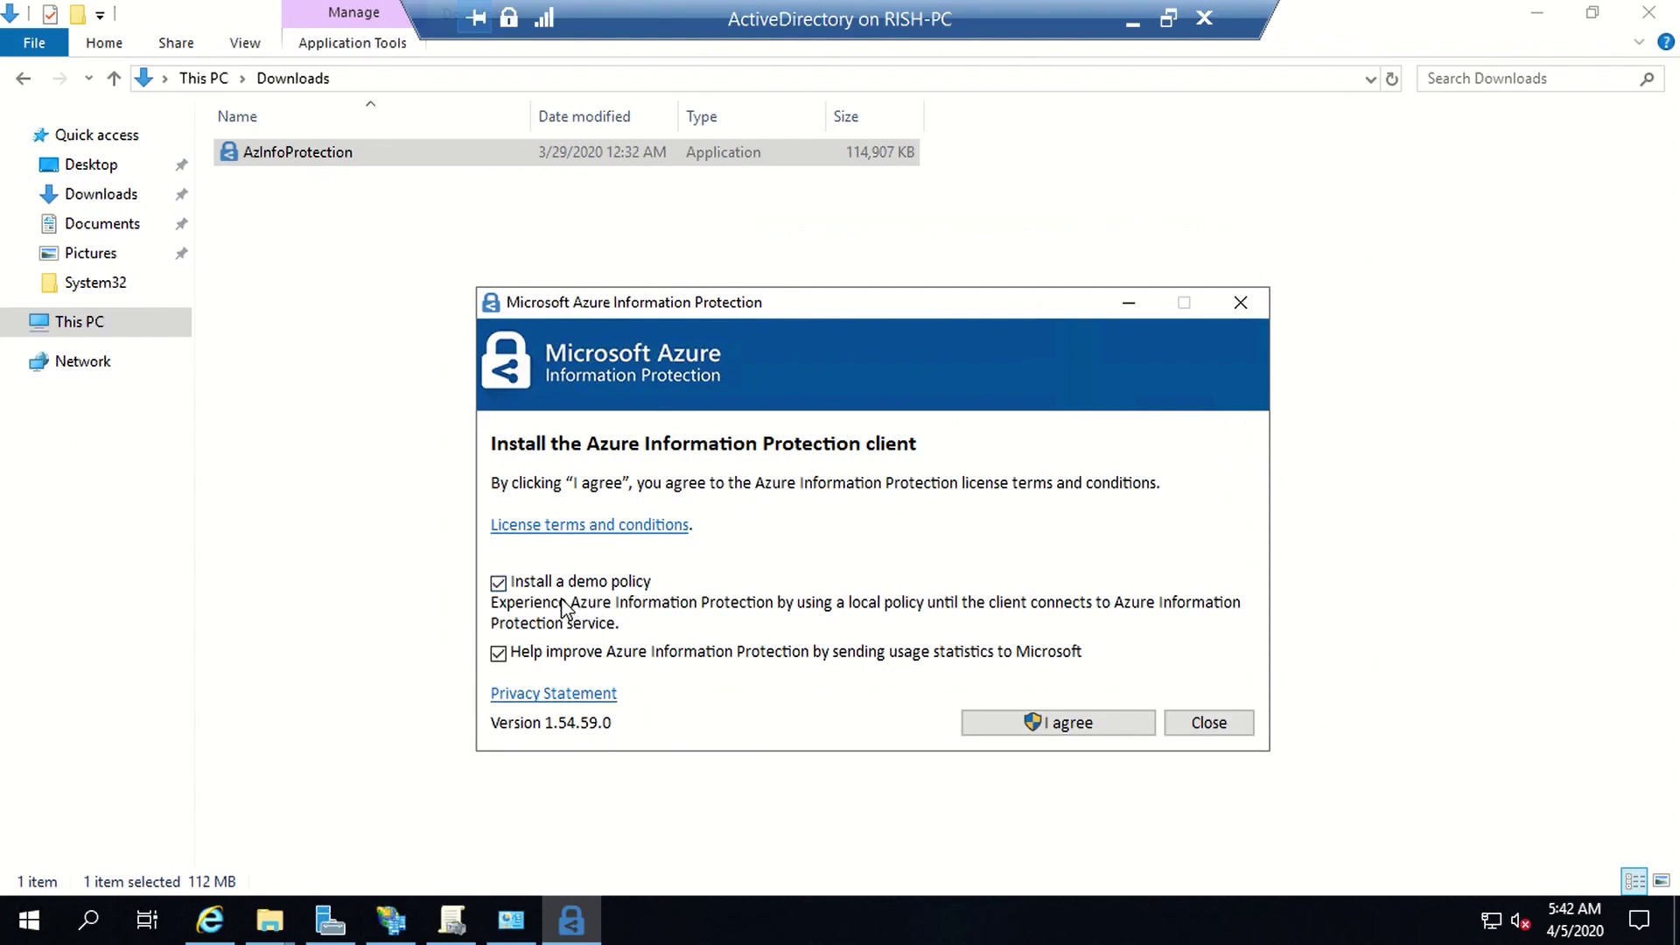
pyautogui.click(1057, 728)
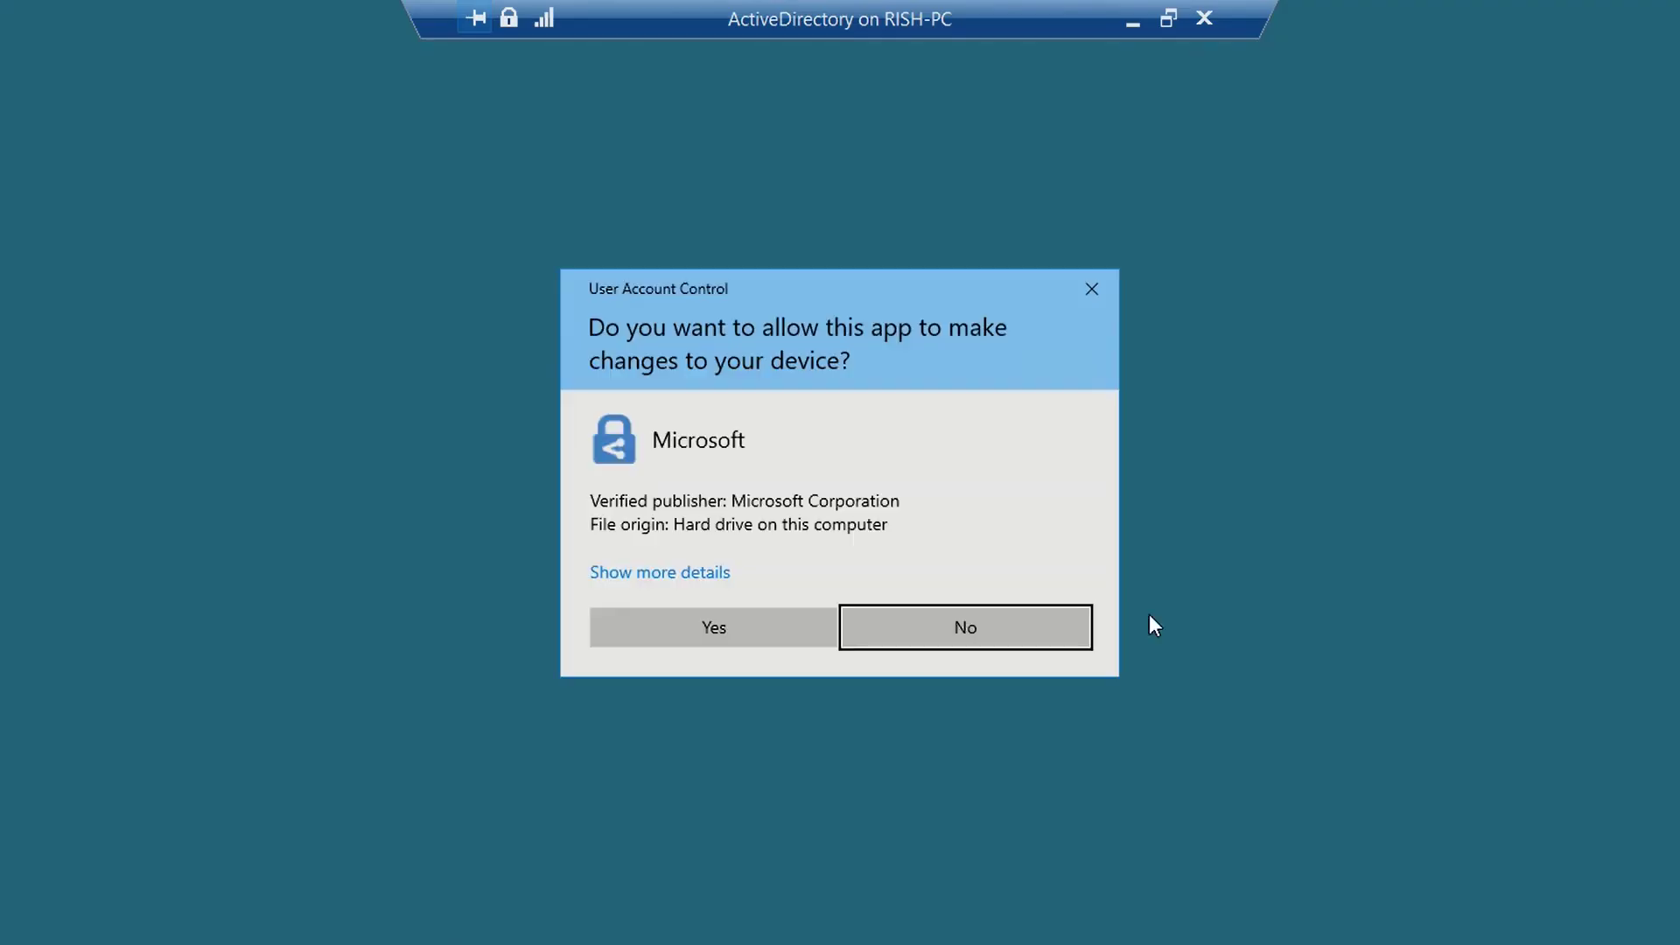
pyautogui.click(728, 627)
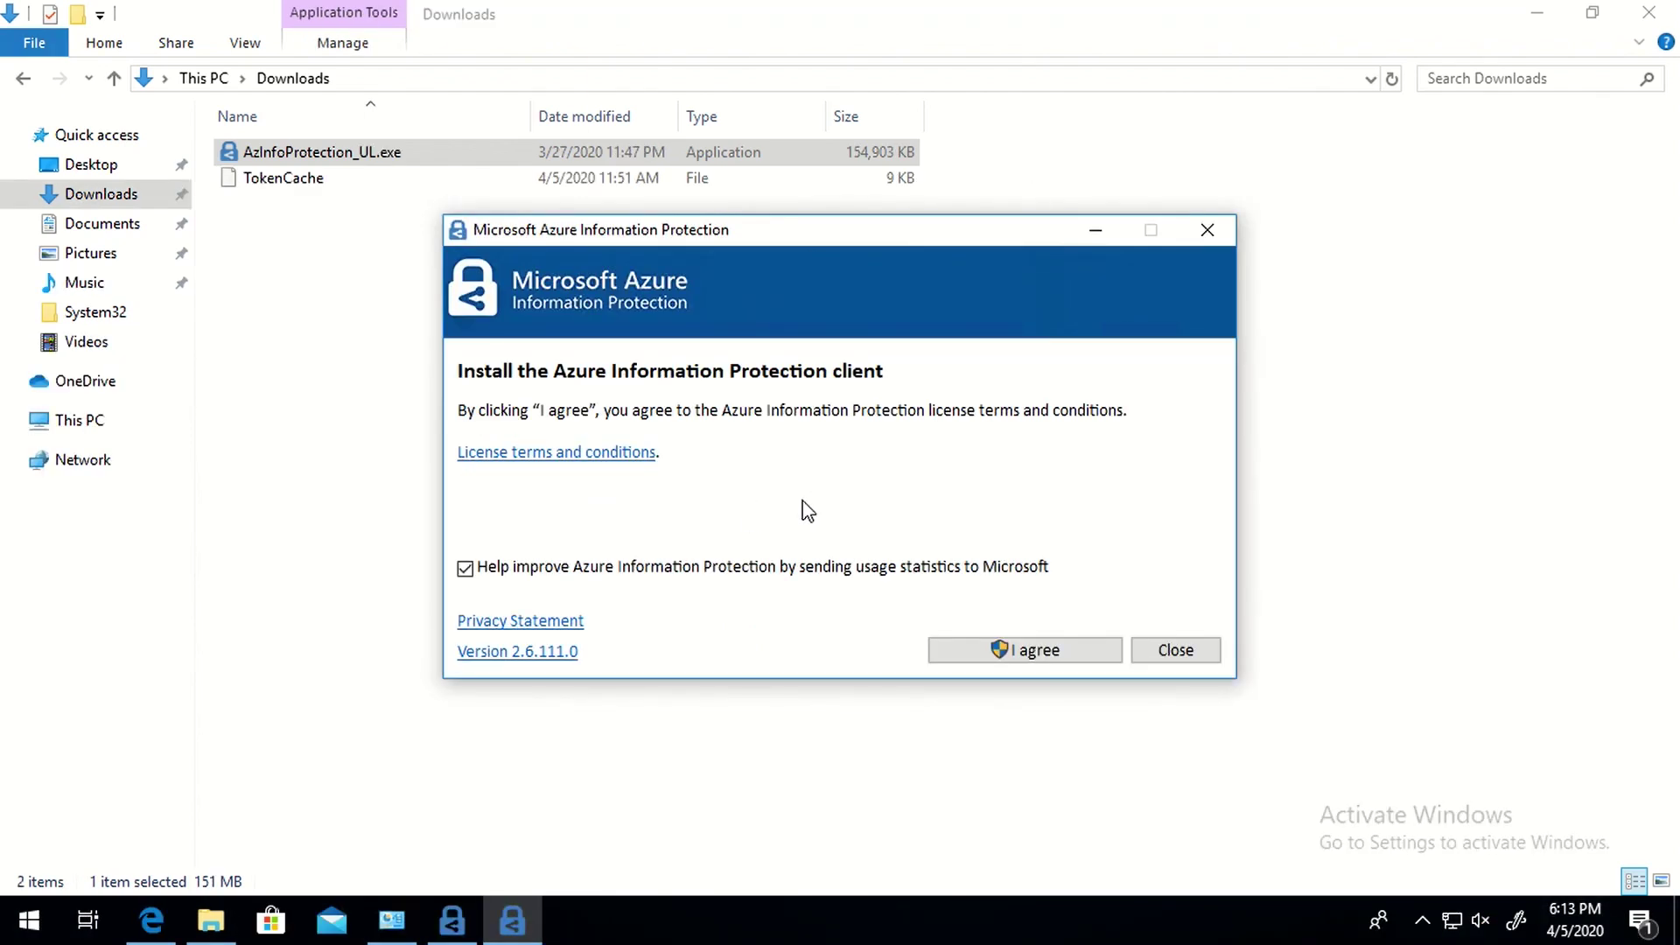
pyautogui.click(1002, 650)
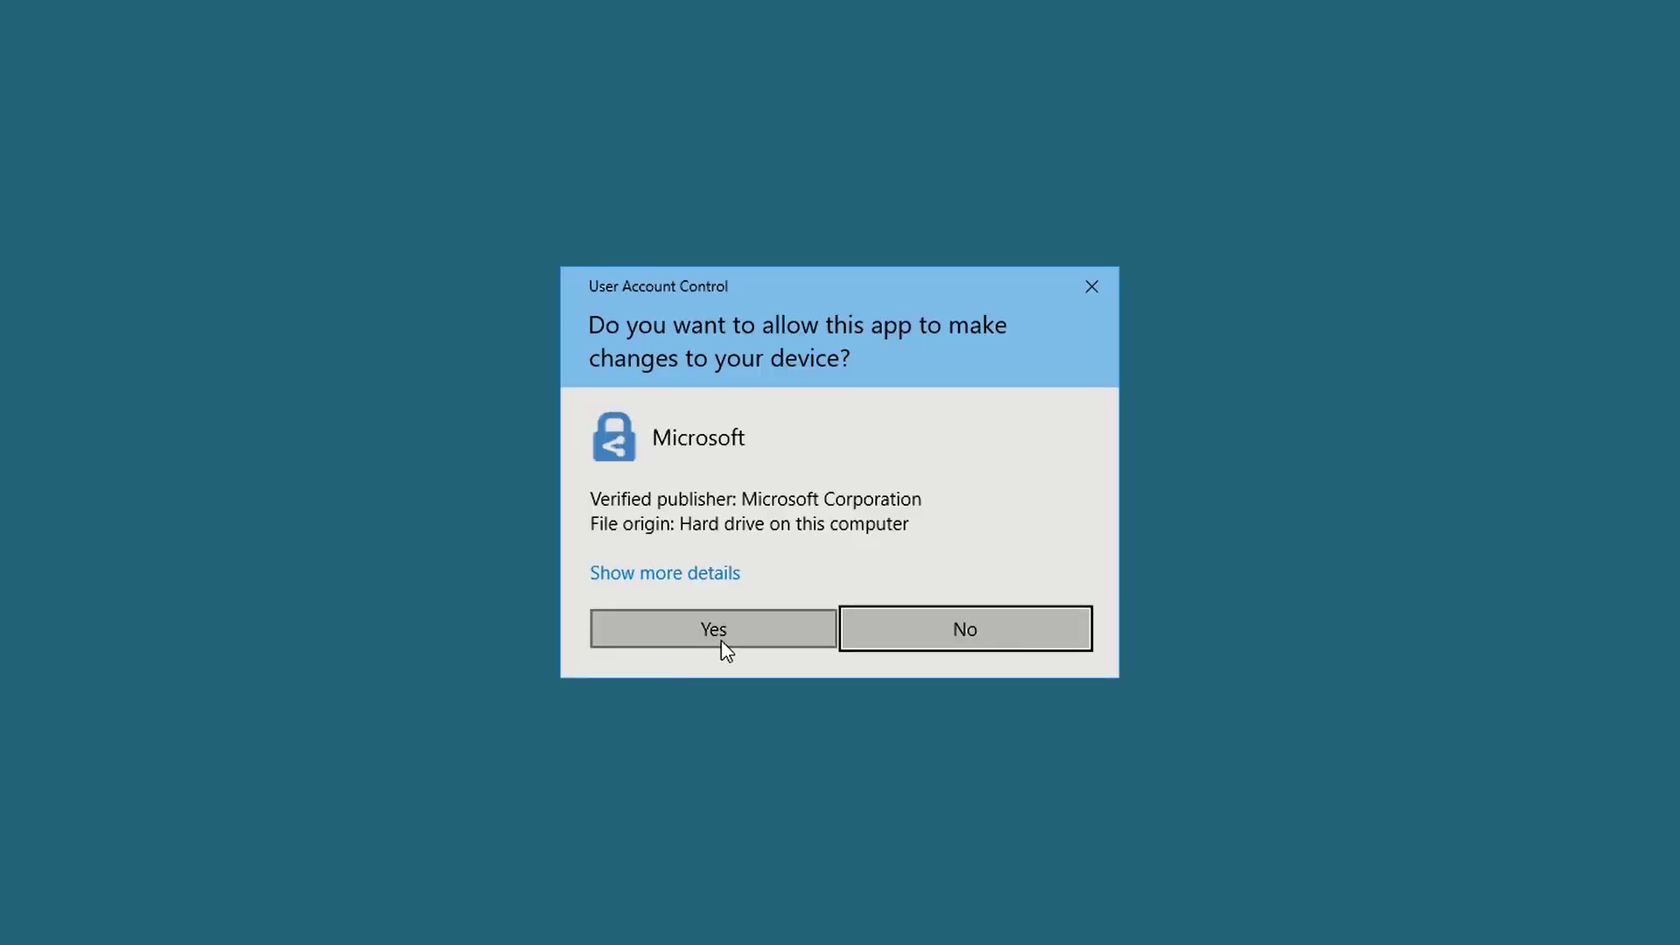
pyautogui.click(724, 647)
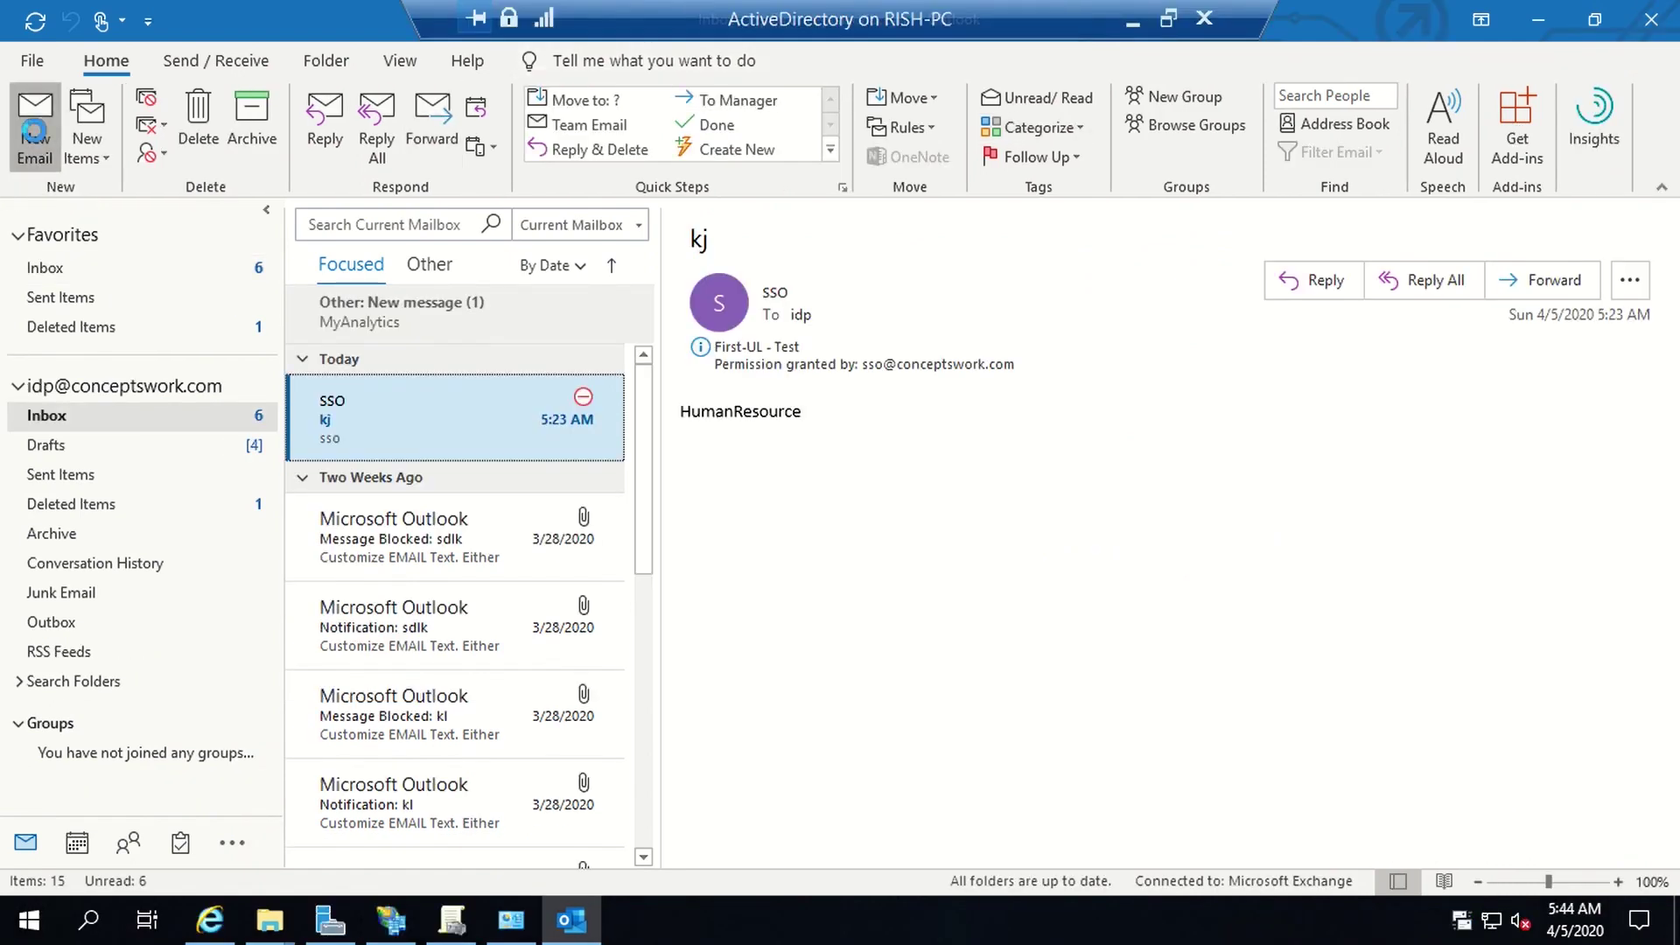
# Start a new Outlook email on each of the two machines and enlarge the message window to examine the available sensitivity labels
pyautogui.click(35, 131)
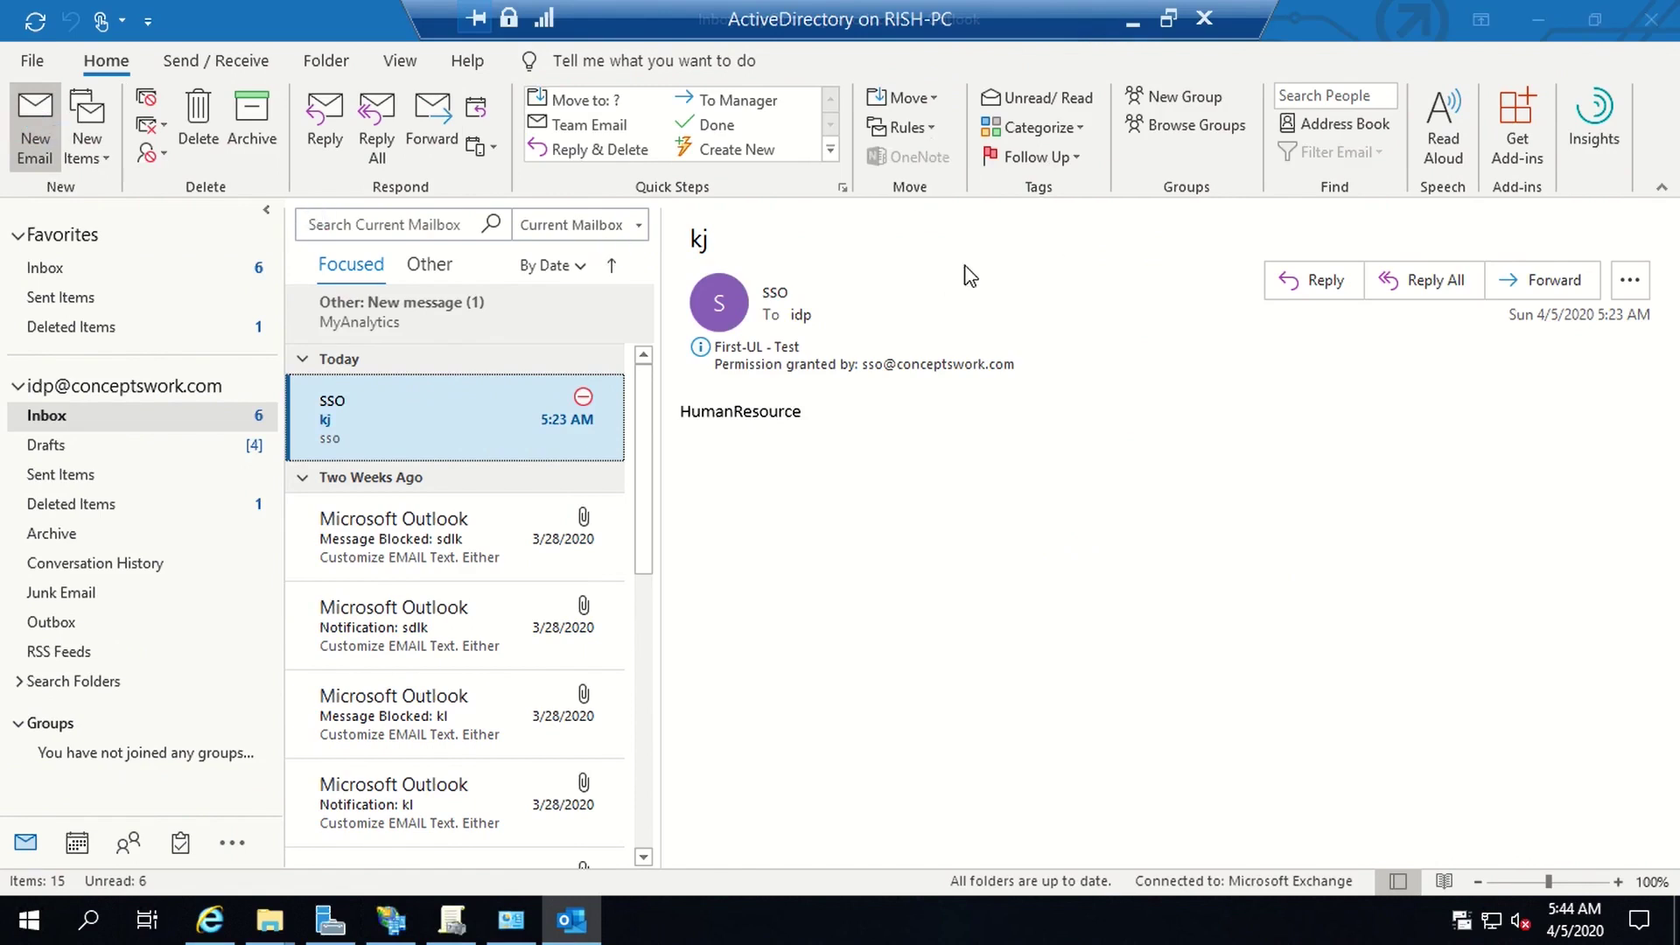
pyautogui.click(907, 138)
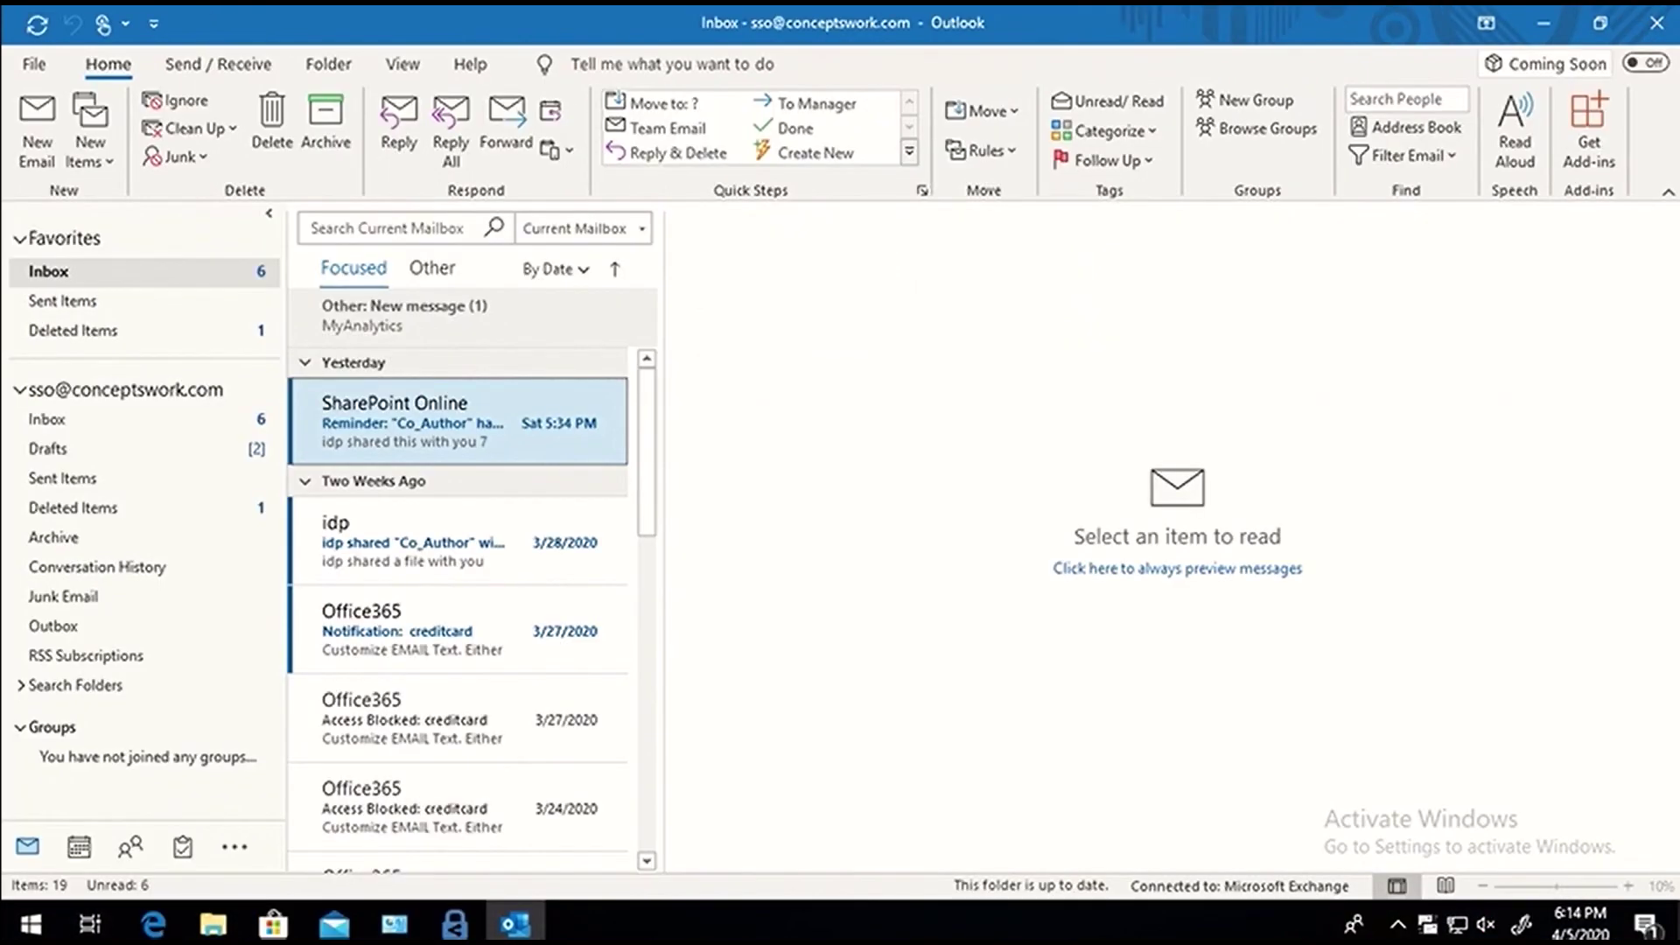
pyautogui.click(38, 131)
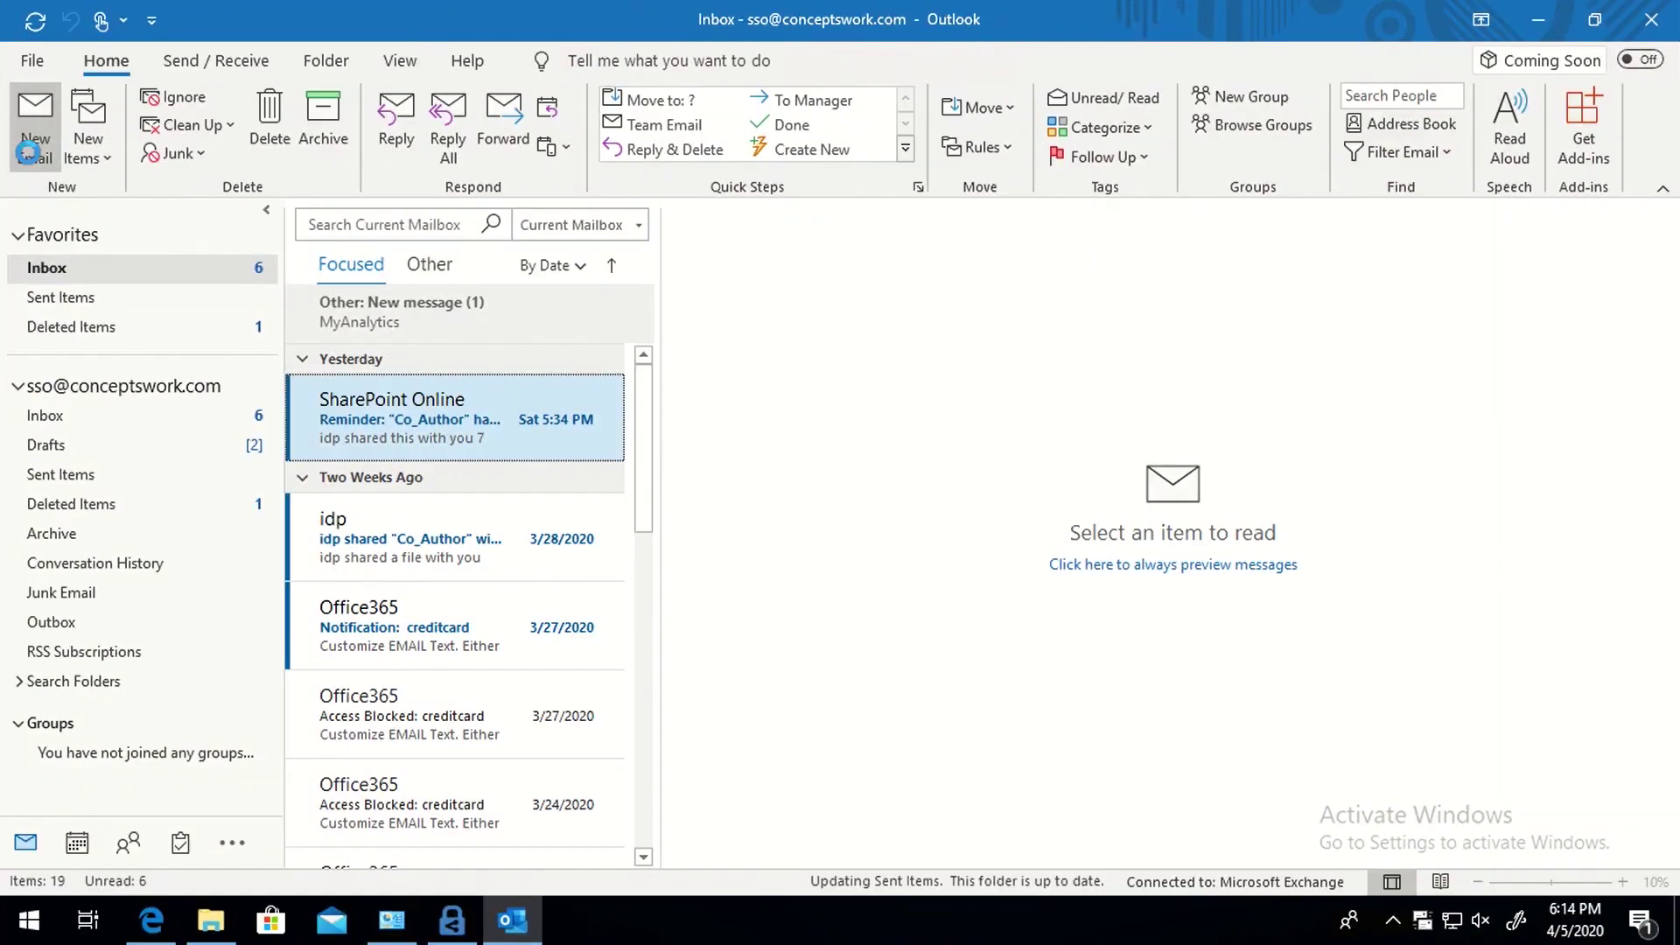
pyautogui.click(34, 157)
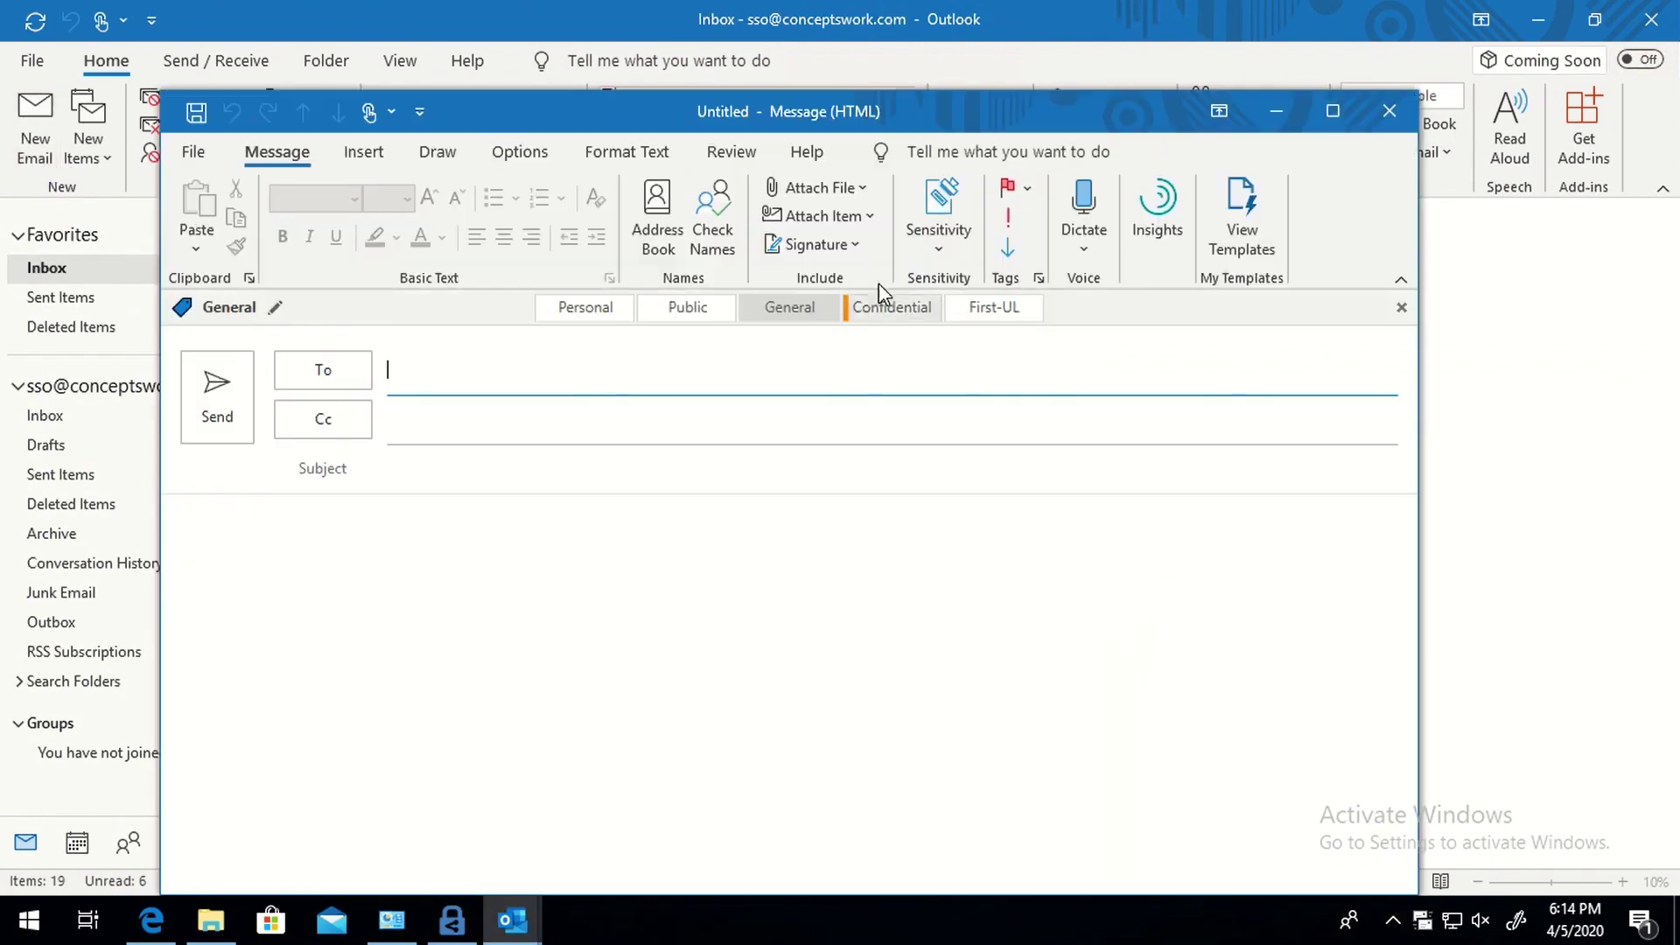
pyautogui.click(1333, 110)
pyautogui.click(937, 151)
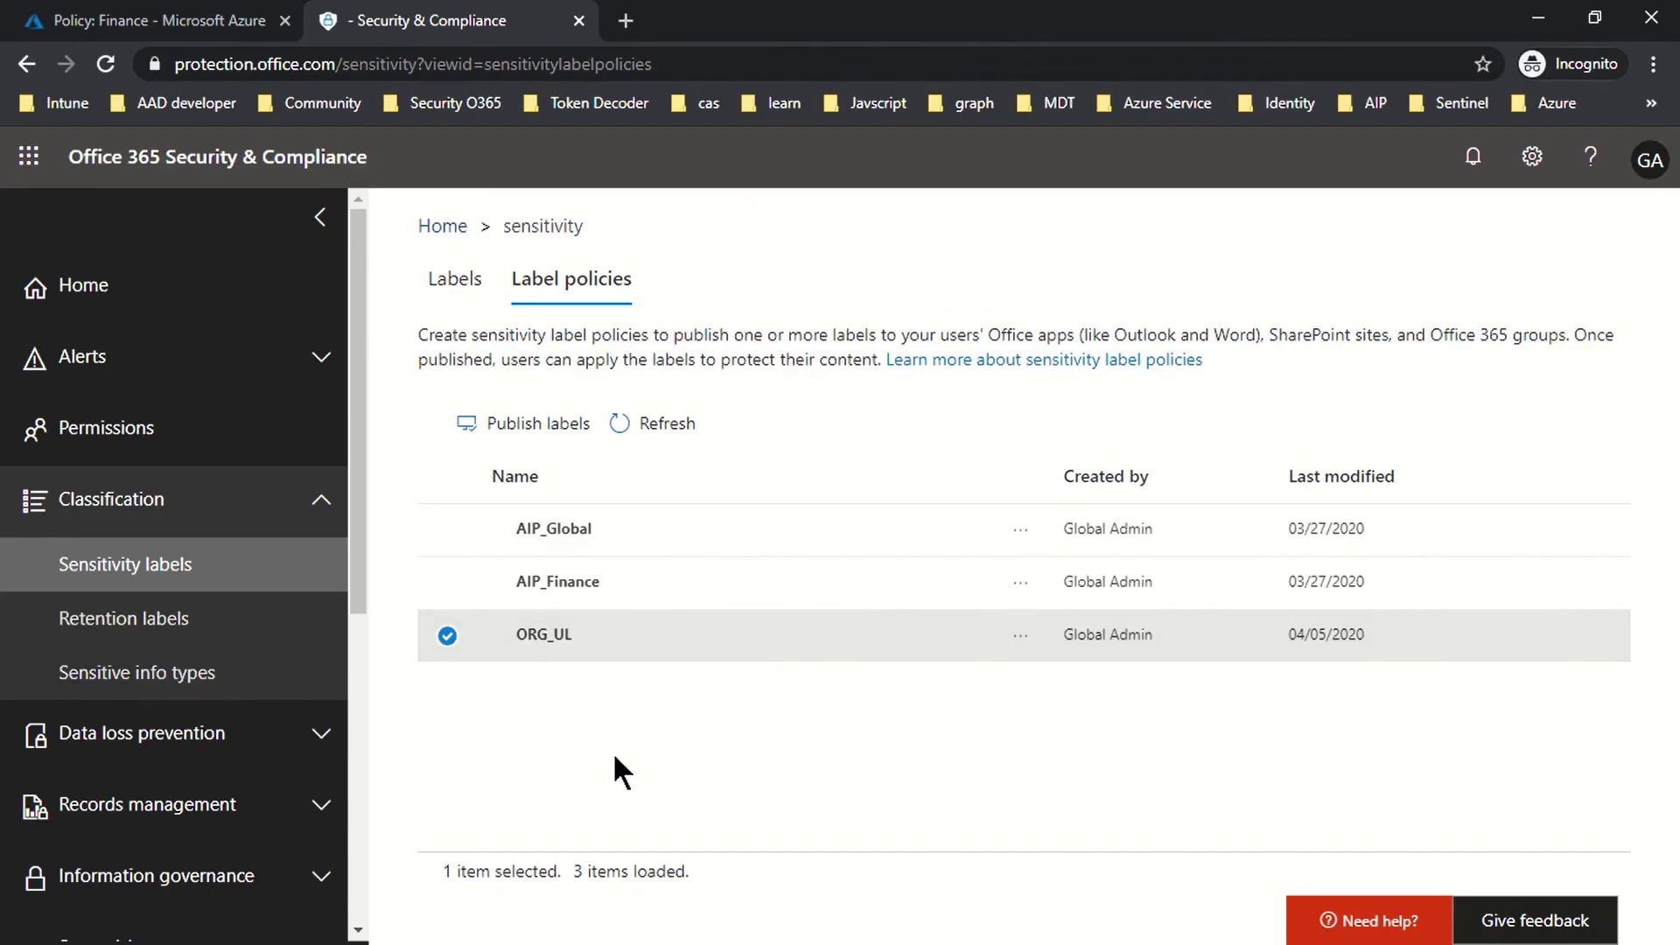
# Open the ORG_UL label policy in Security & Compliance, examine its published labels, and close its details
pyautogui.doubleClick(542, 631)
pyautogui.doubleClick(534, 638)
pyautogui.click(681, 640)
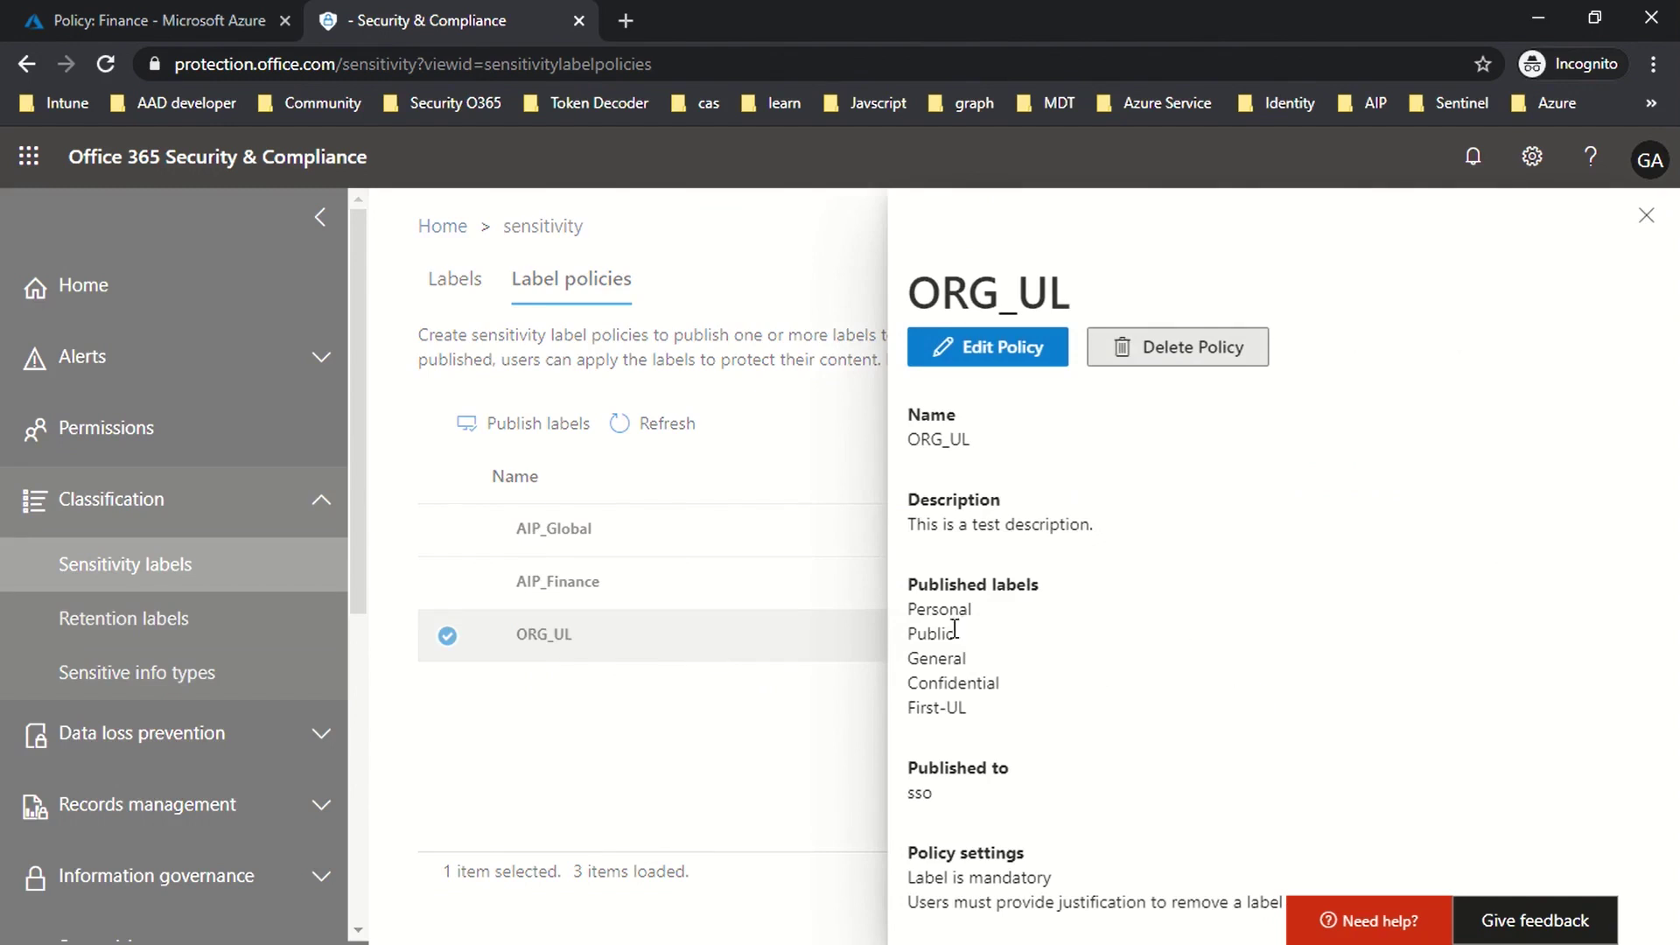
pyautogui.moveTo(938, 610); pyautogui.dragTo(952, 713)
pyautogui.click(1008, 715)
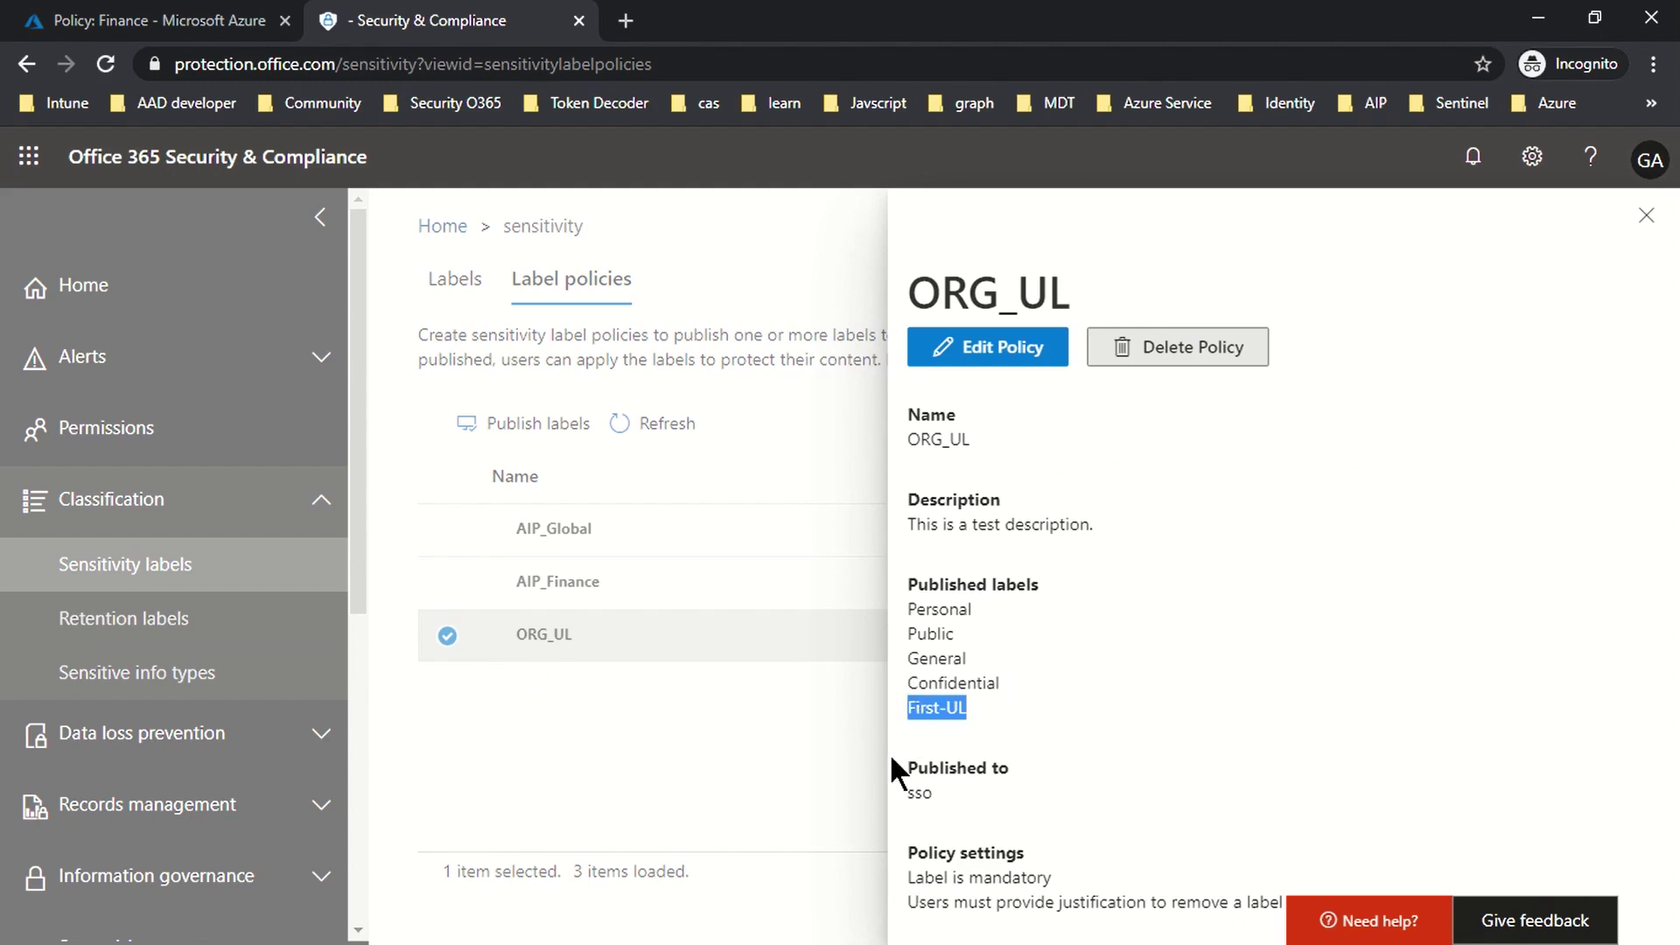
pyautogui.click(567, 740)
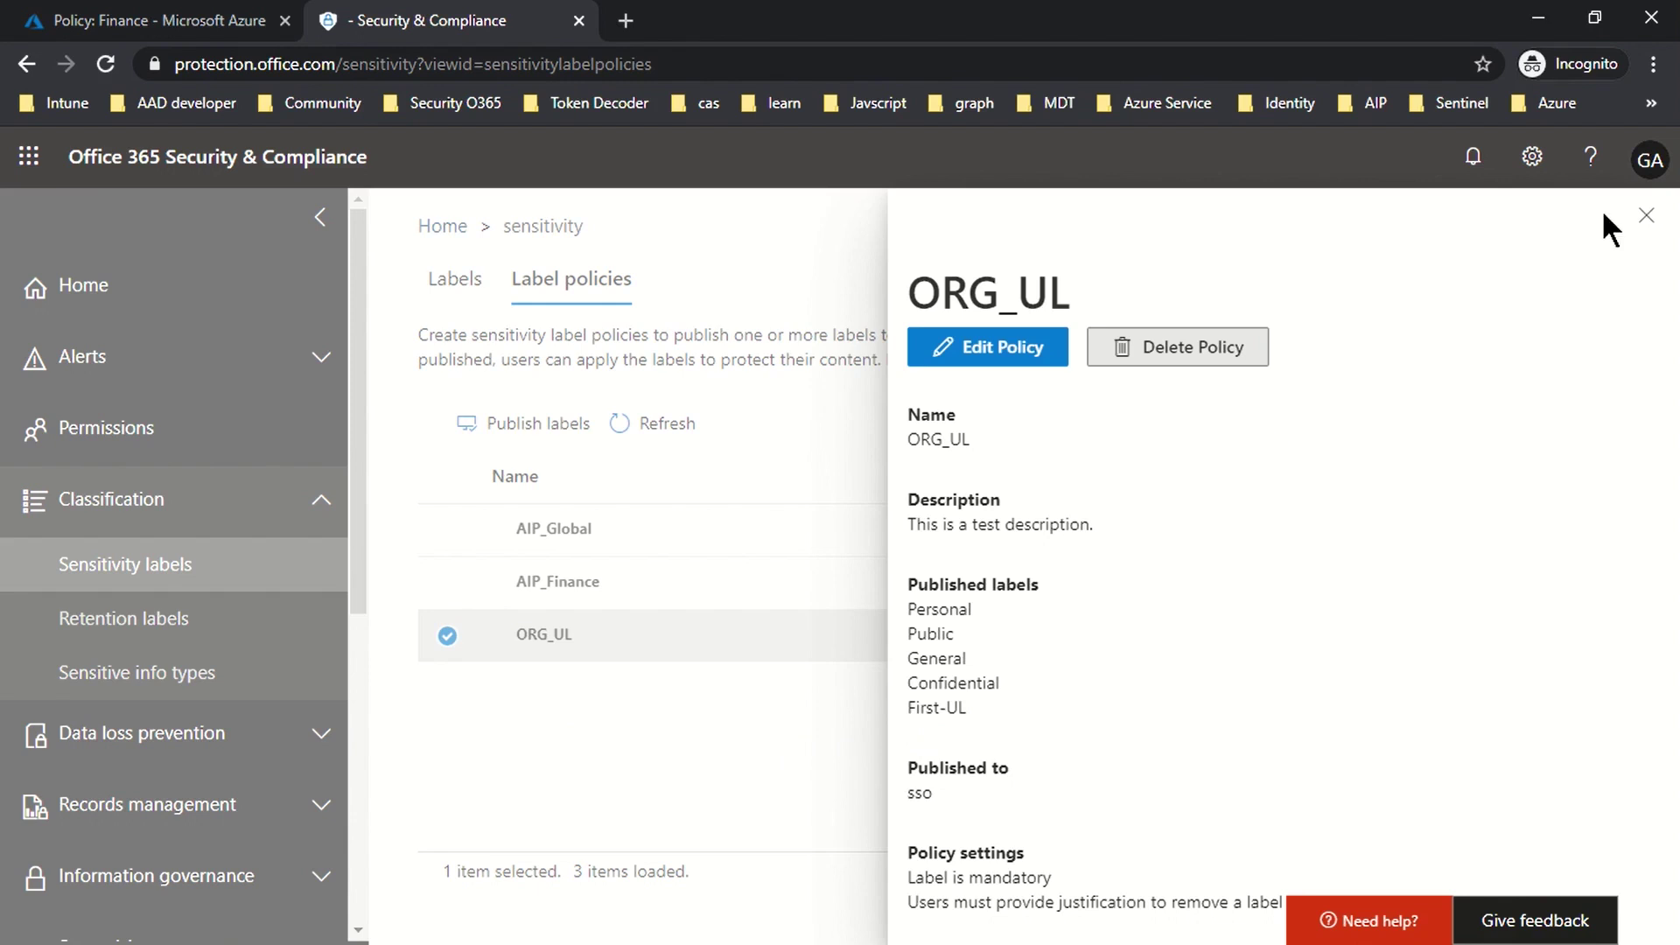
pyautogui.click(1646, 215)
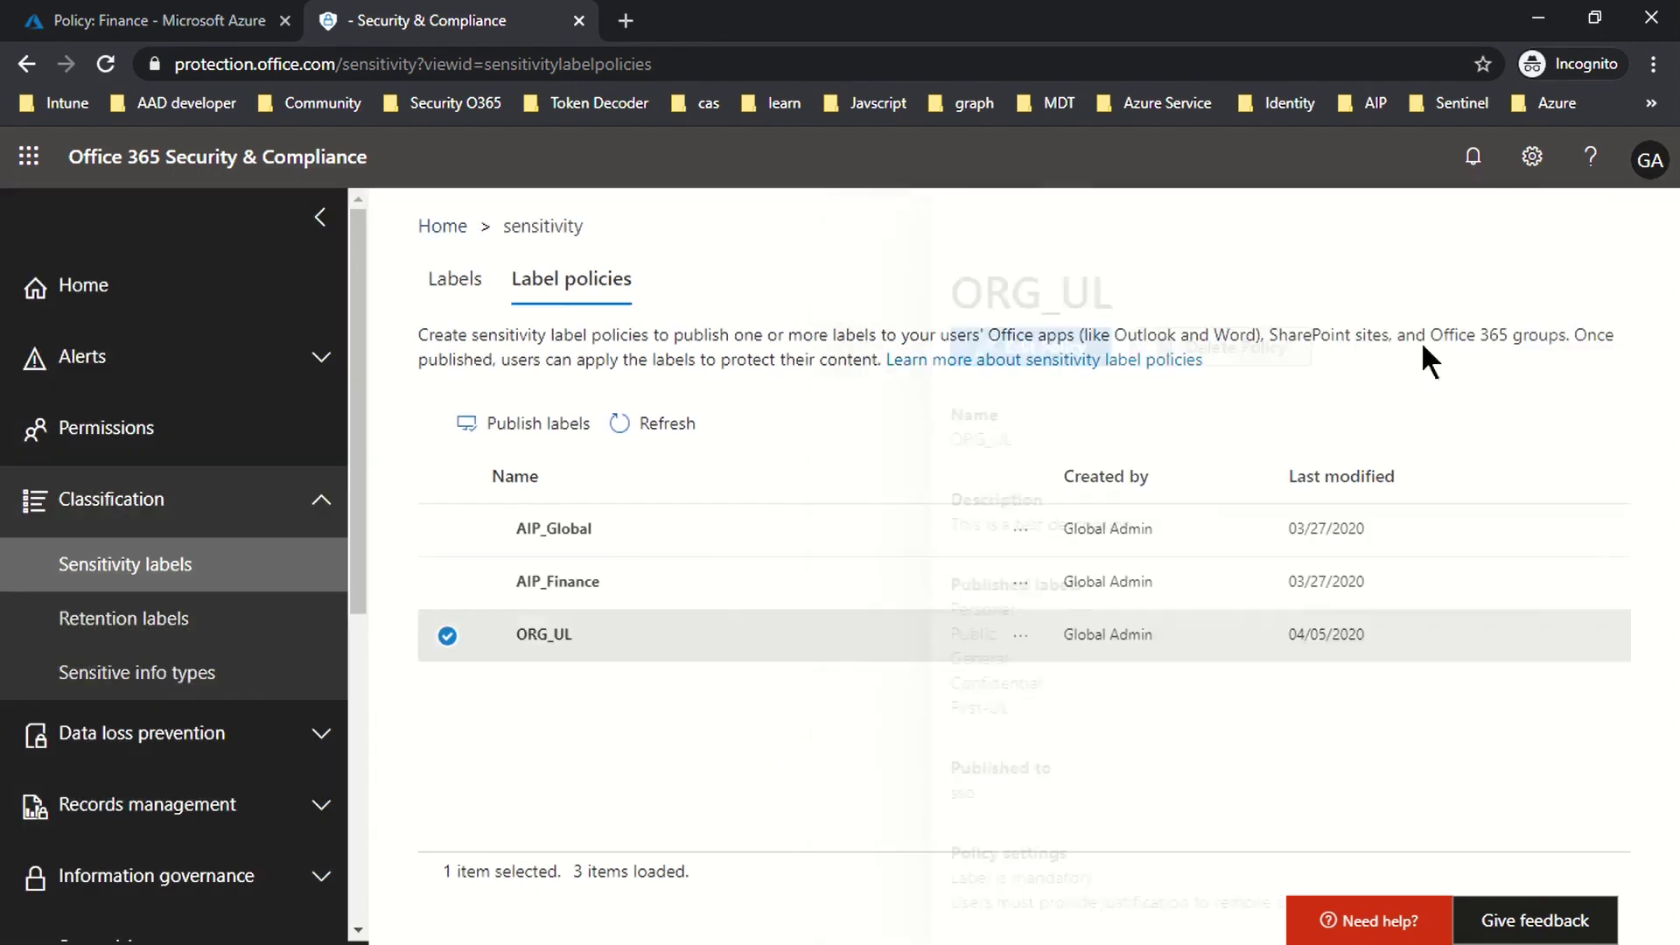
# Open the Keyword - UL sensitive info type, examine its regular expression, and close its details
pyautogui.click(132, 676)
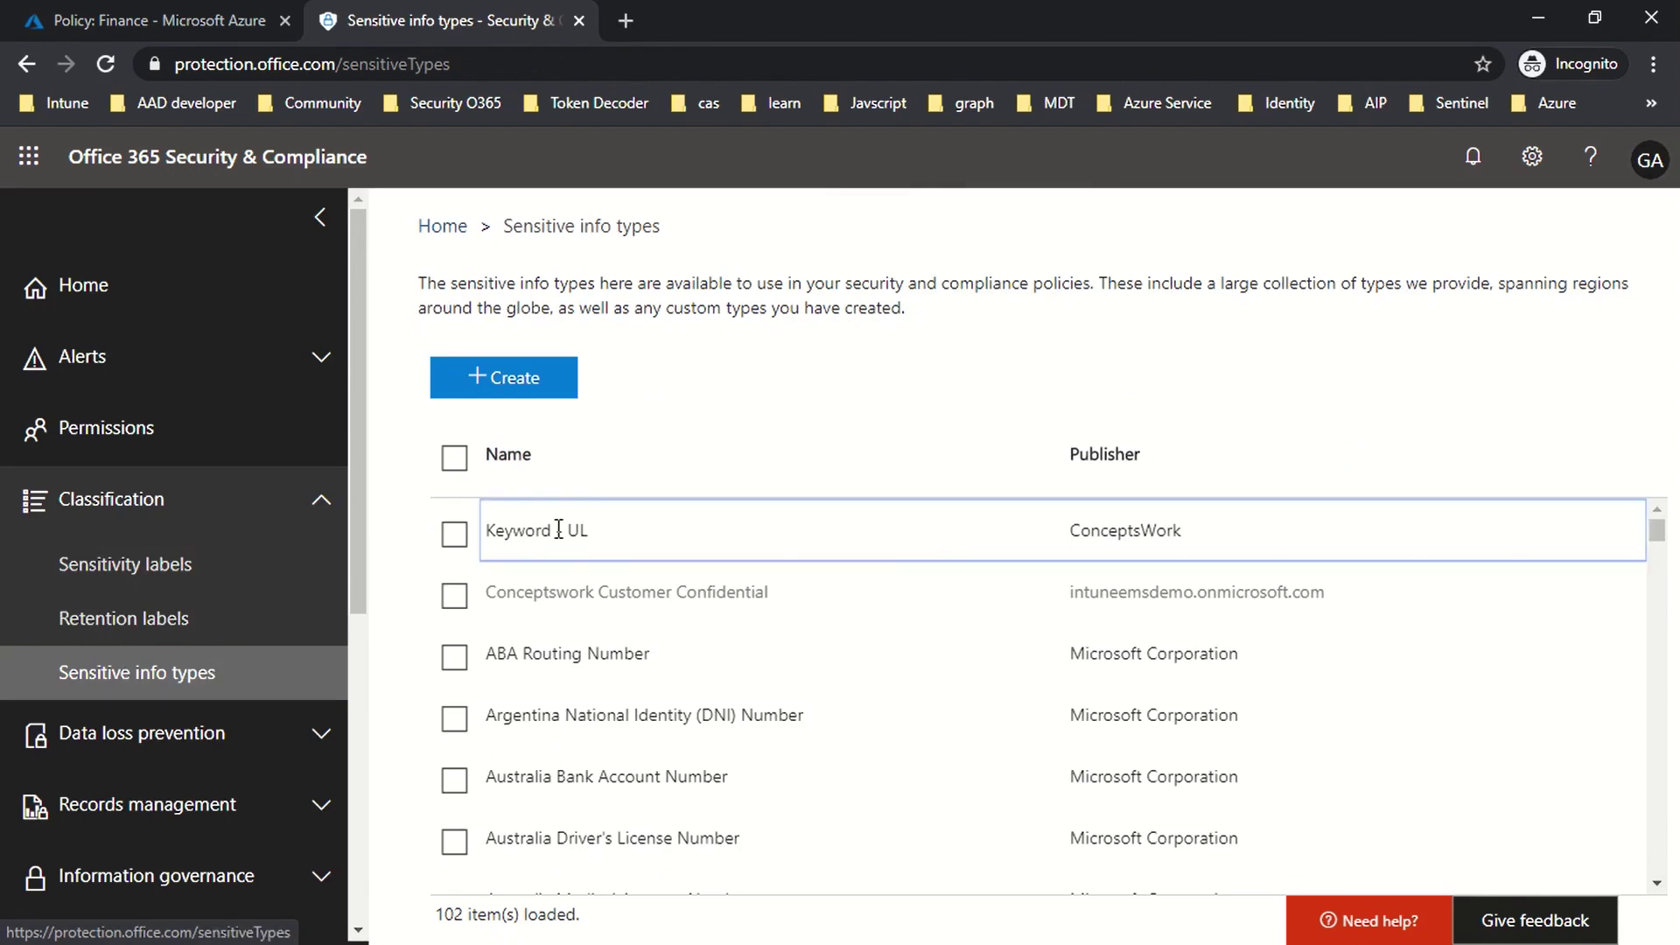
pyautogui.click(558, 529)
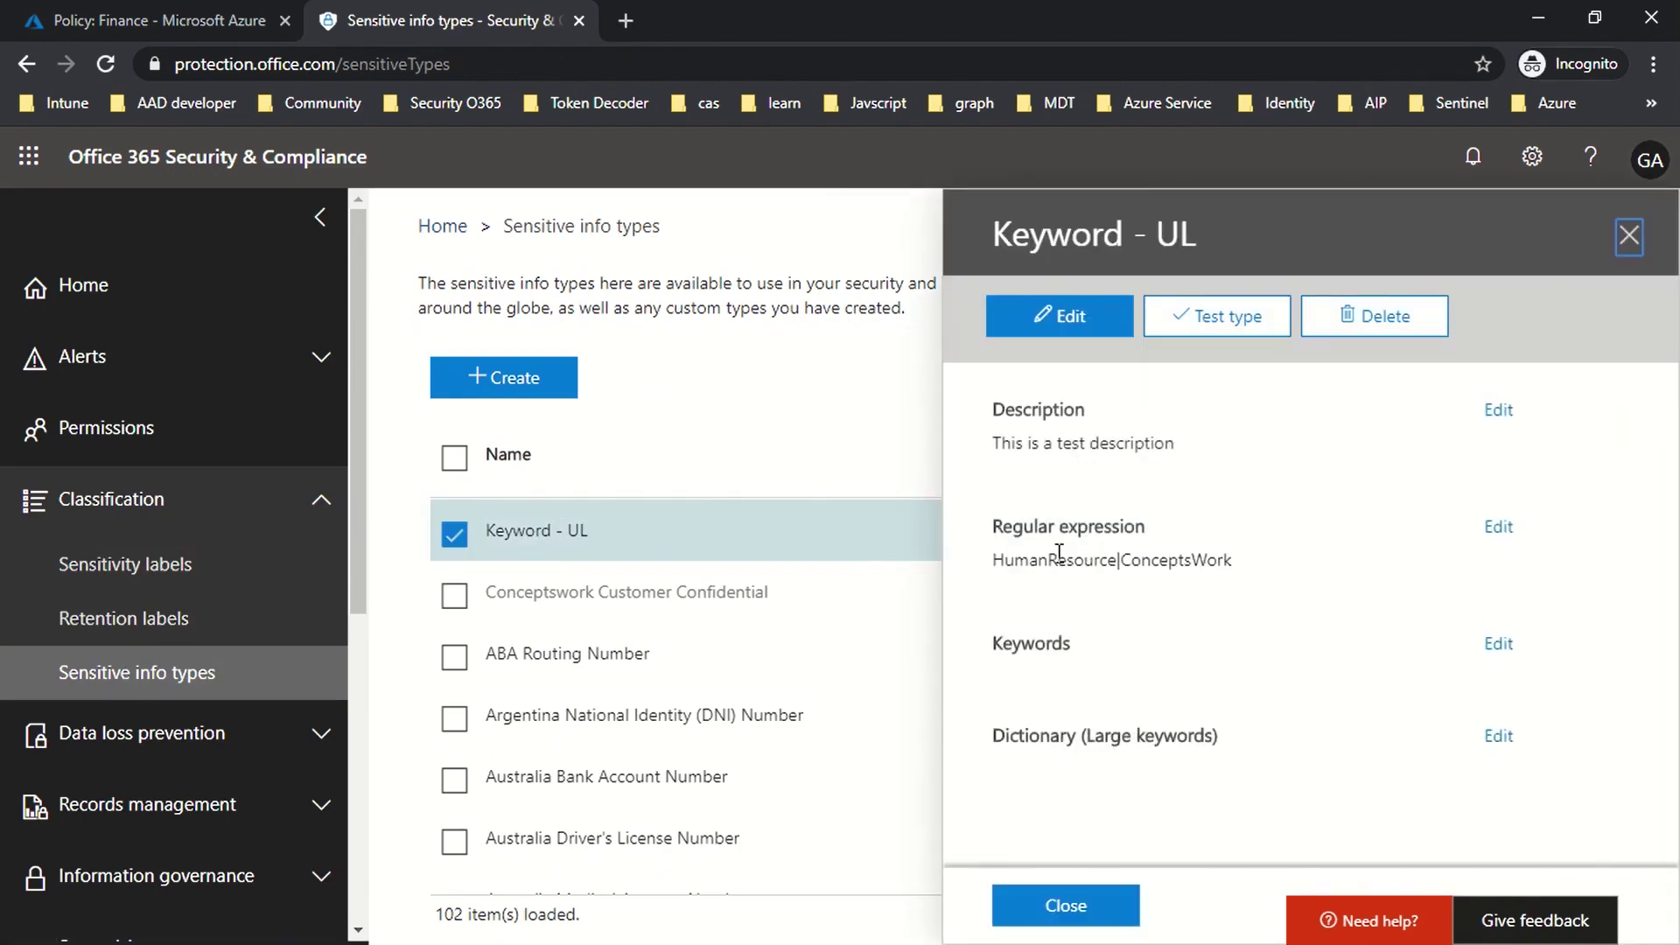
pyautogui.moveTo(1073, 560); pyautogui.dragTo(1224, 561)
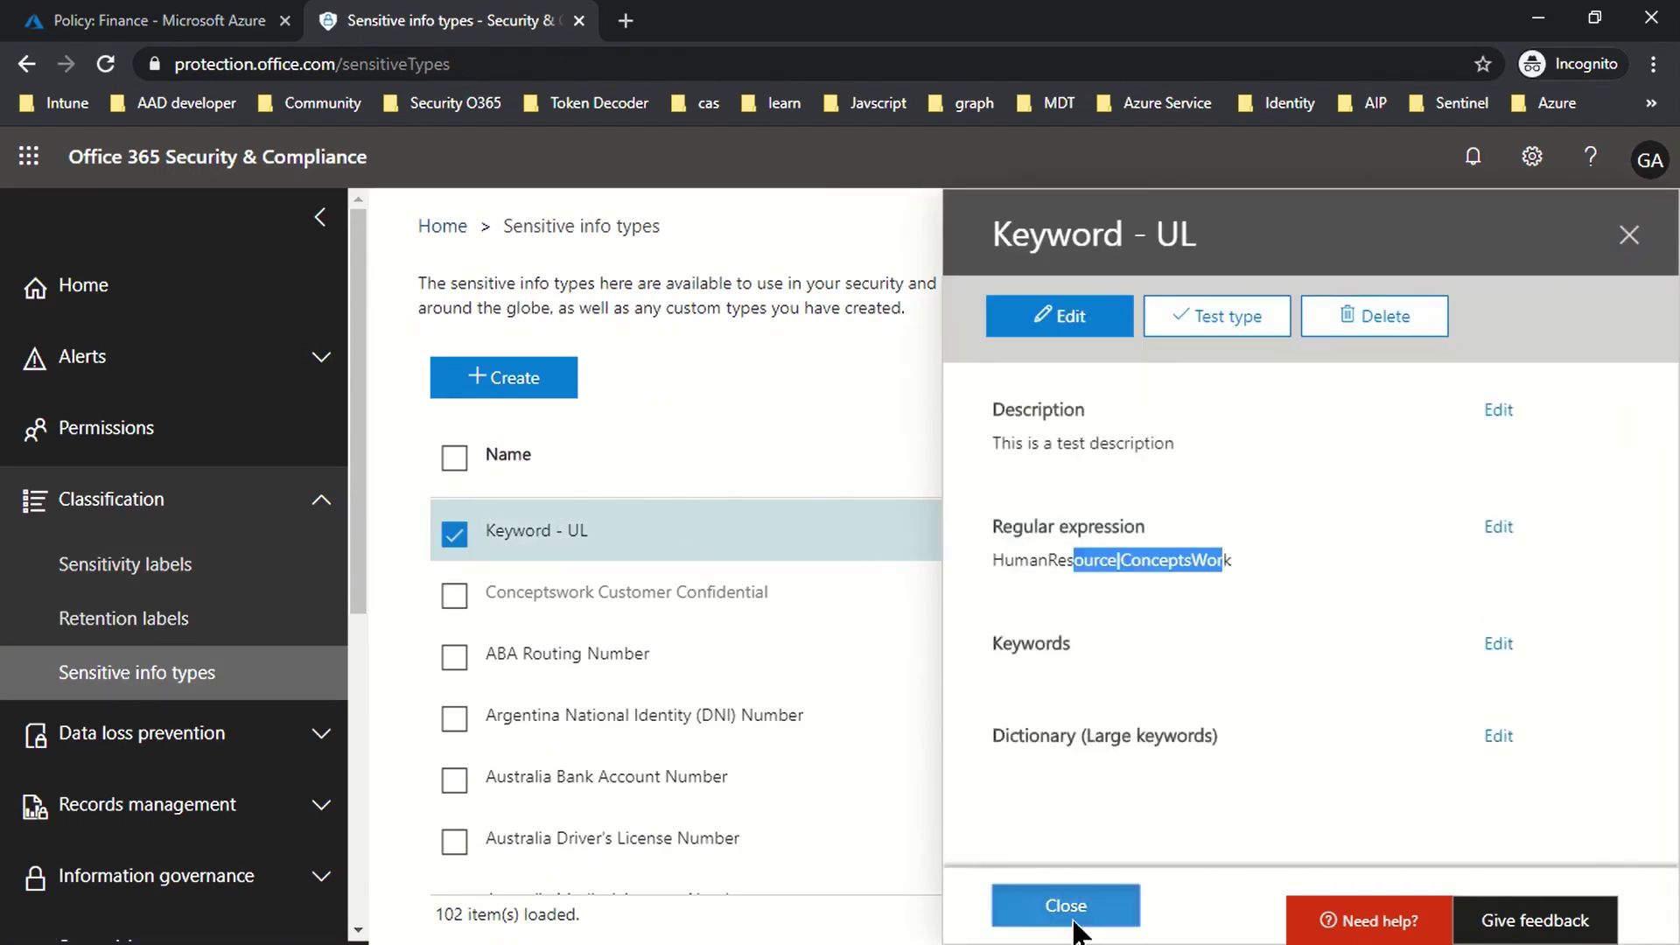
pyautogui.click(1074, 926)
# View the sensitivity labels list, and return to the Keyword - UL sensitive info type to recheck its regular expression
pyautogui.click(136, 582)
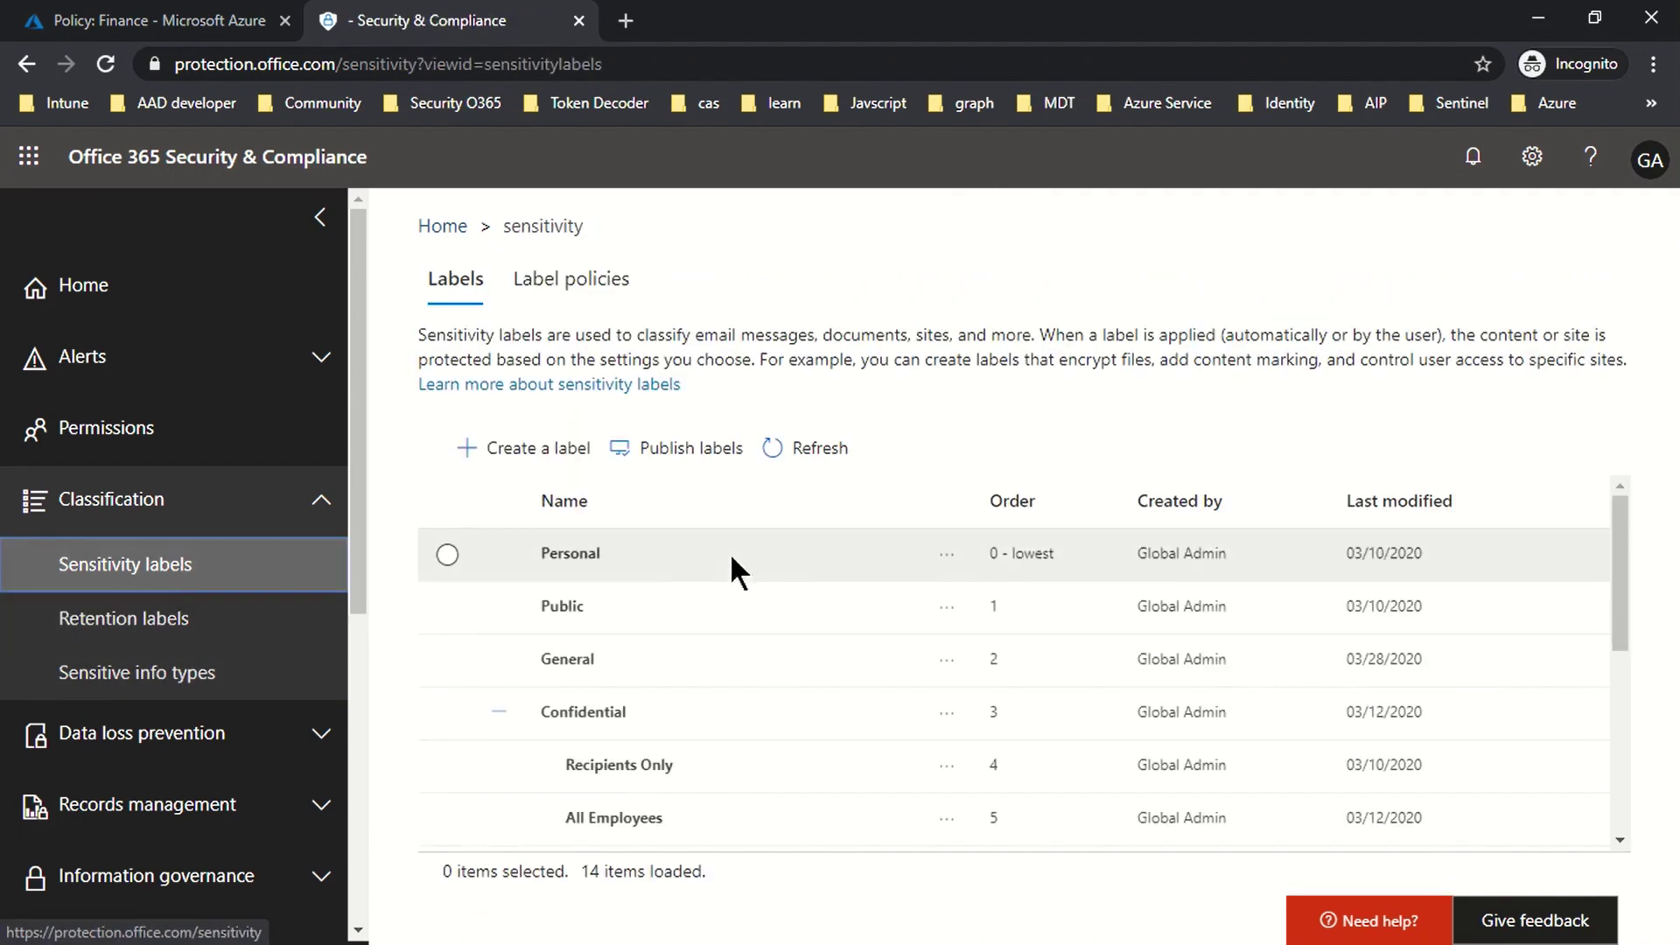
pyautogui.click(226, 672)
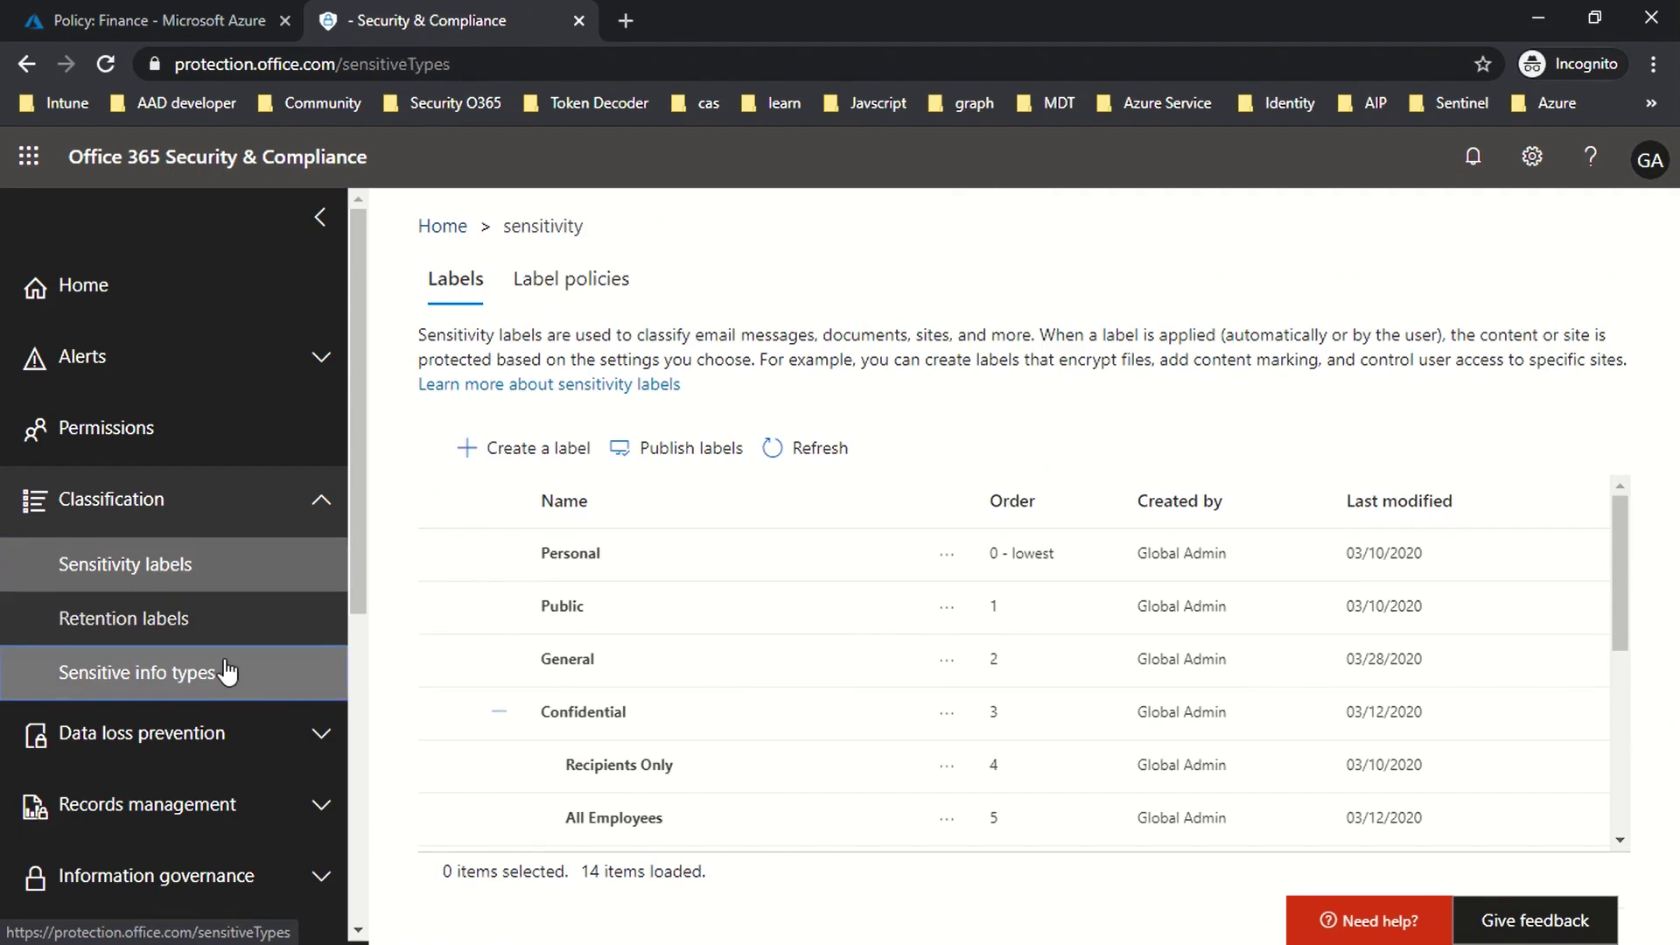
pyautogui.click(502, 532)
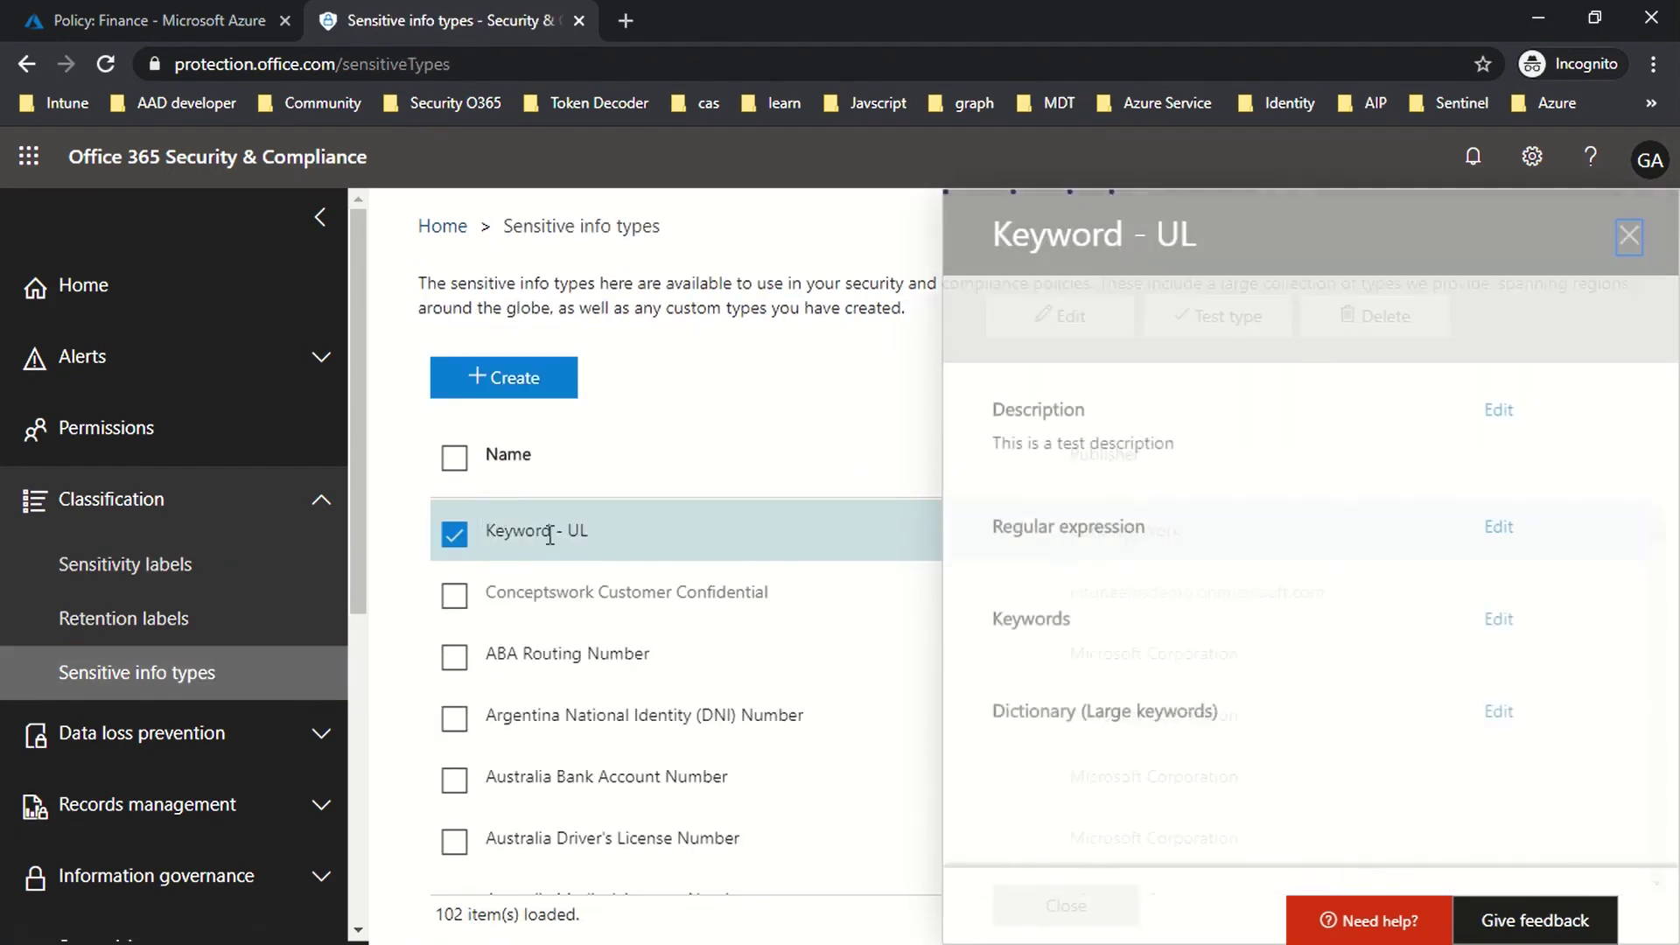
pyautogui.moveTo(992, 569); pyautogui.dragTo(1321, 574)
pyautogui.click(1063, 903)
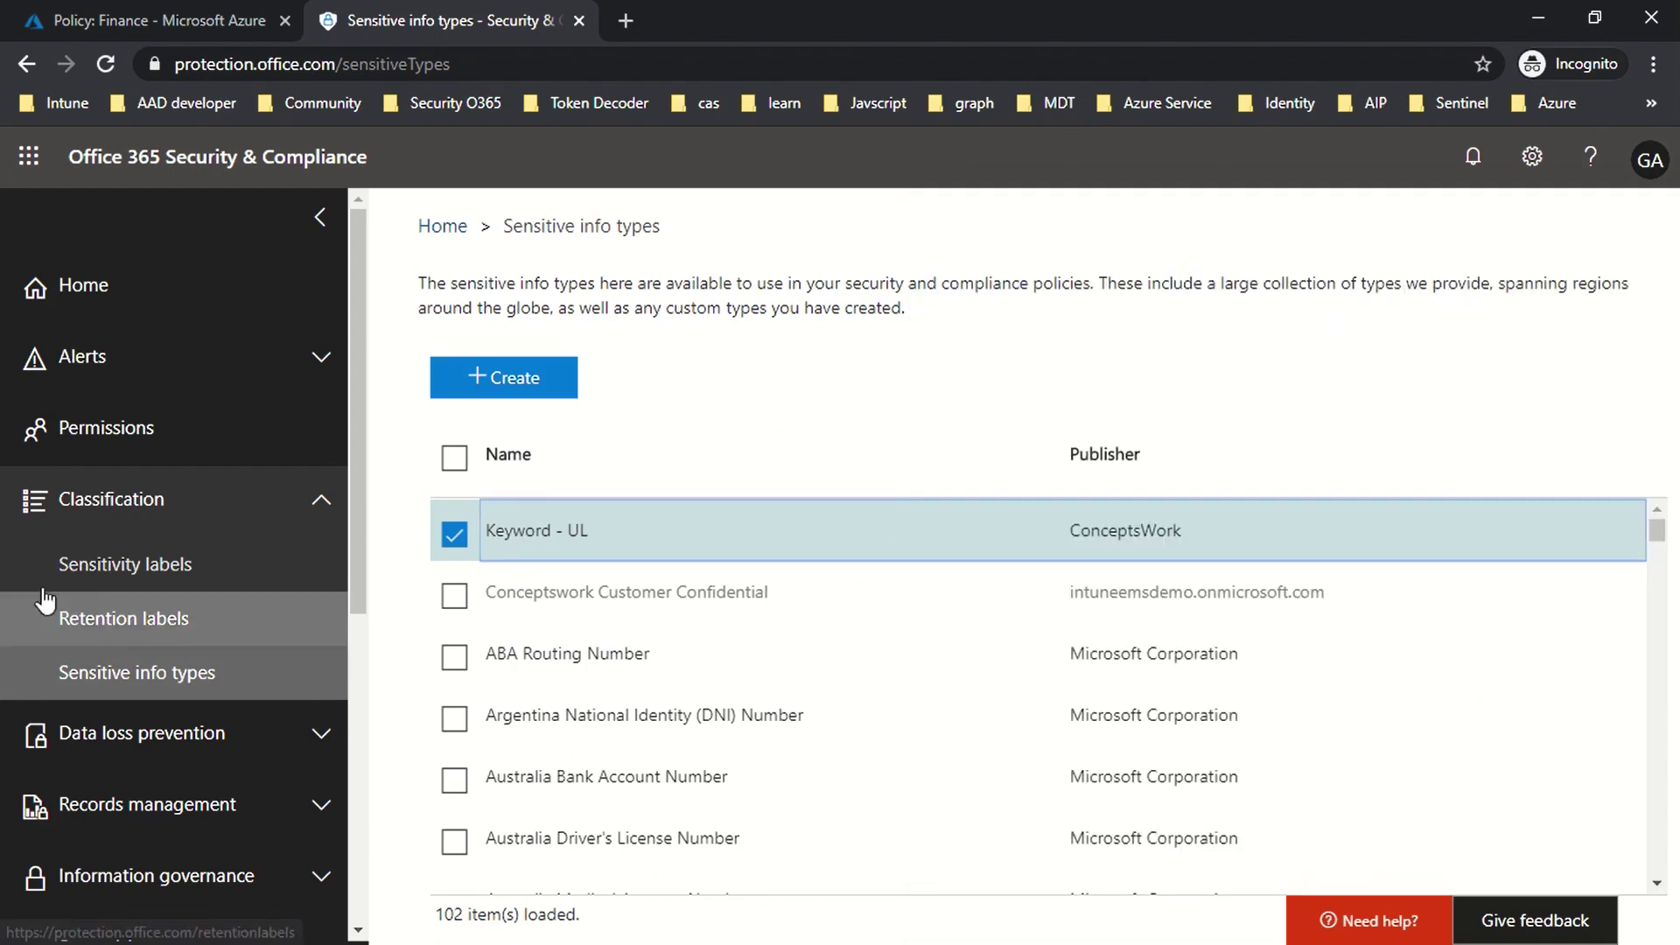
# Open the First-UL sensitivity label, examine its details, and open the label for editing
pyautogui.click(136, 567)
pyautogui.scroll(-5, 789, 604)
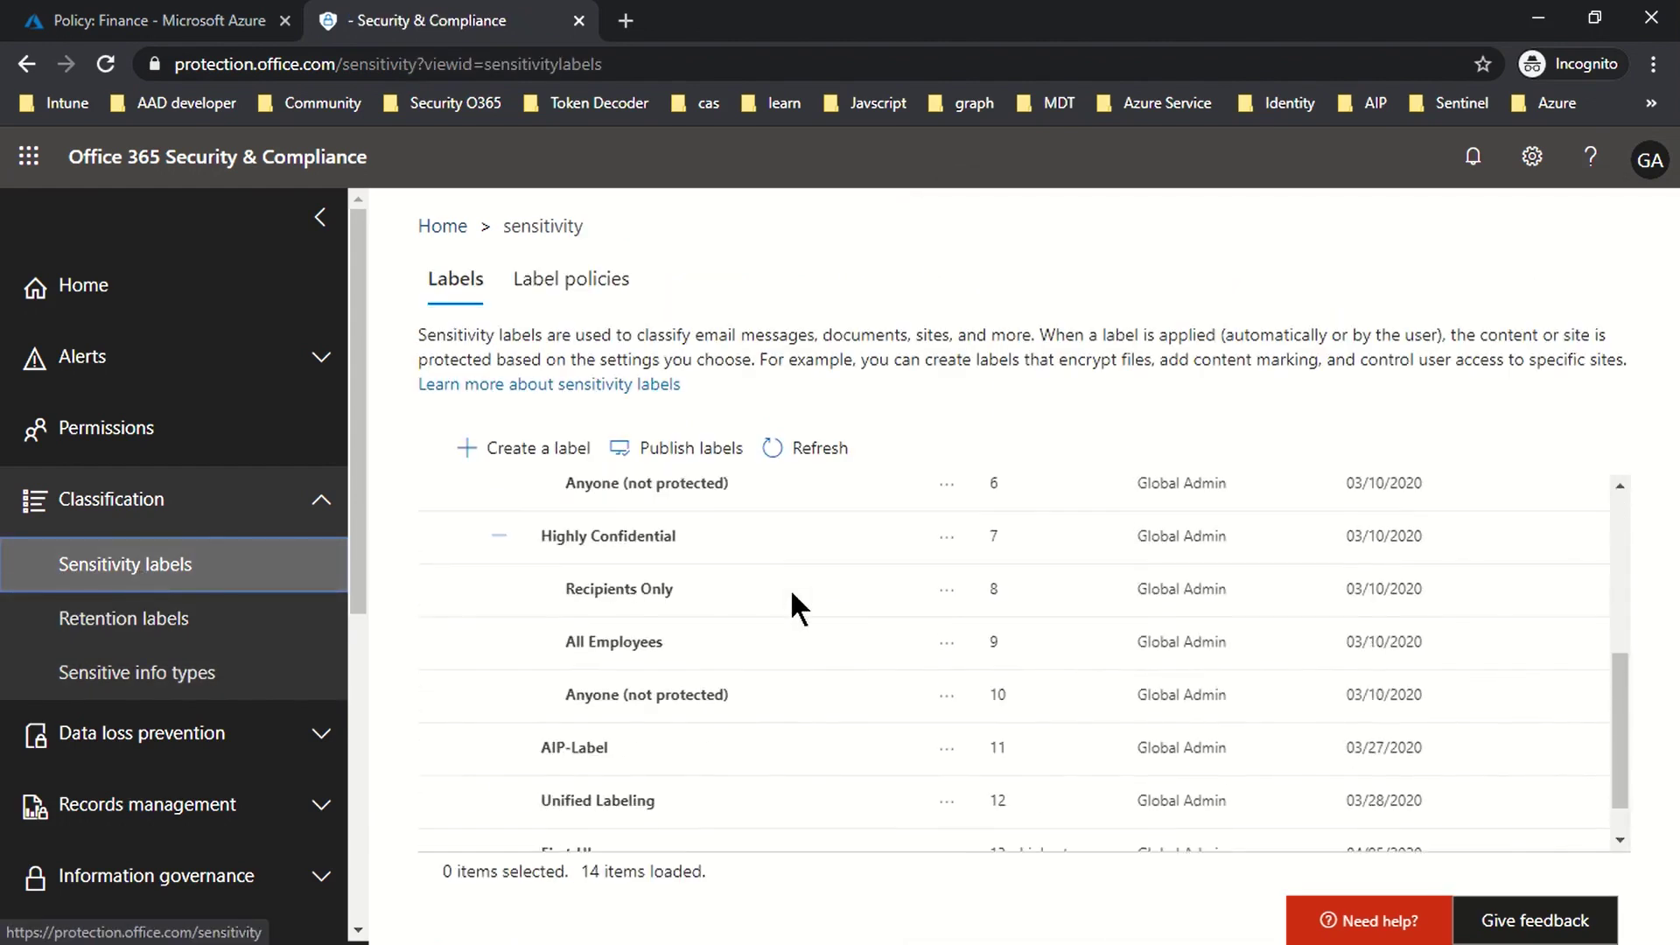
pyautogui.click(588, 803)
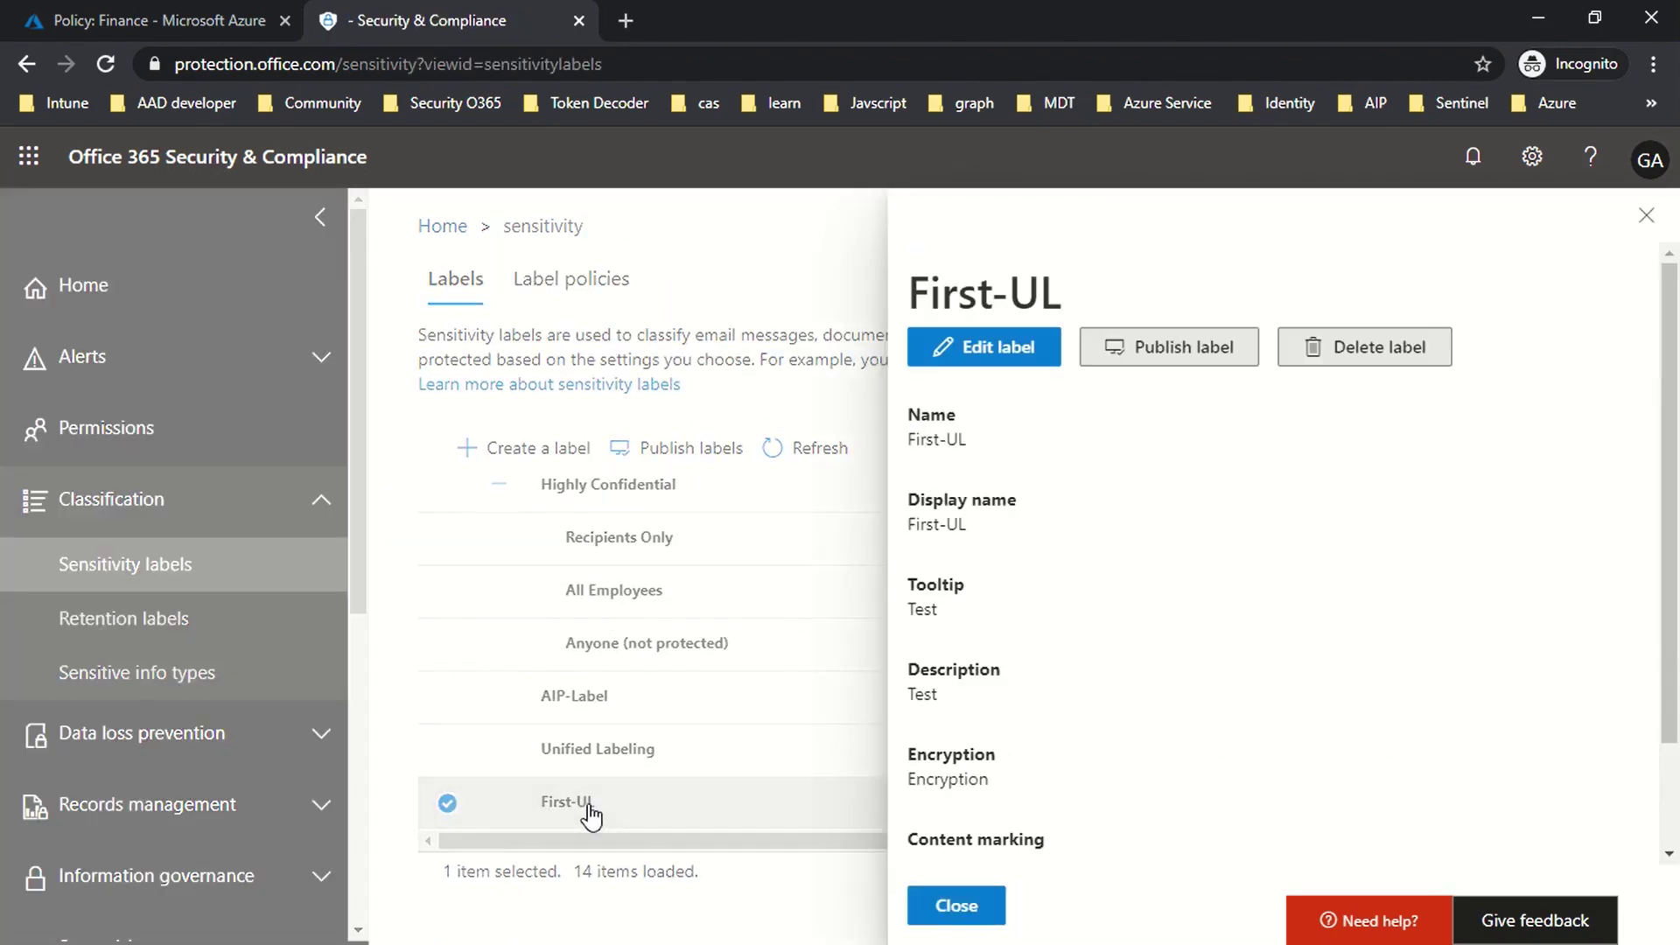
pyautogui.scroll(-3, 1272, 638)
pyautogui.scroll(2, 1286, 630)
pyautogui.click(1037, 350)
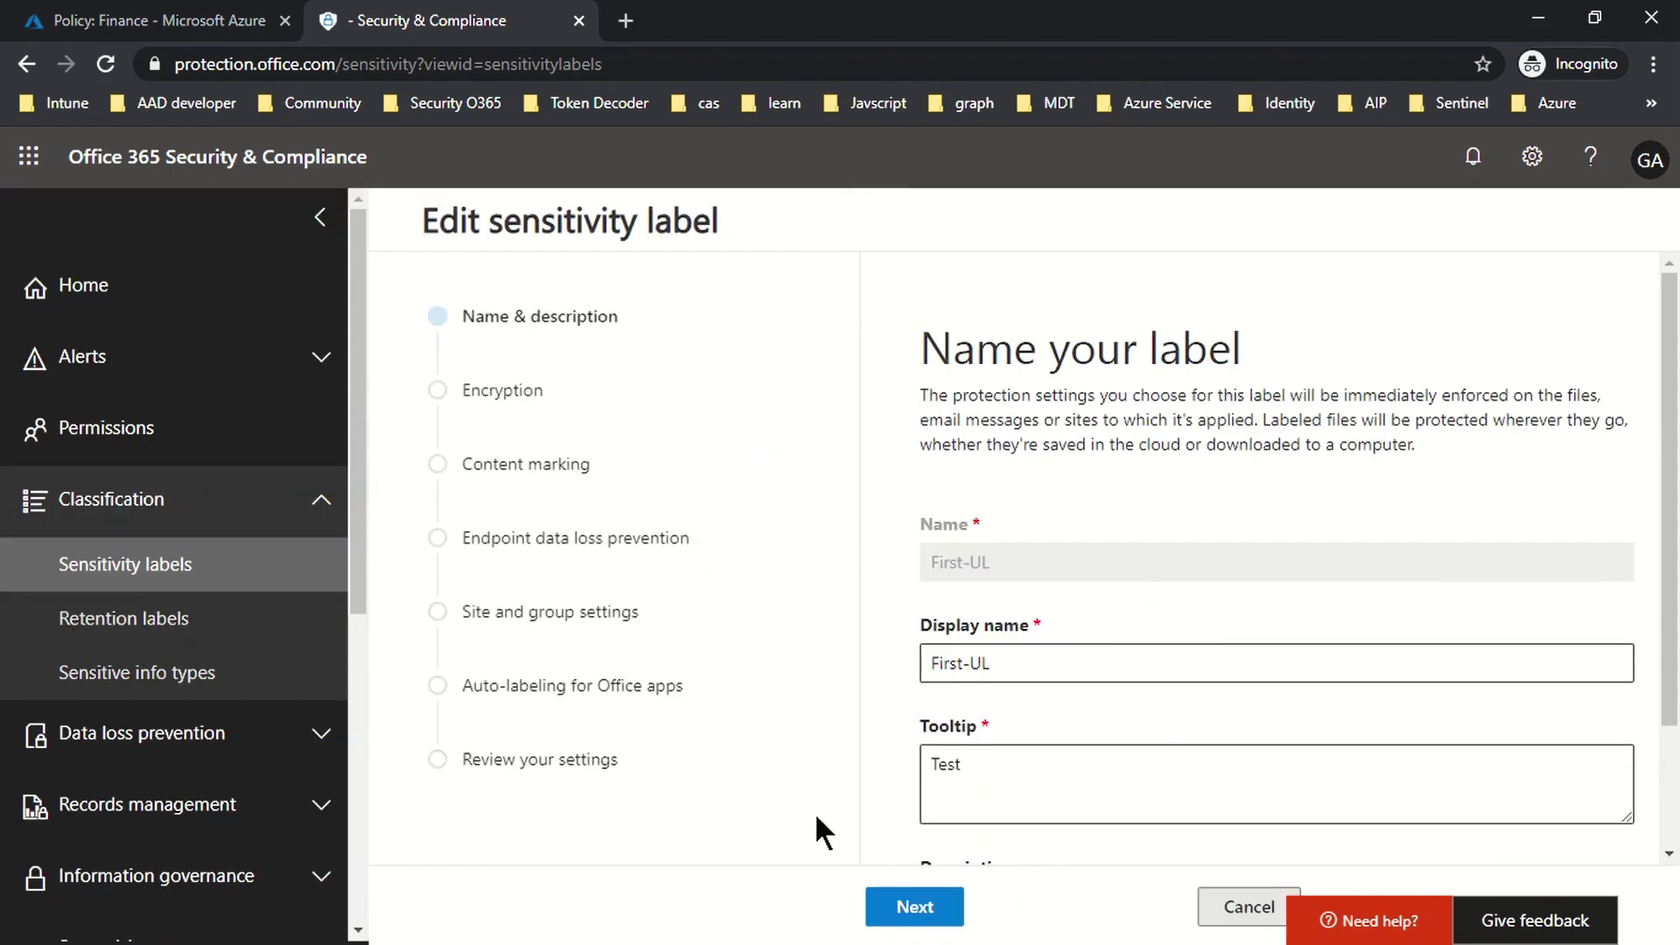
# Advance to the Encryption settings of the First-UL label and examine its permissions, content expiry and offline access
pyautogui.click(914, 910)
pyautogui.scroll(-5, 1227, 600)
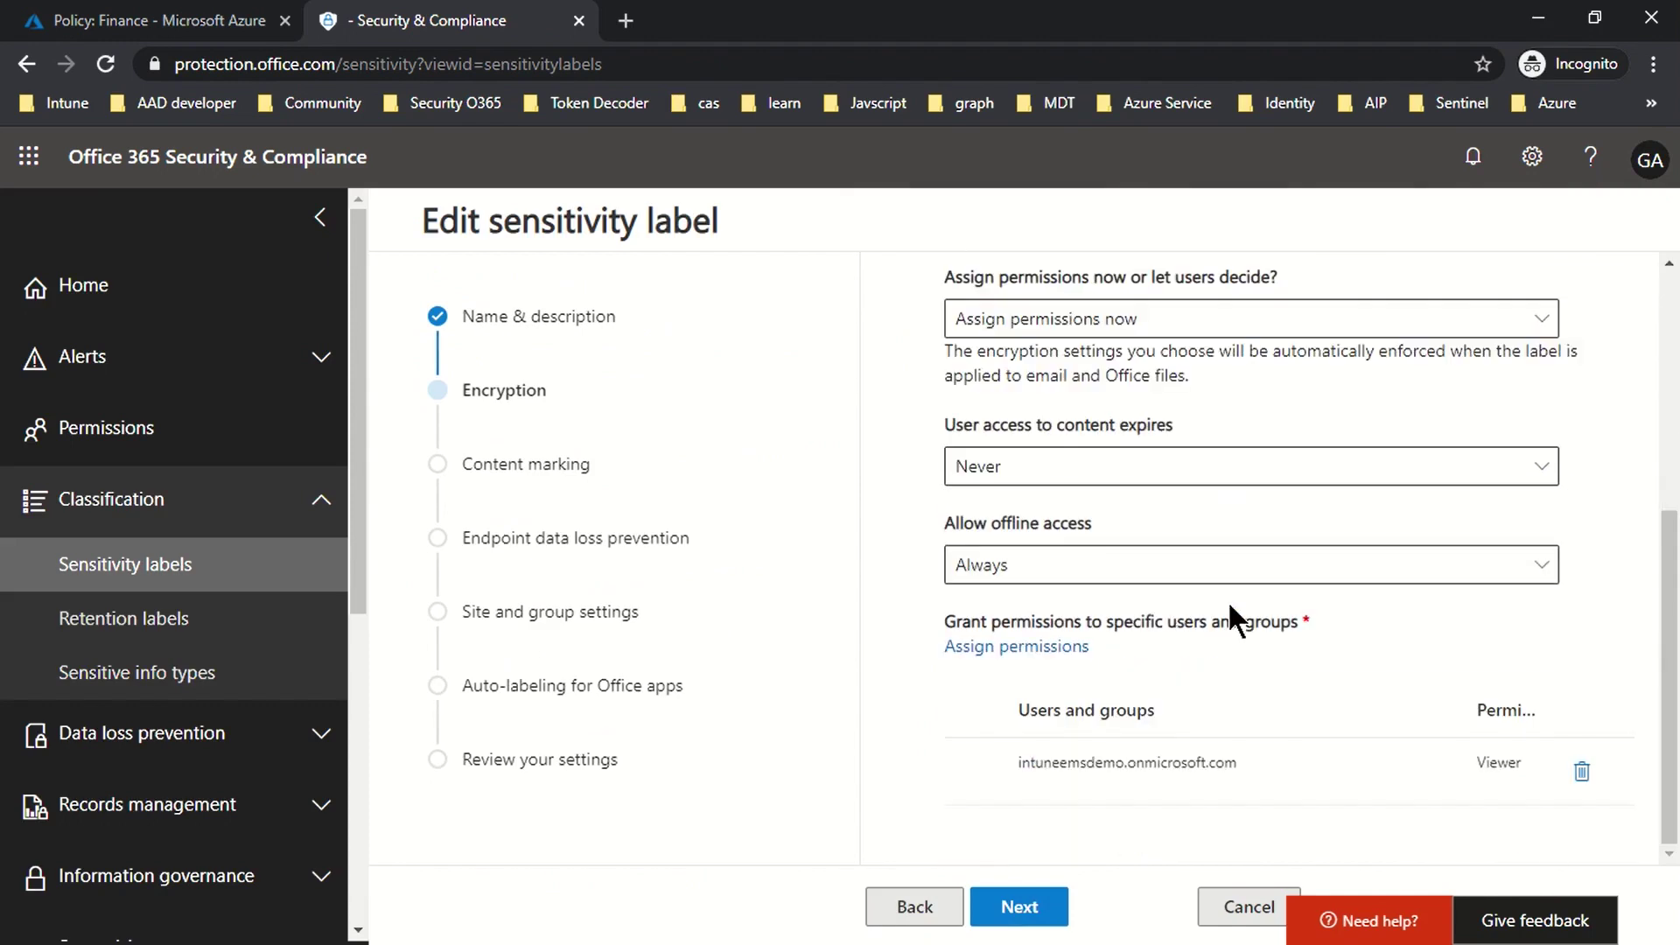
pyautogui.scroll(4, 1370, 615)
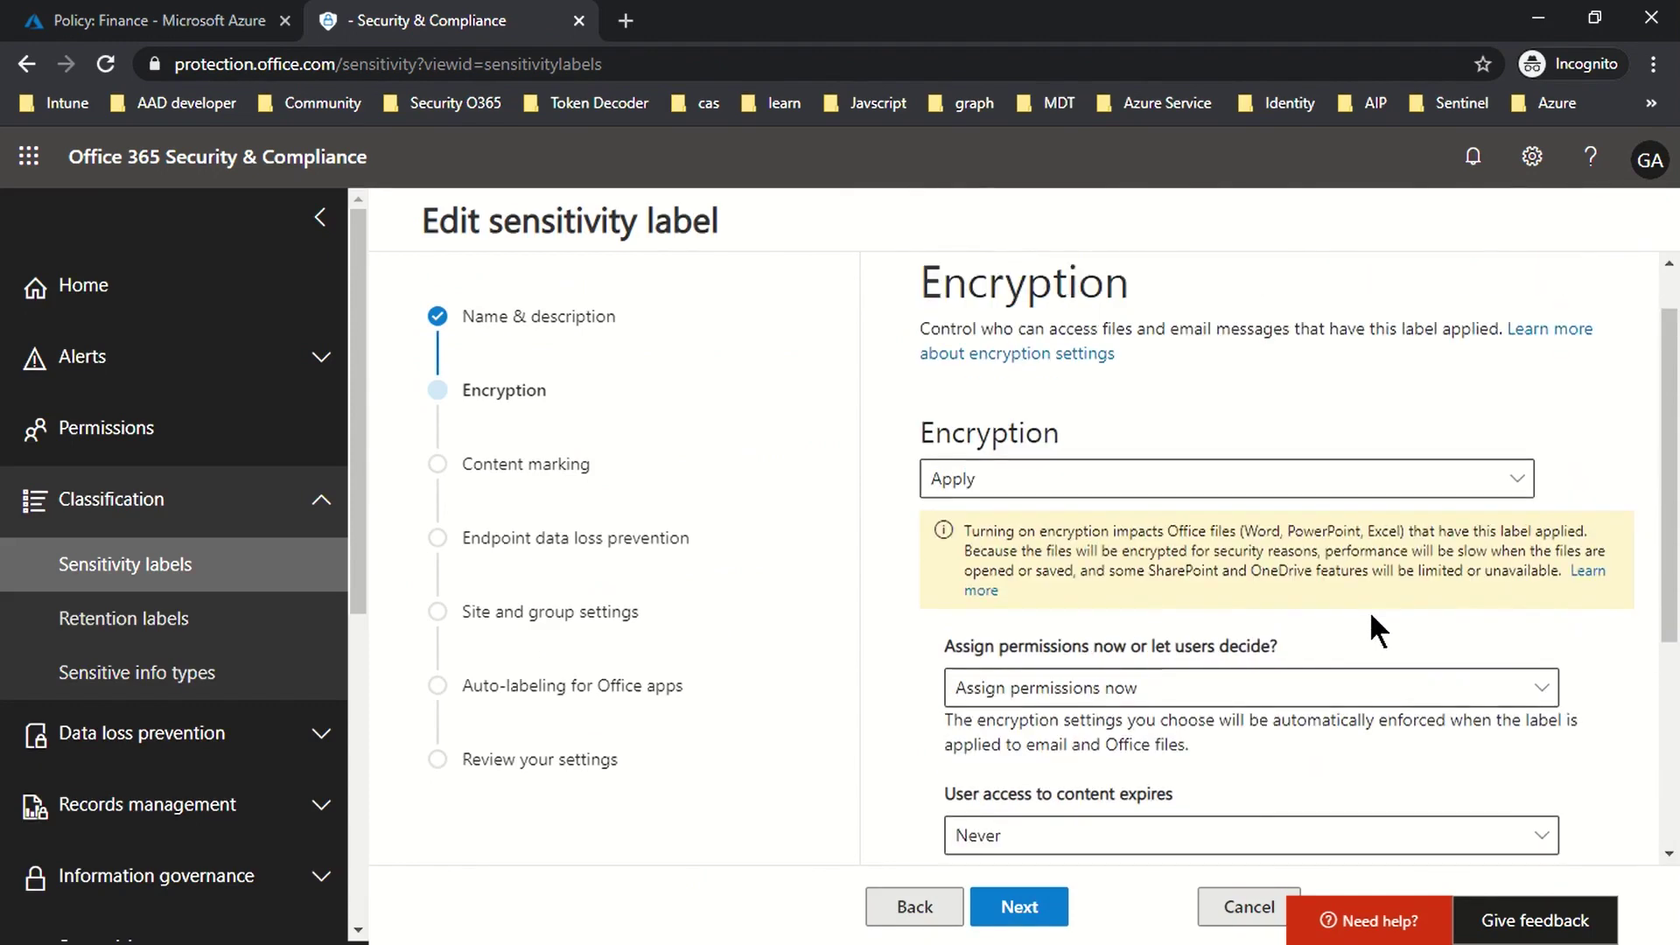
pyautogui.scroll(-2, 1202, 678)
# Advance through the First-UL label's settings to Auto-labeling for Office apps and examine the content detection conditions
pyautogui.click(1033, 910)
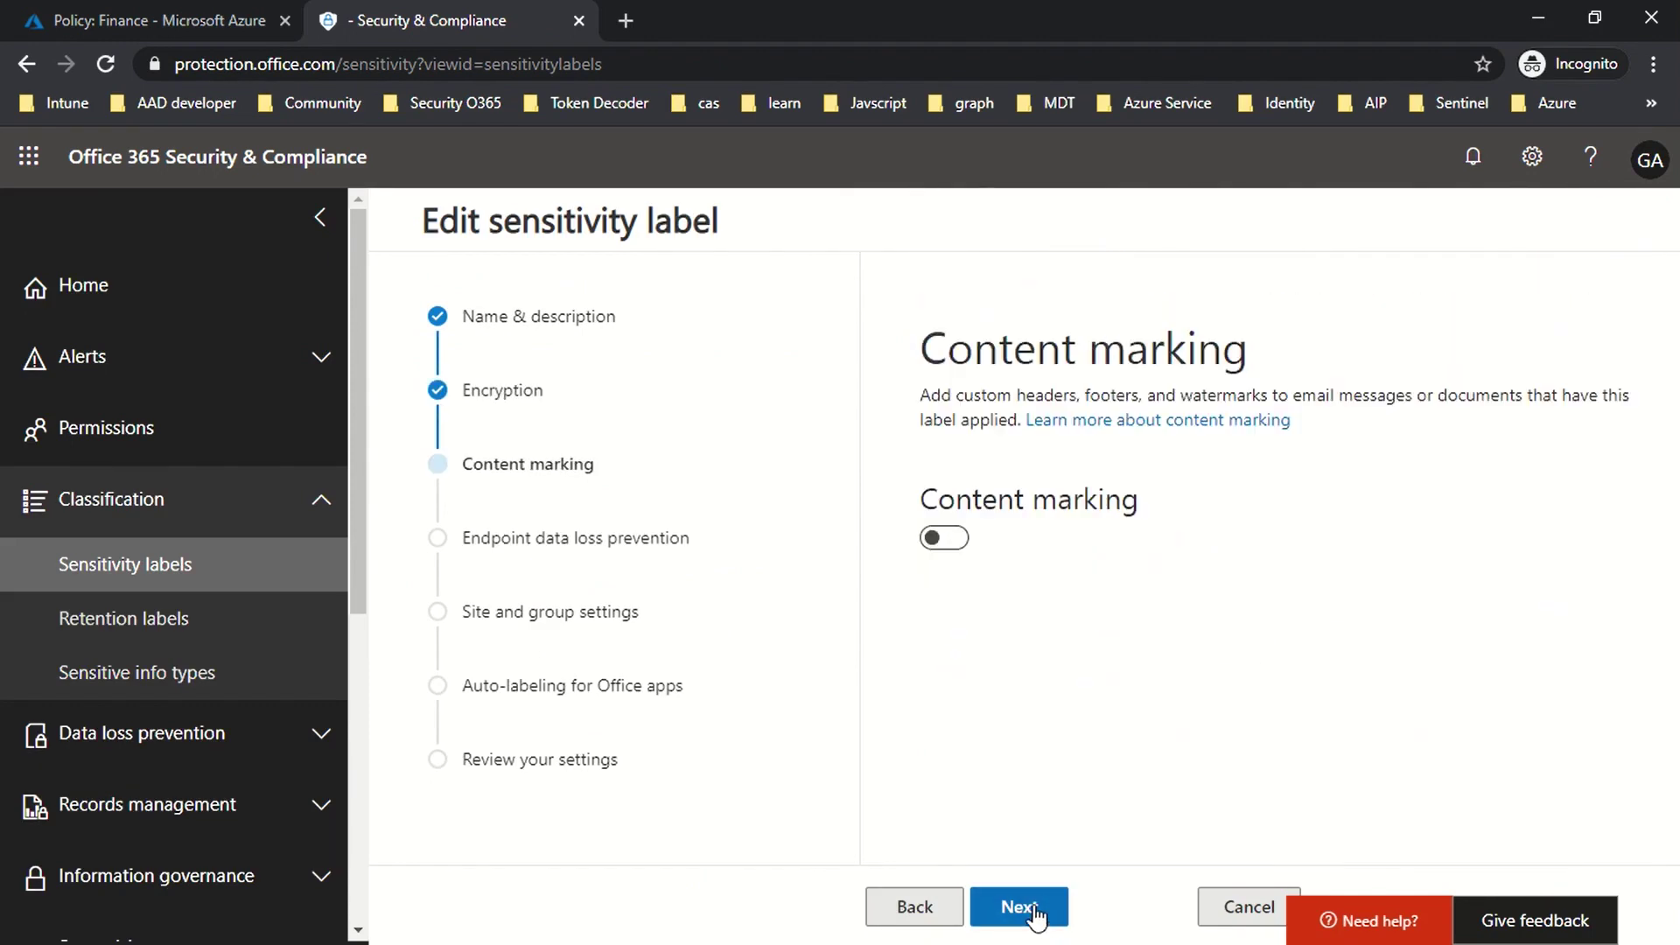
pyautogui.click(1034, 910)
pyautogui.click(1034, 910)
pyautogui.click(1033, 910)
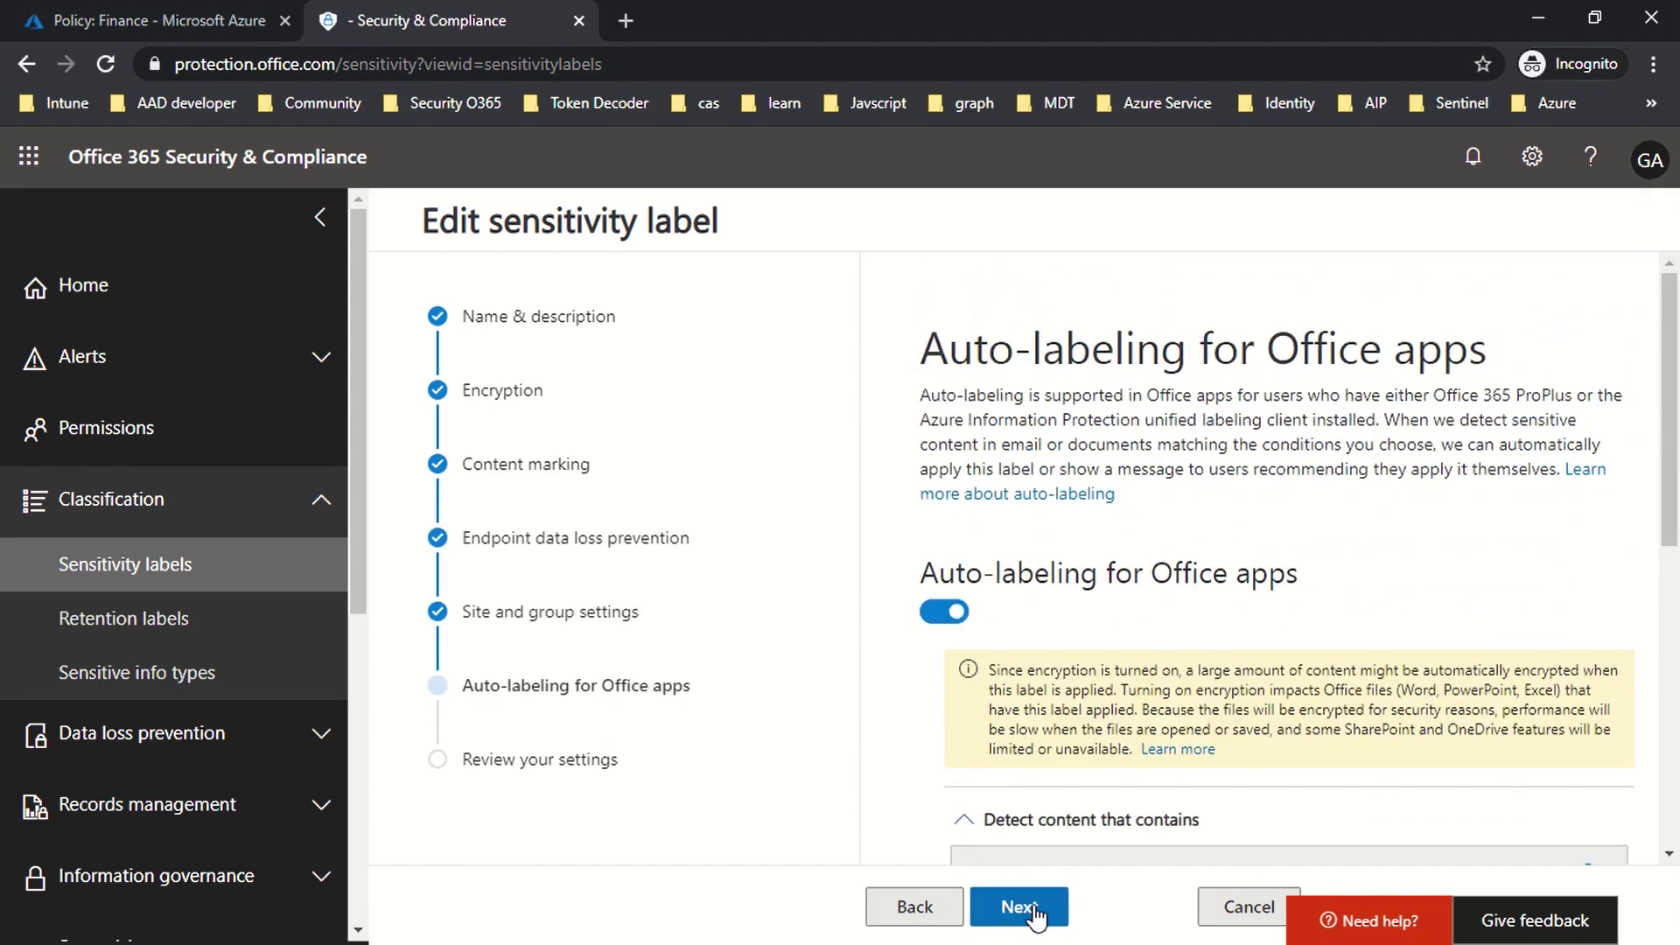
pyautogui.scroll(-5, 1144, 700)
pyautogui.moveTo(1059, 536); pyautogui.dragTo(1064, 567)
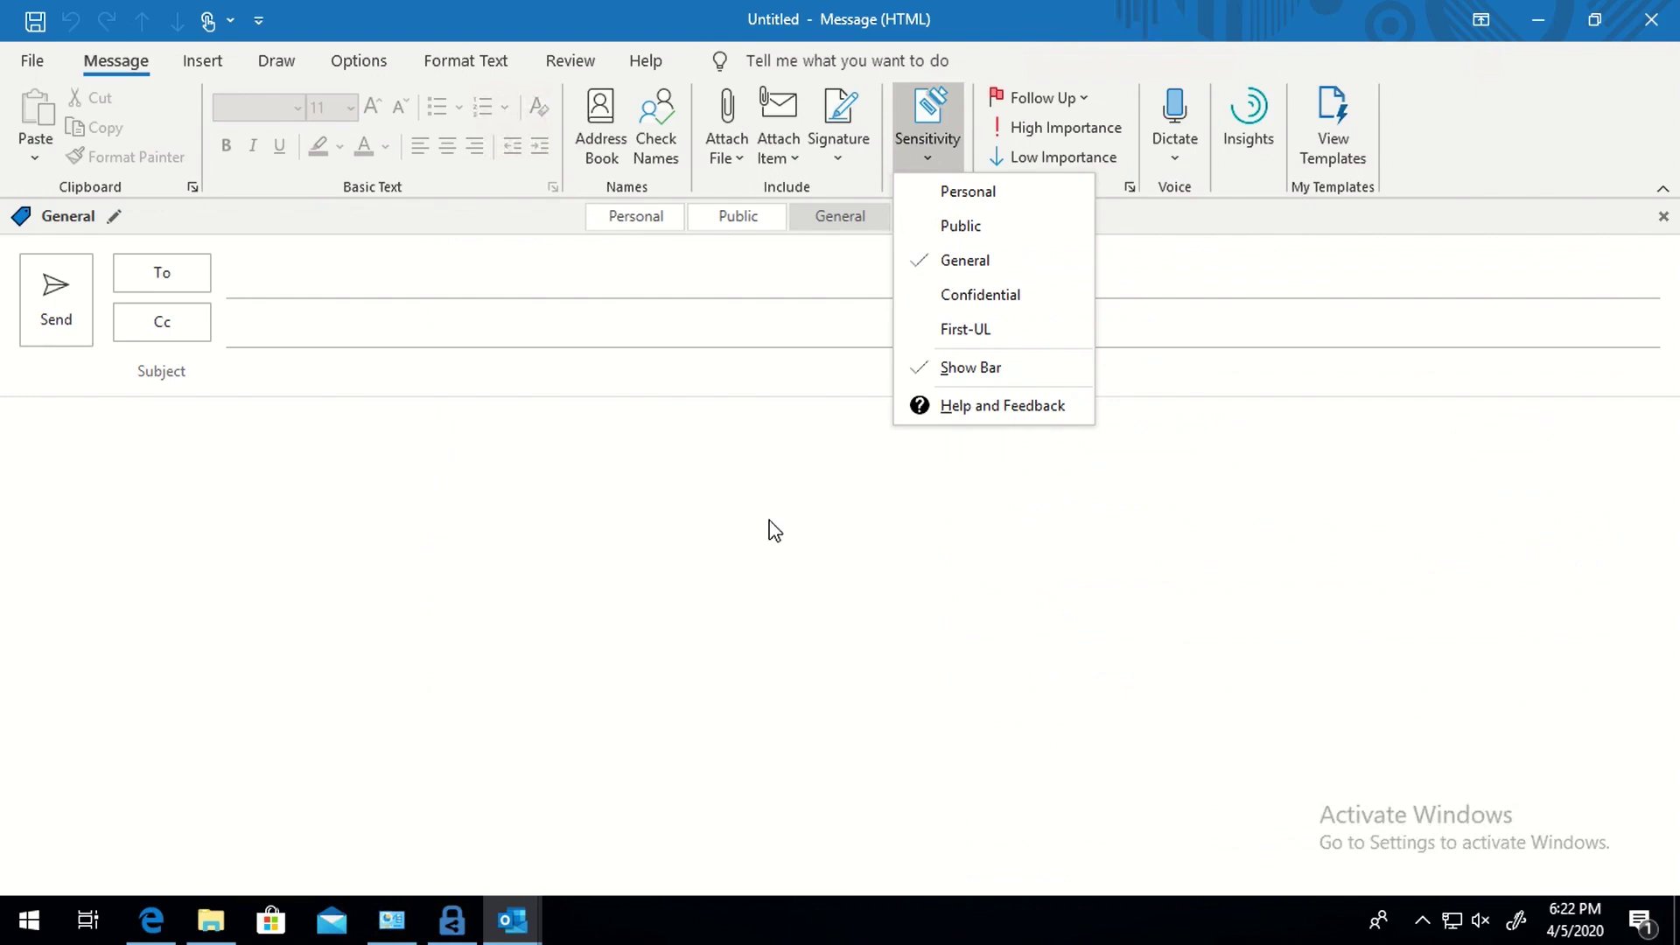
# In the new Outlook message, address the email to idp, set the subject to RD, and write HumanResource as the body
pyautogui.click(866, 509)
pyautogui.click(334, 288)
pyautogui.write('idp')
pyautogui.press('Return')
pyautogui.press('Tab')
pyautogui.press('Tab')
pyautogui.write('RD')
pyautogui.press('Tab')
pyautogui.write('H')
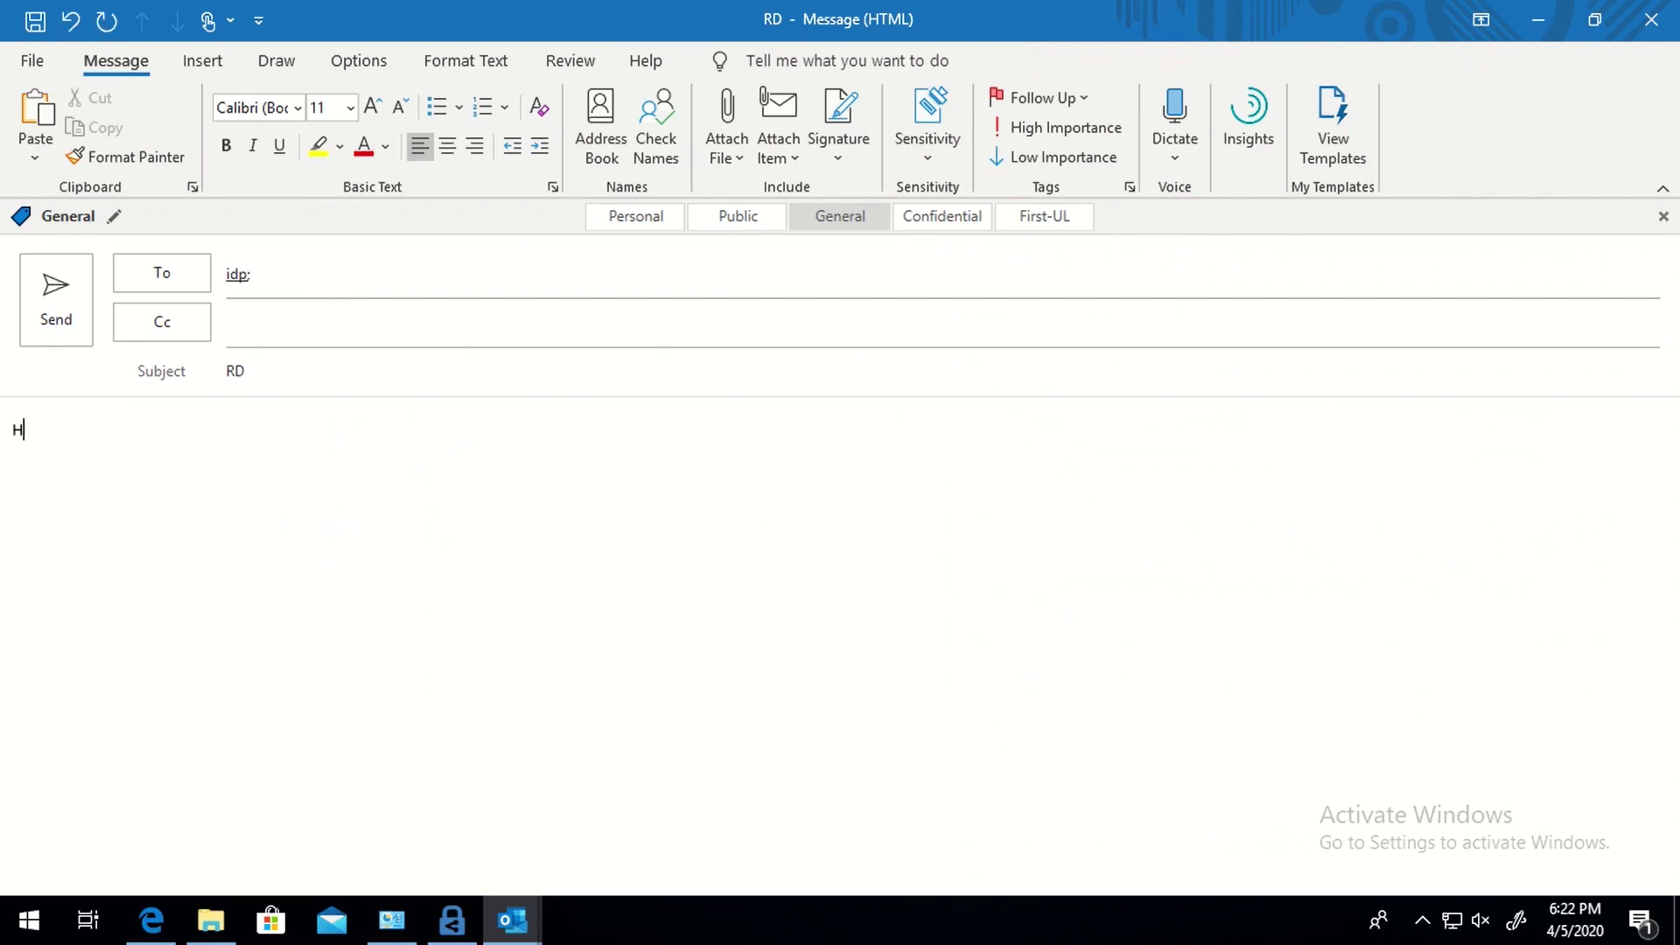
pyautogui.write('UmanRe')
# Check the First-UL label on the RD email's sensitivity bar and send the message
pyautogui.press('alt')
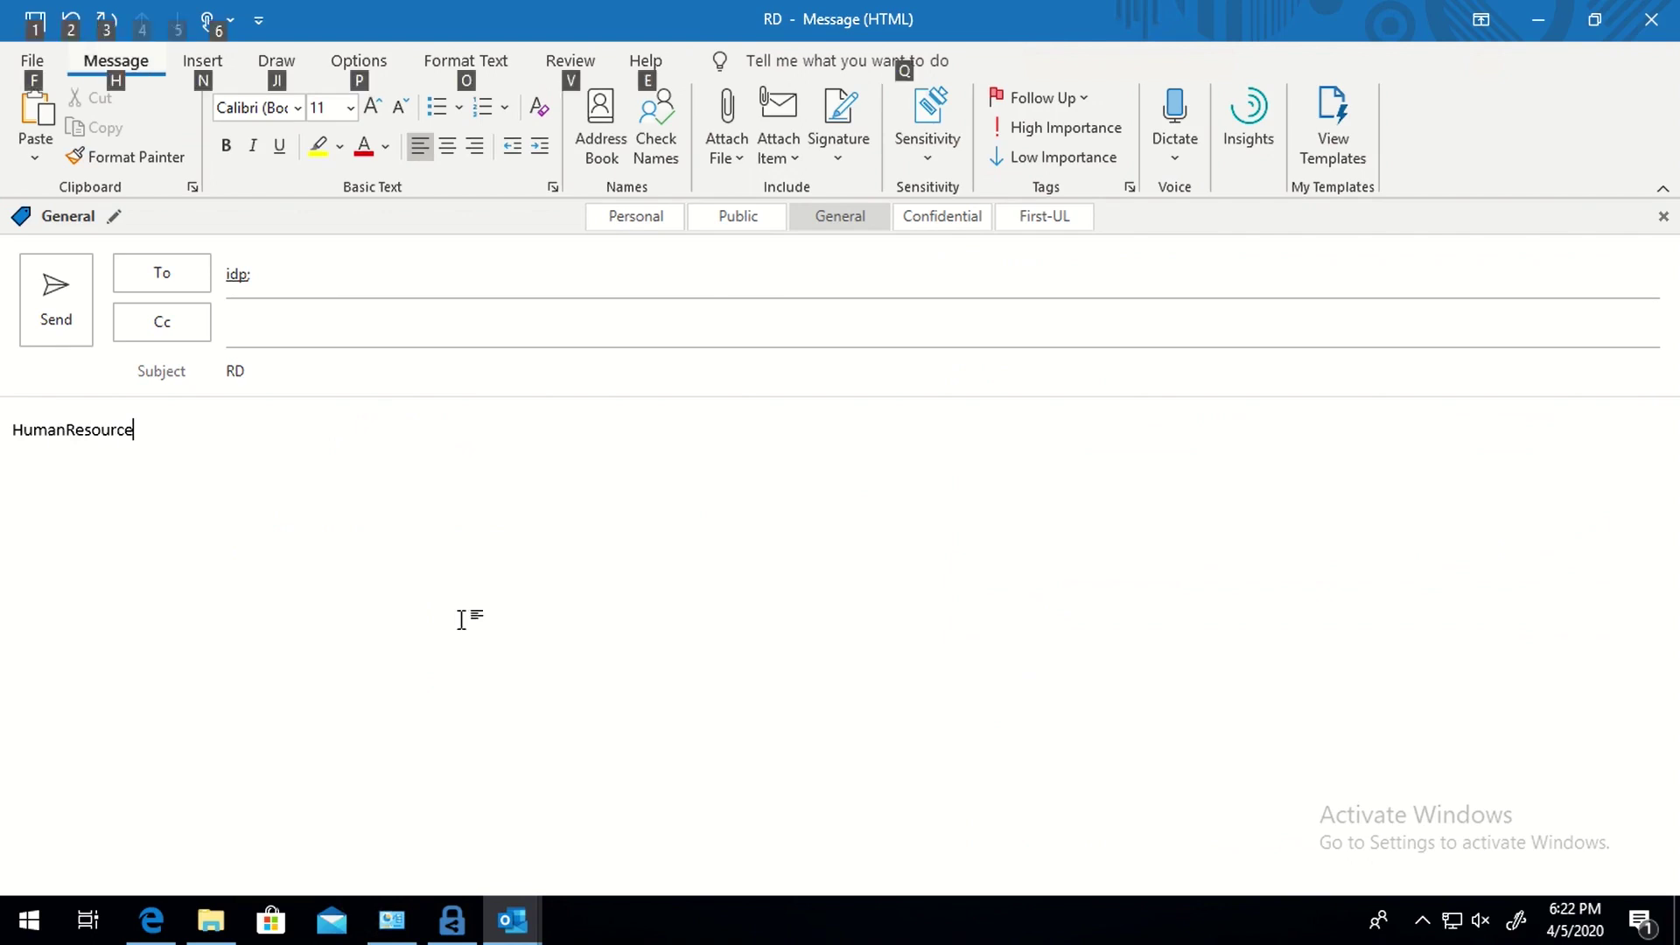
pyautogui.press('alt')
pyautogui.click(1043, 219)
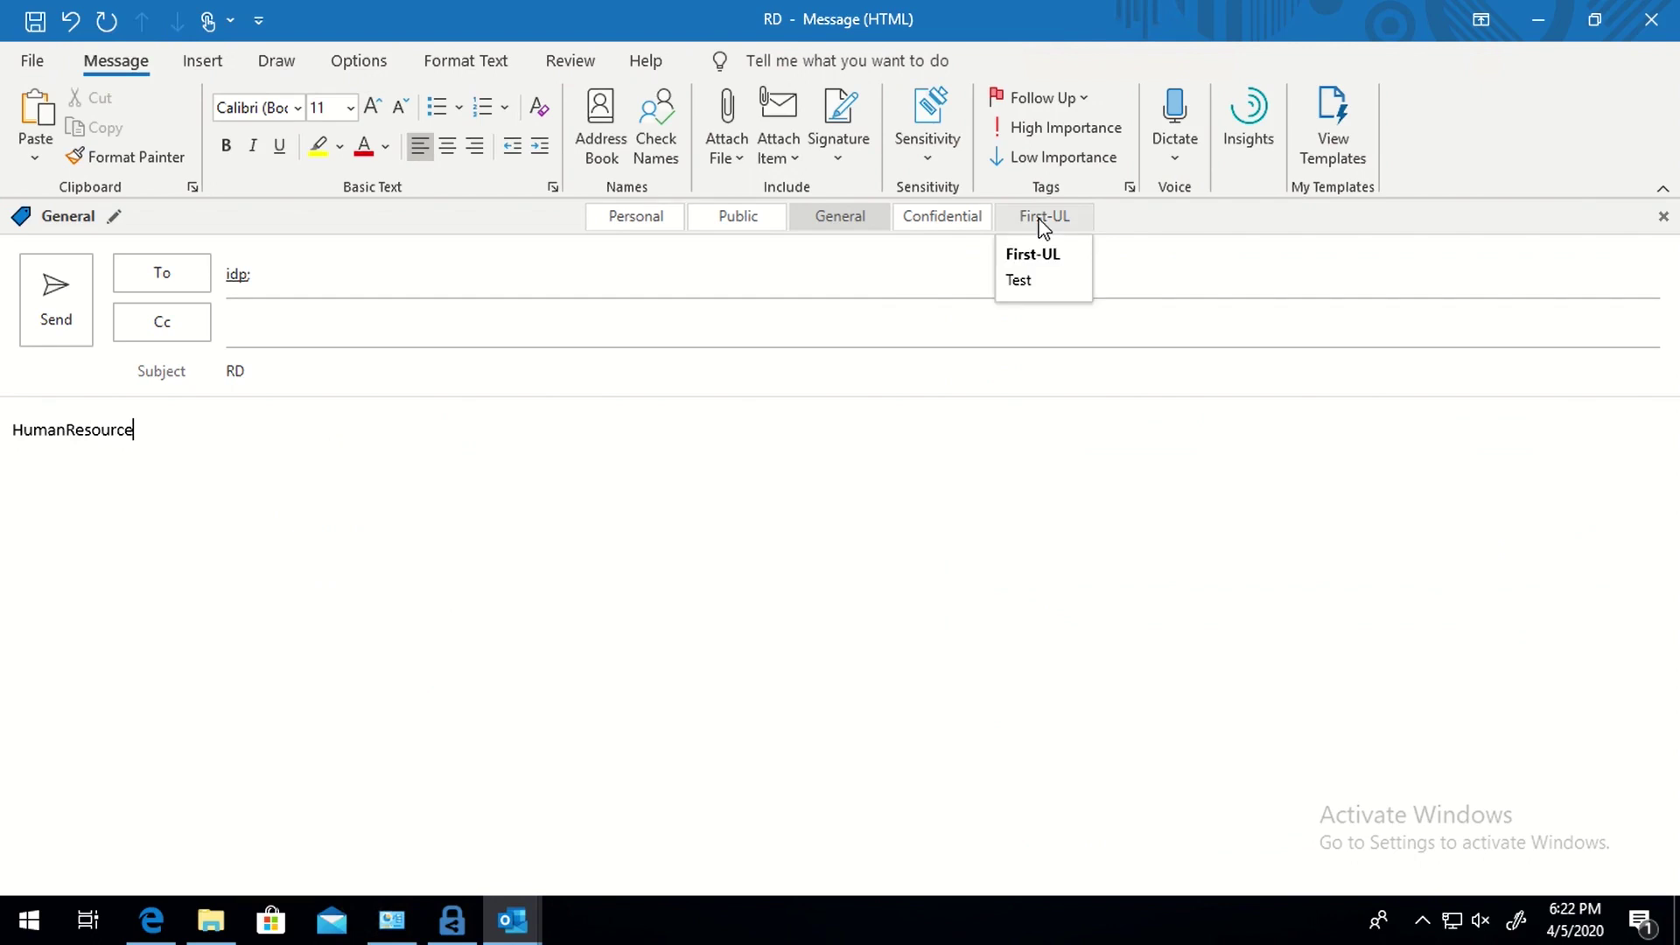
pyautogui.click(1043, 224)
pyautogui.click(1046, 226)
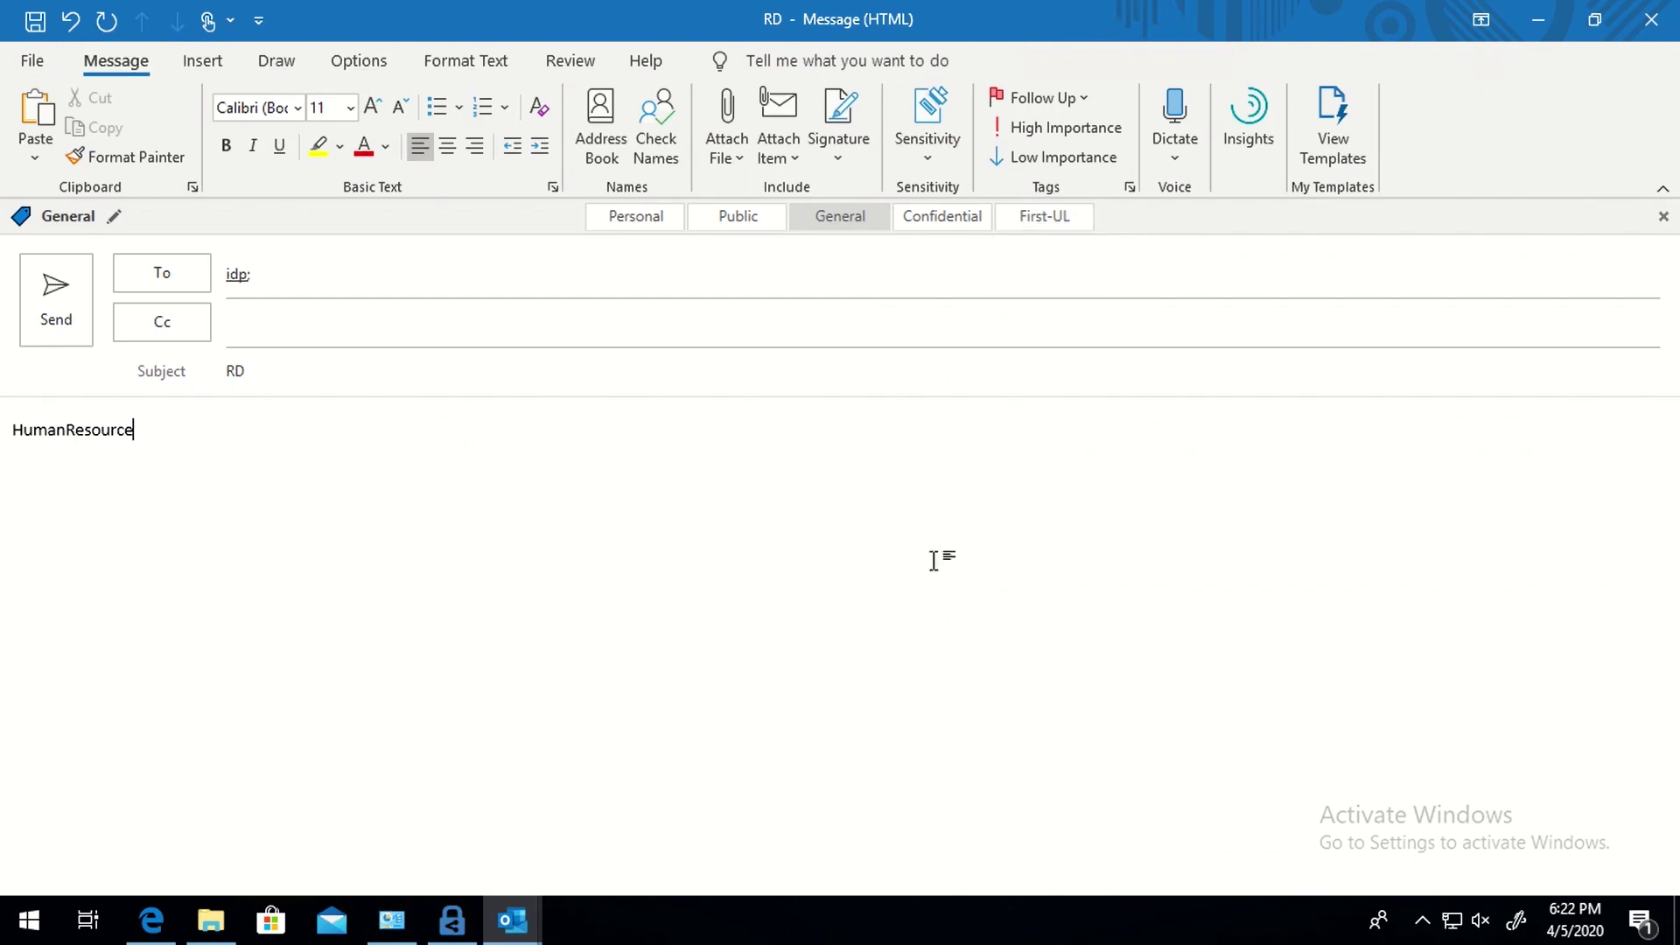
pyautogui.moveTo(844, 231)
pyautogui.hotkey('ctrl', 'Return')
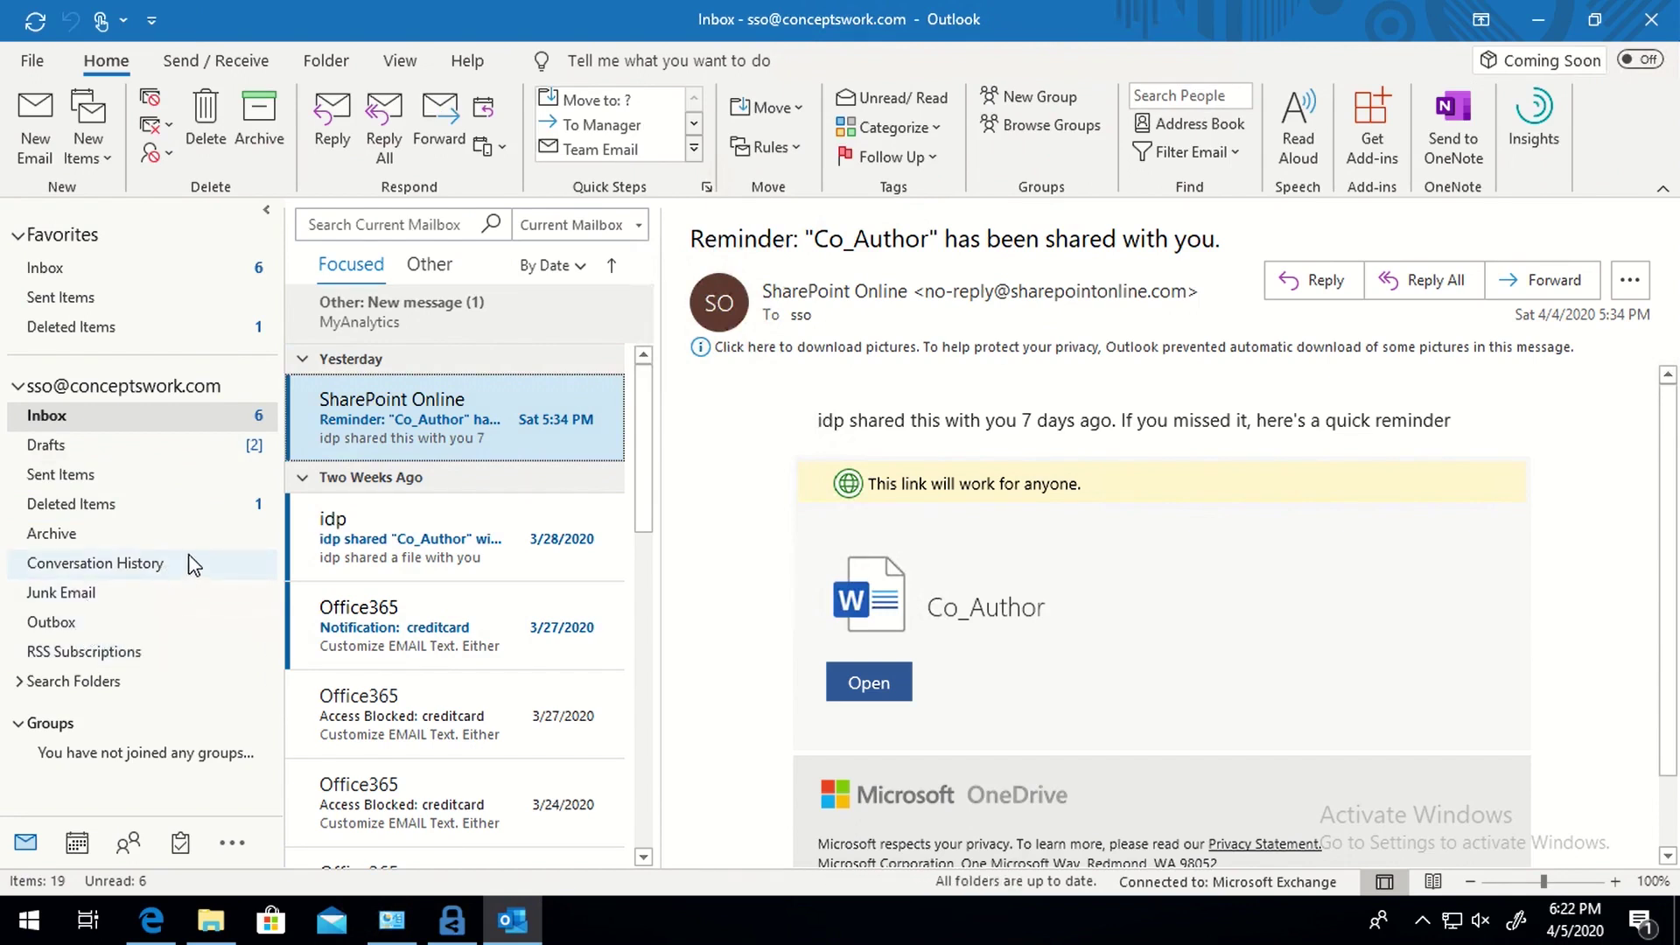
# Start a new email to check its preselected sensitivity label, and close the message unsent
pyautogui.click(33, 155)
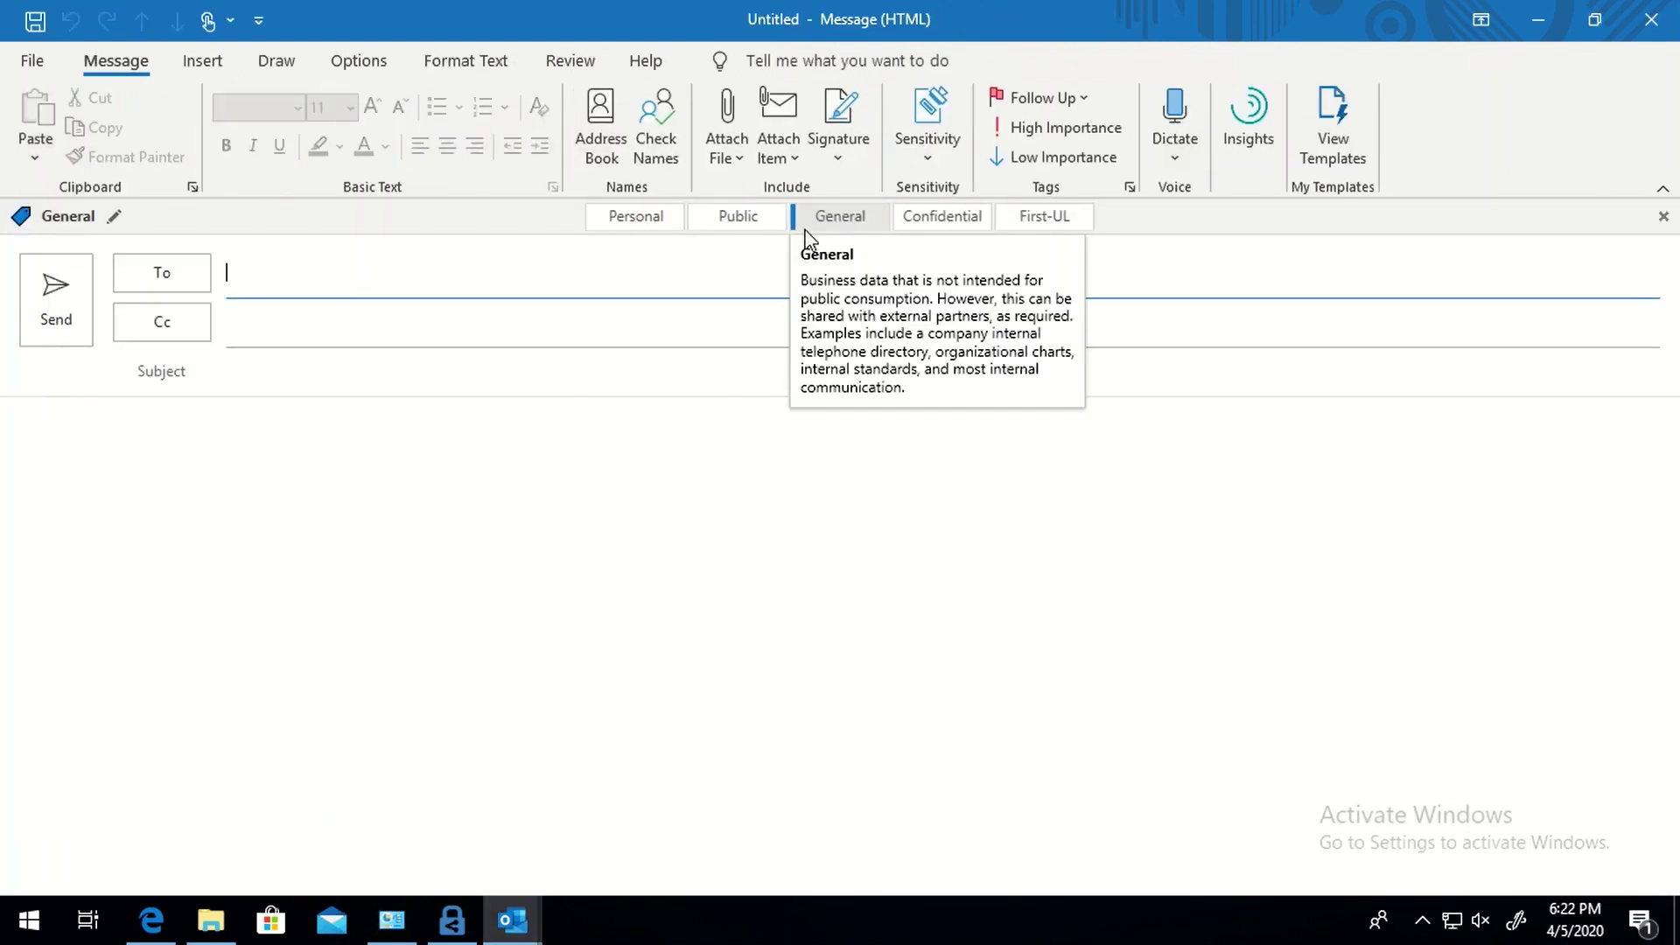
pyautogui.click(1652, 19)
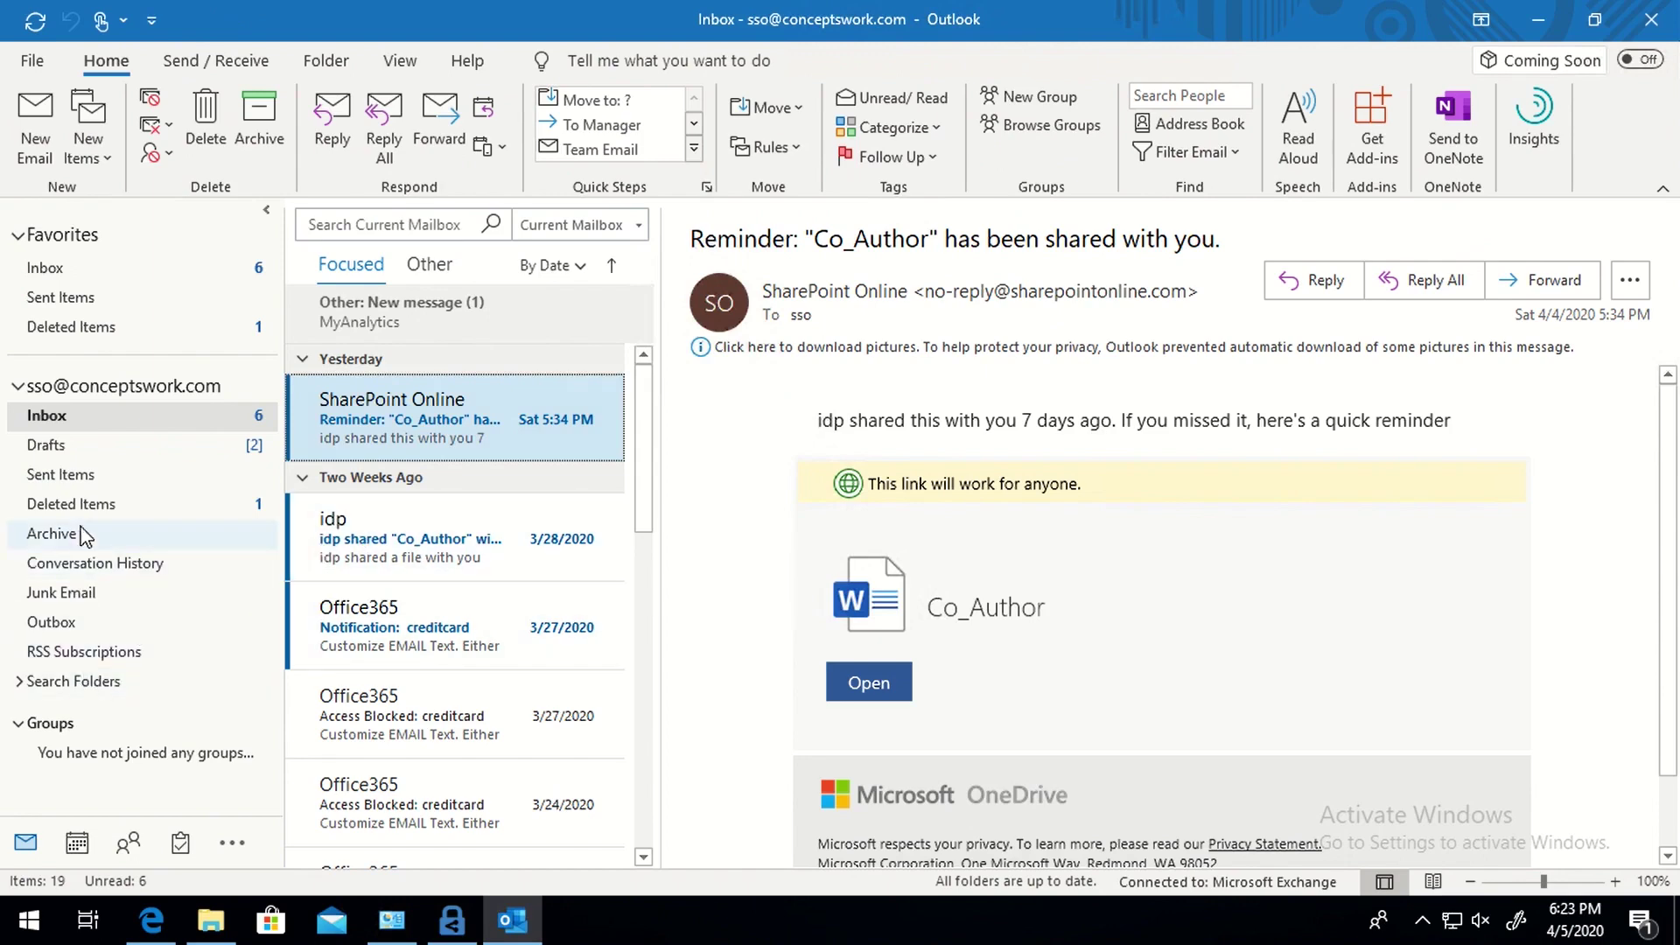
# Display the RD email in Sent Items and examine its sensitivity label and permission notice
pyautogui.click(82, 479)
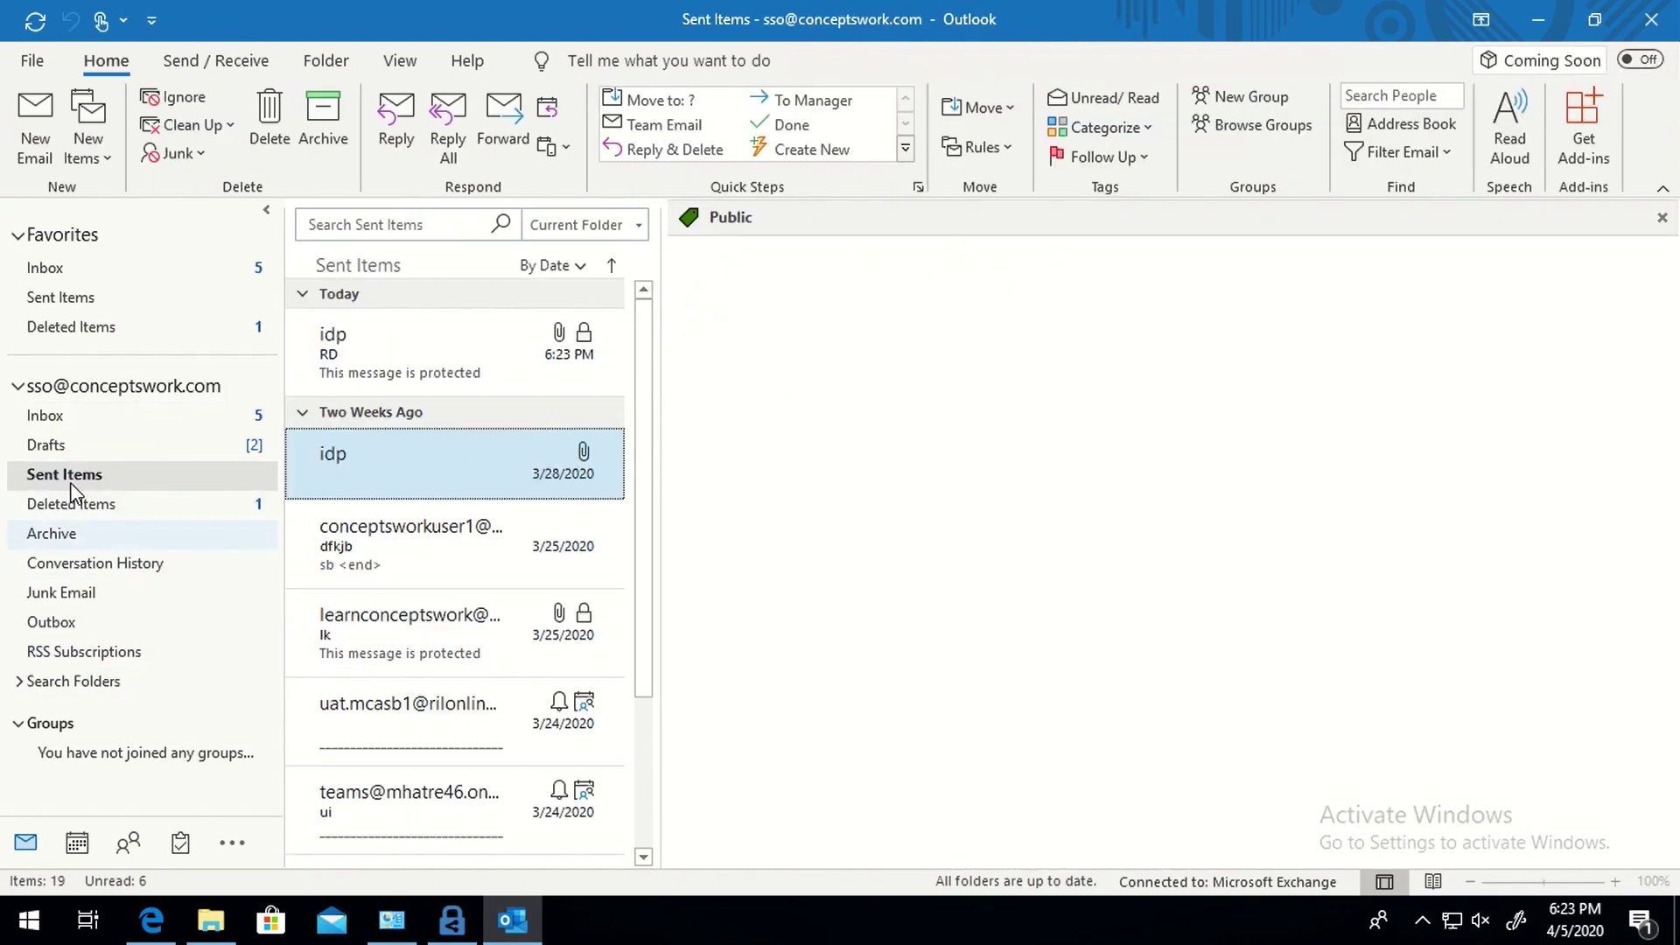
pyautogui.click(449, 347)
pyautogui.click(826, 486)
pyautogui.click(827, 398)
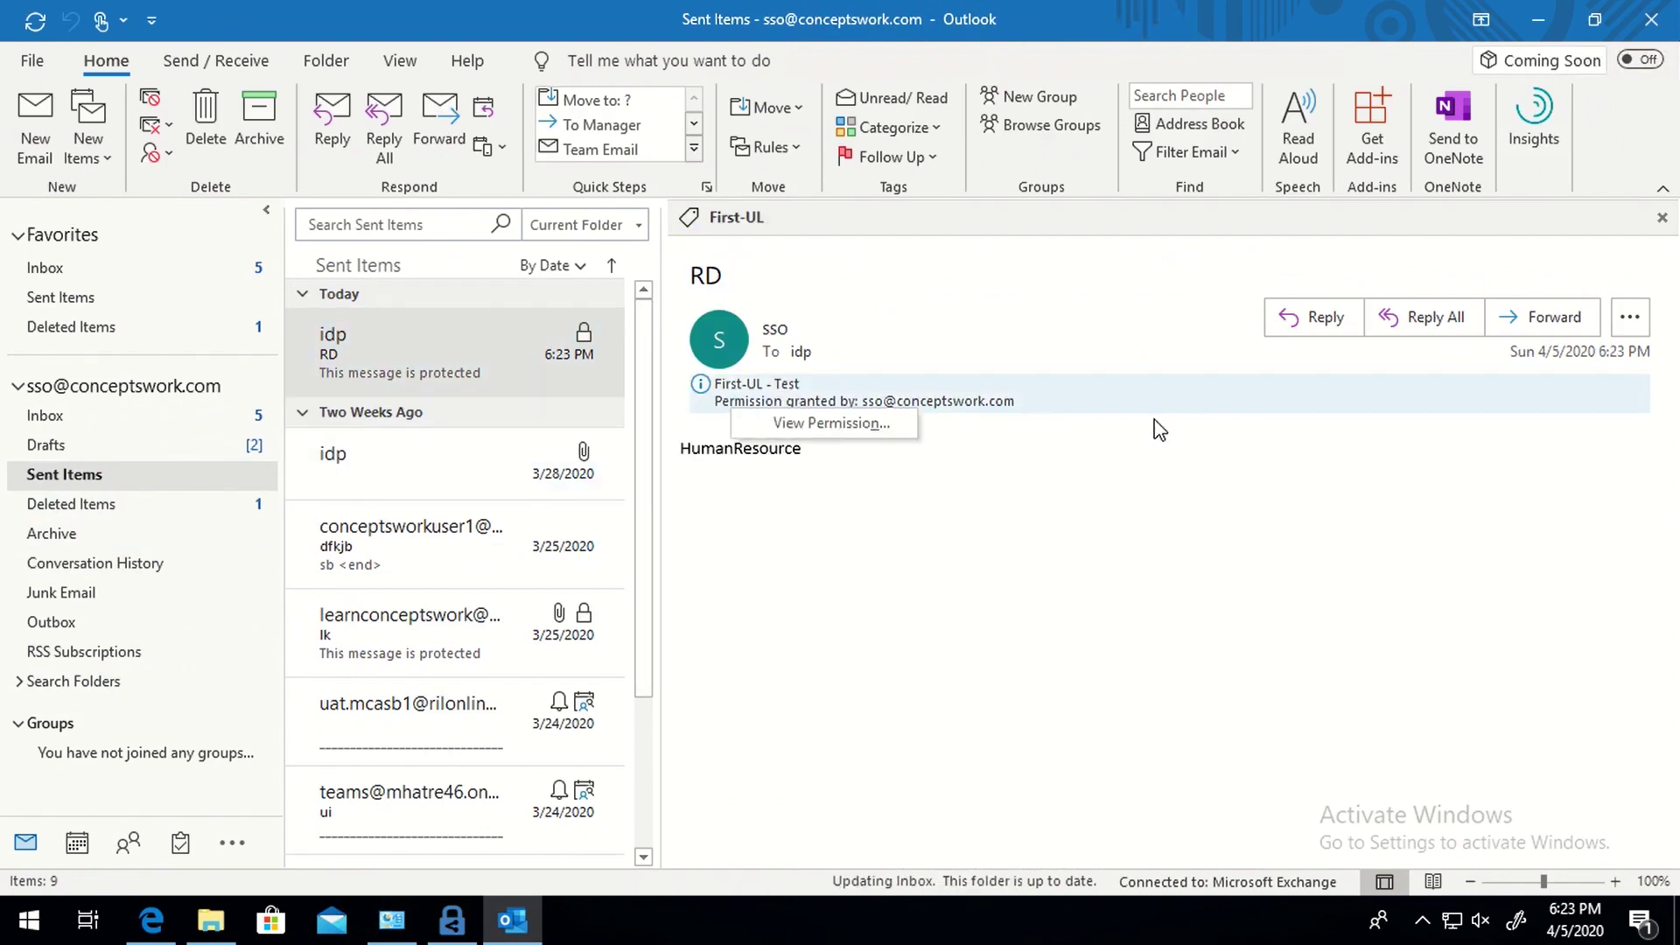
pyautogui.click(931, 590)
# Open the sent RD email in its own window to examine its label, and close the window
pyautogui.click(431, 354)
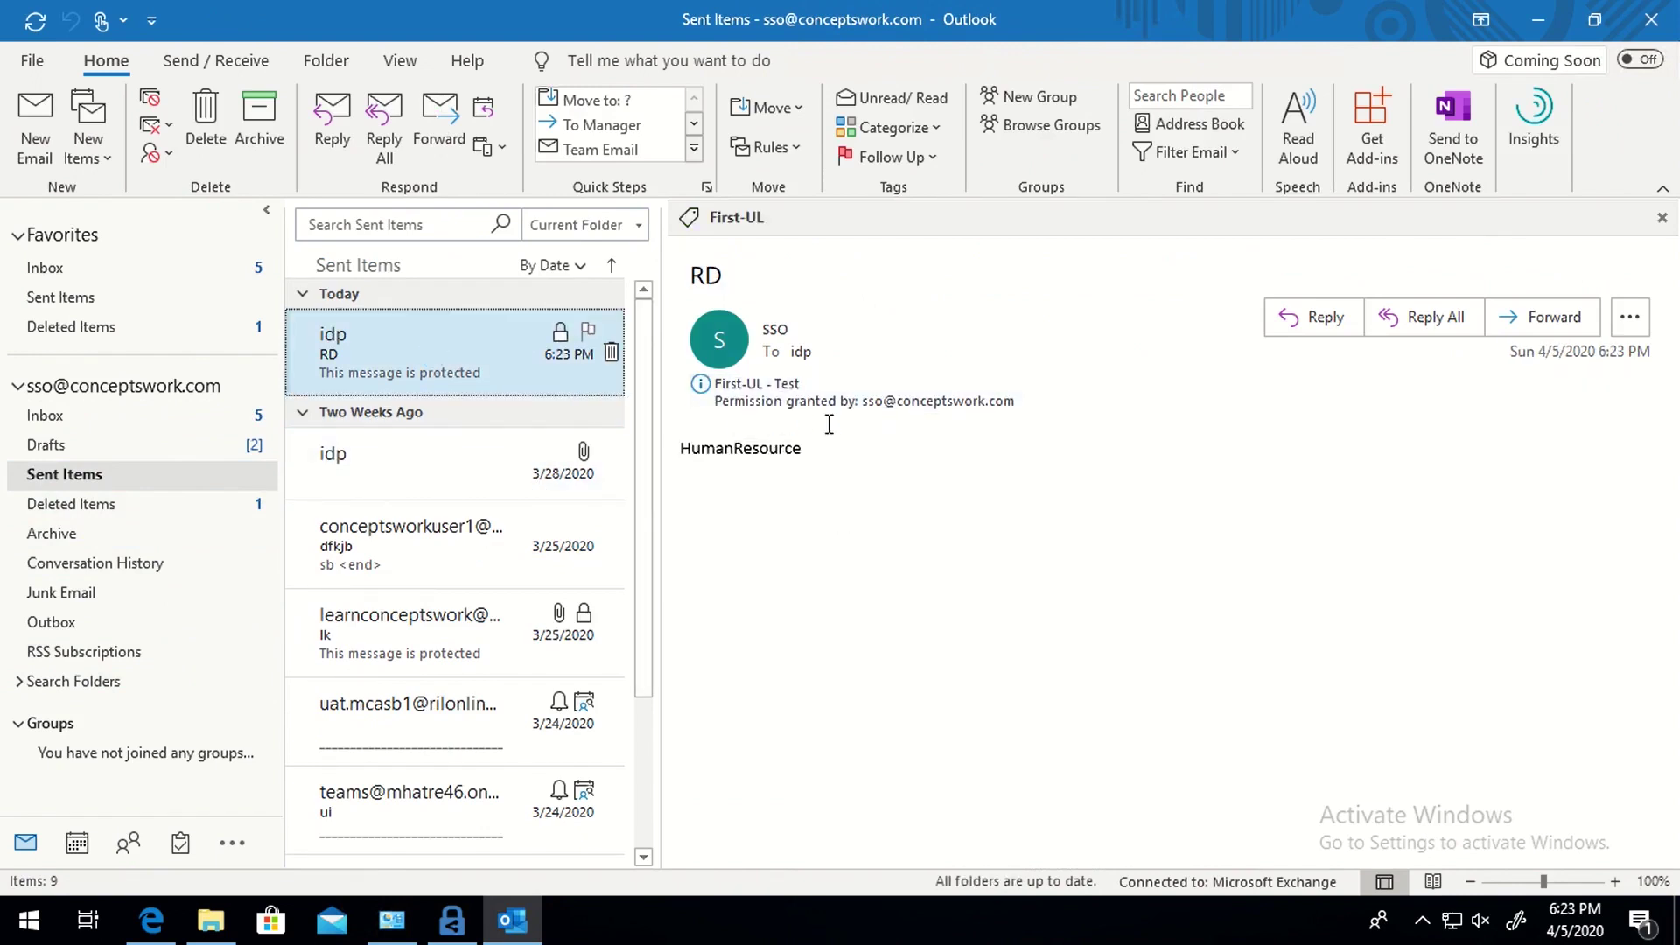
pyautogui.press('Return')
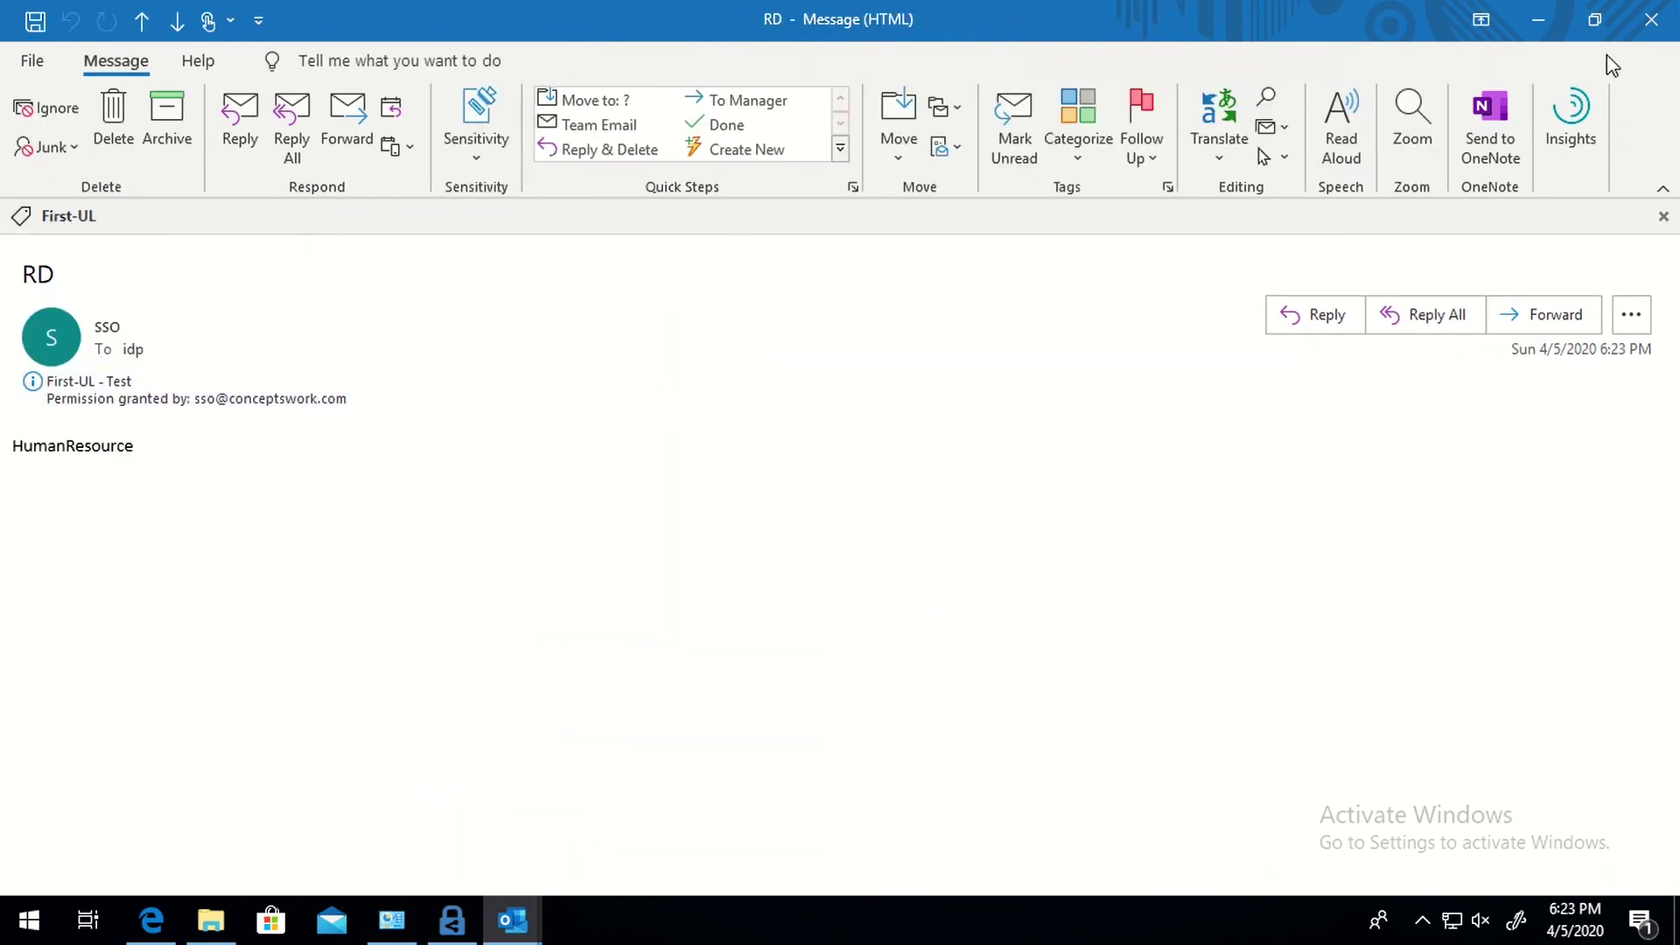
pyautogui.click(1649, 26)
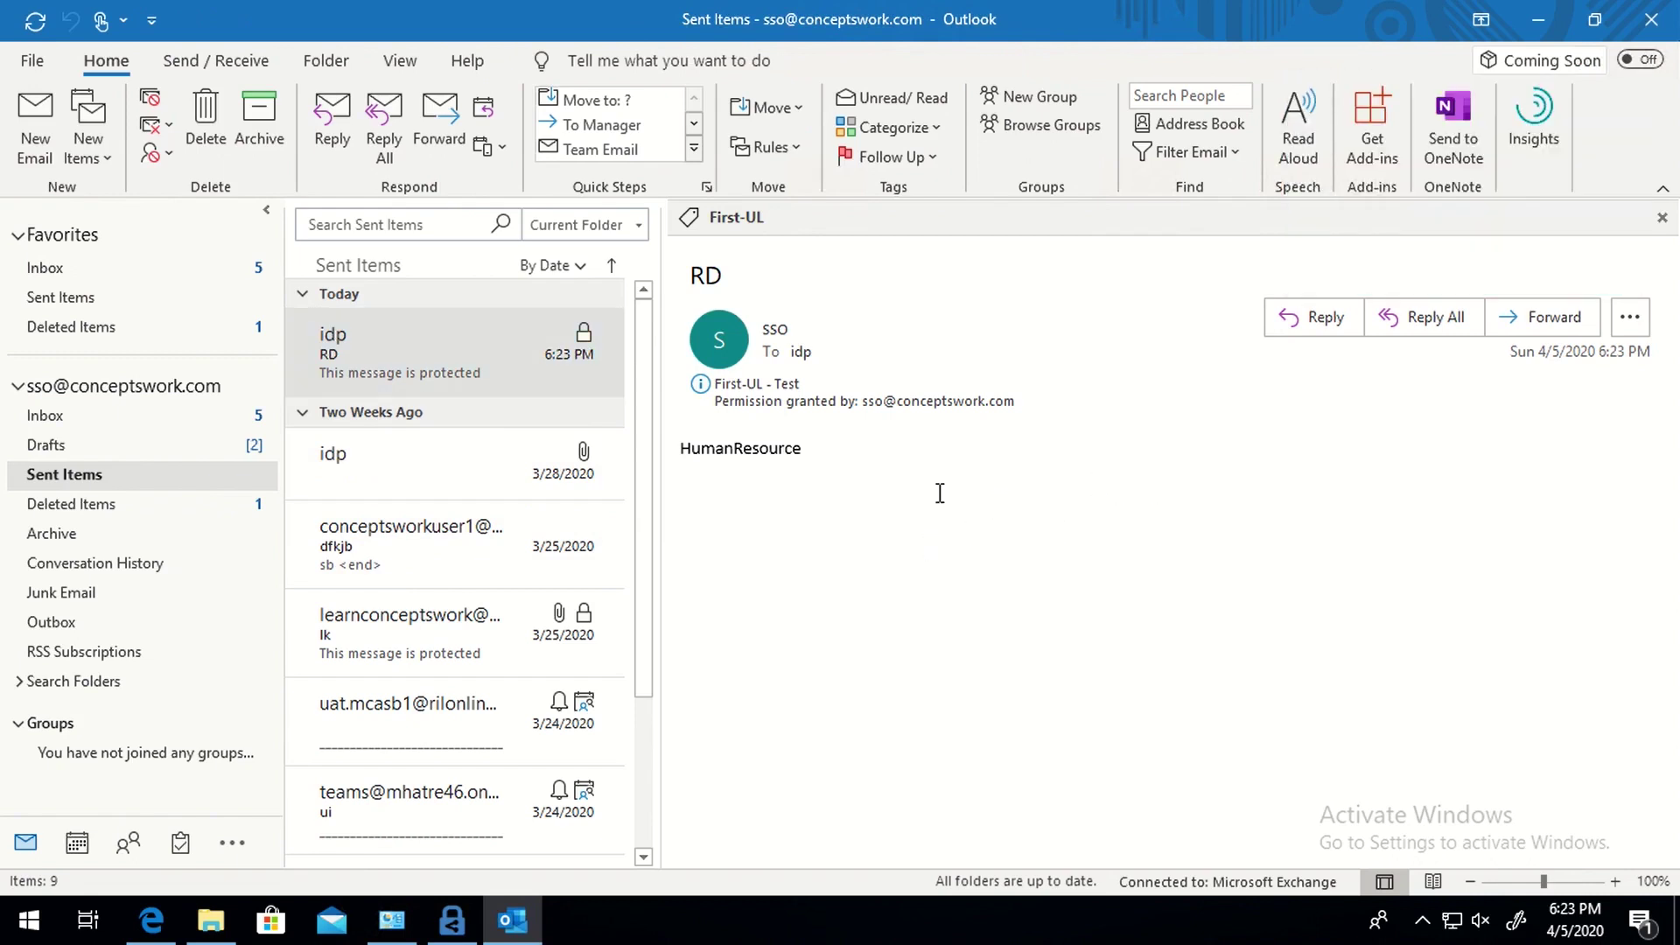
# Return to the Inbox, start a new email, and export the logs from the sensitivity client's Help and Feedback window
pyautogui.click(73, 271)
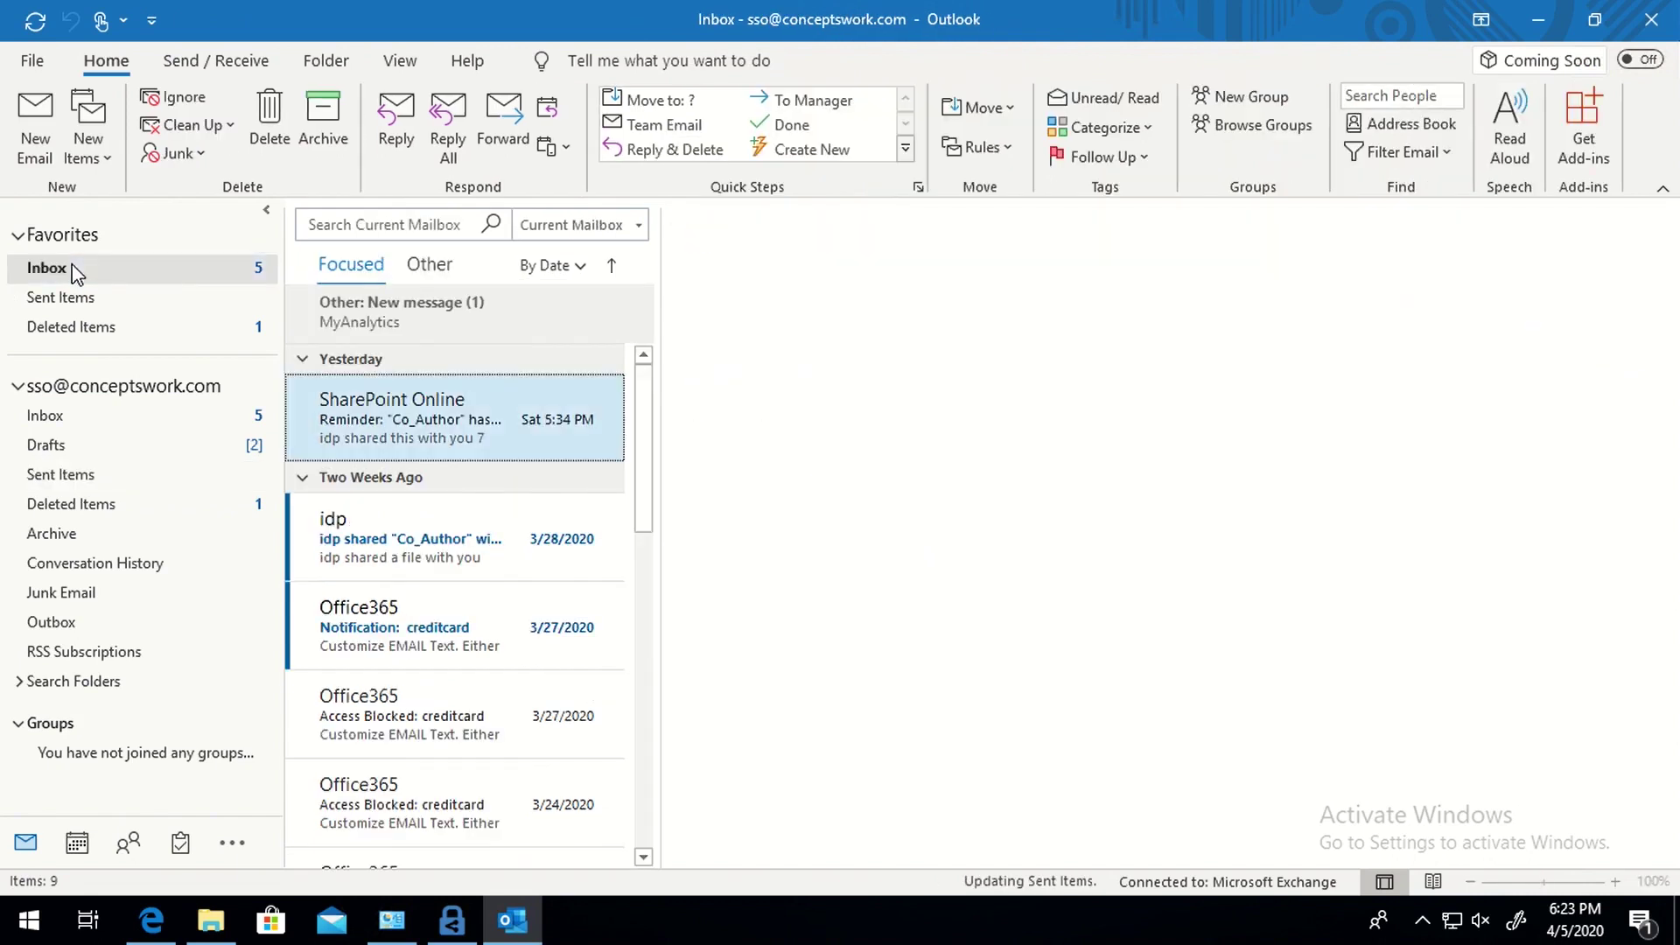
pyautogui.click(698, 443)
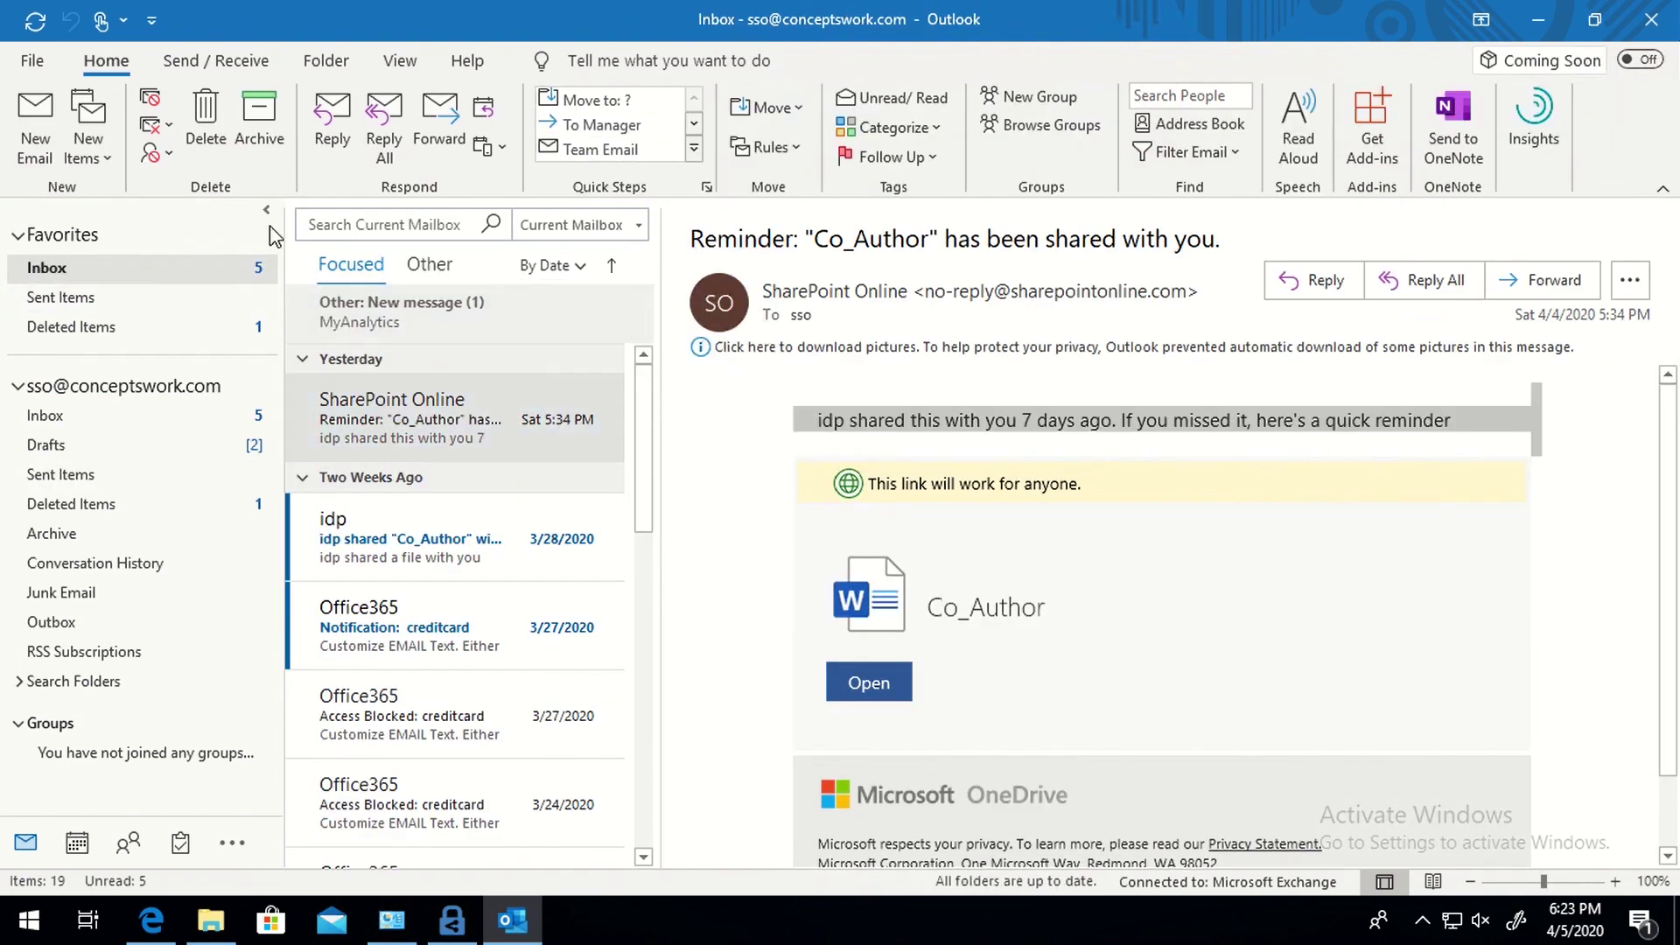
pyautogui.click(41, 144)
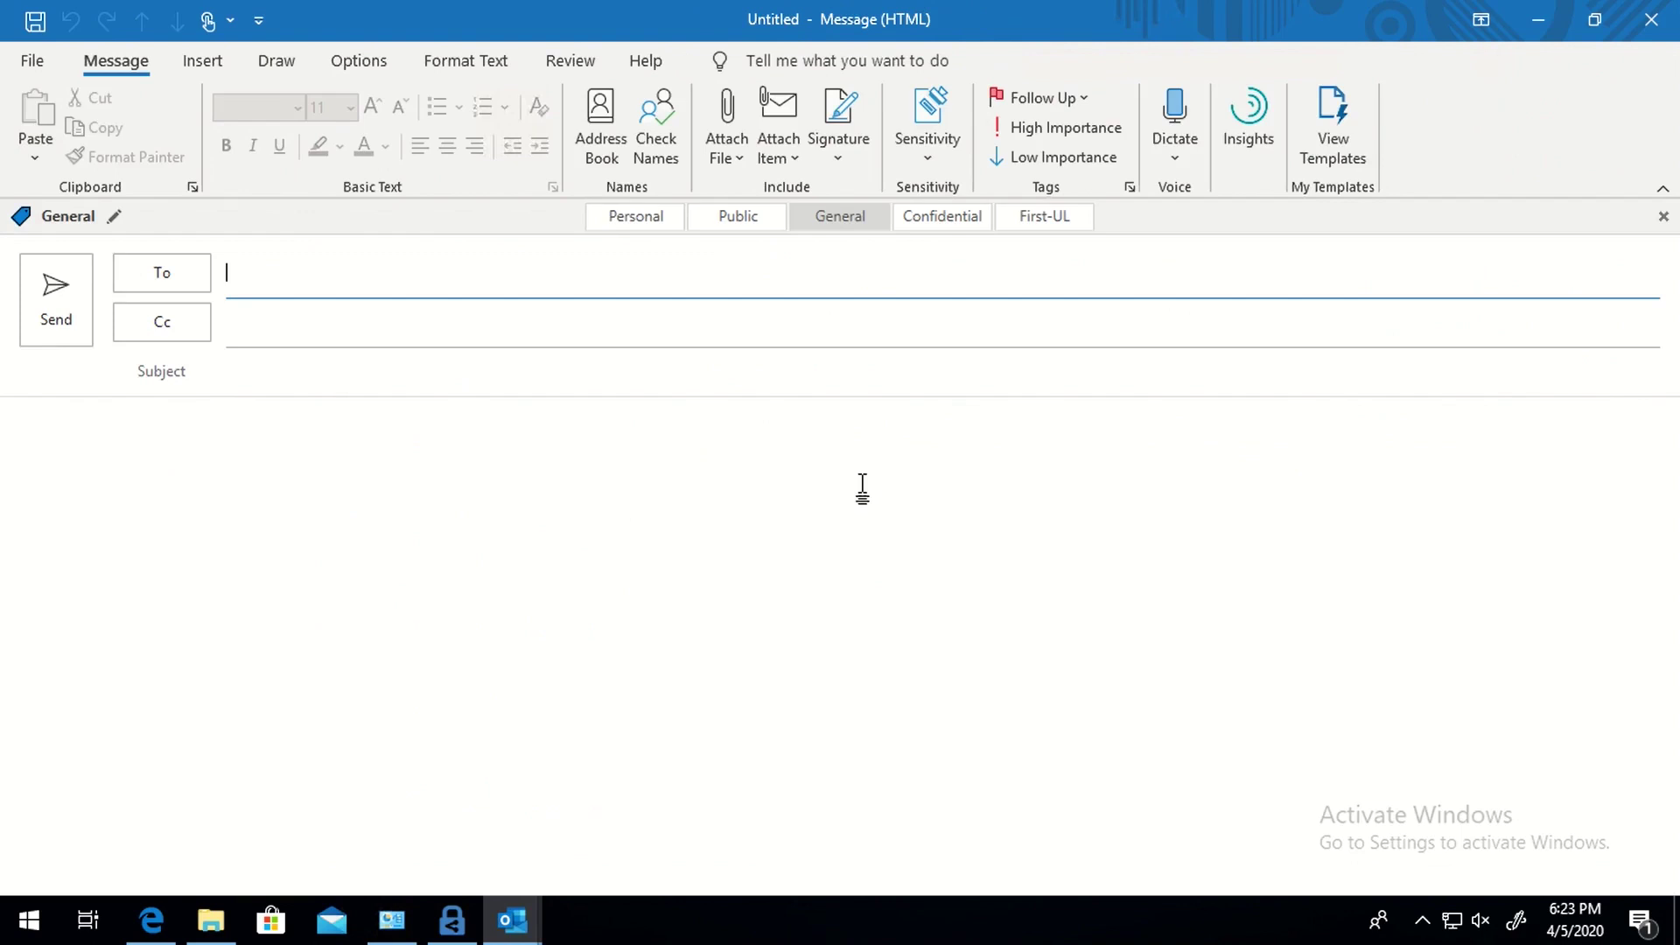
pyautogui.click(927, 140)
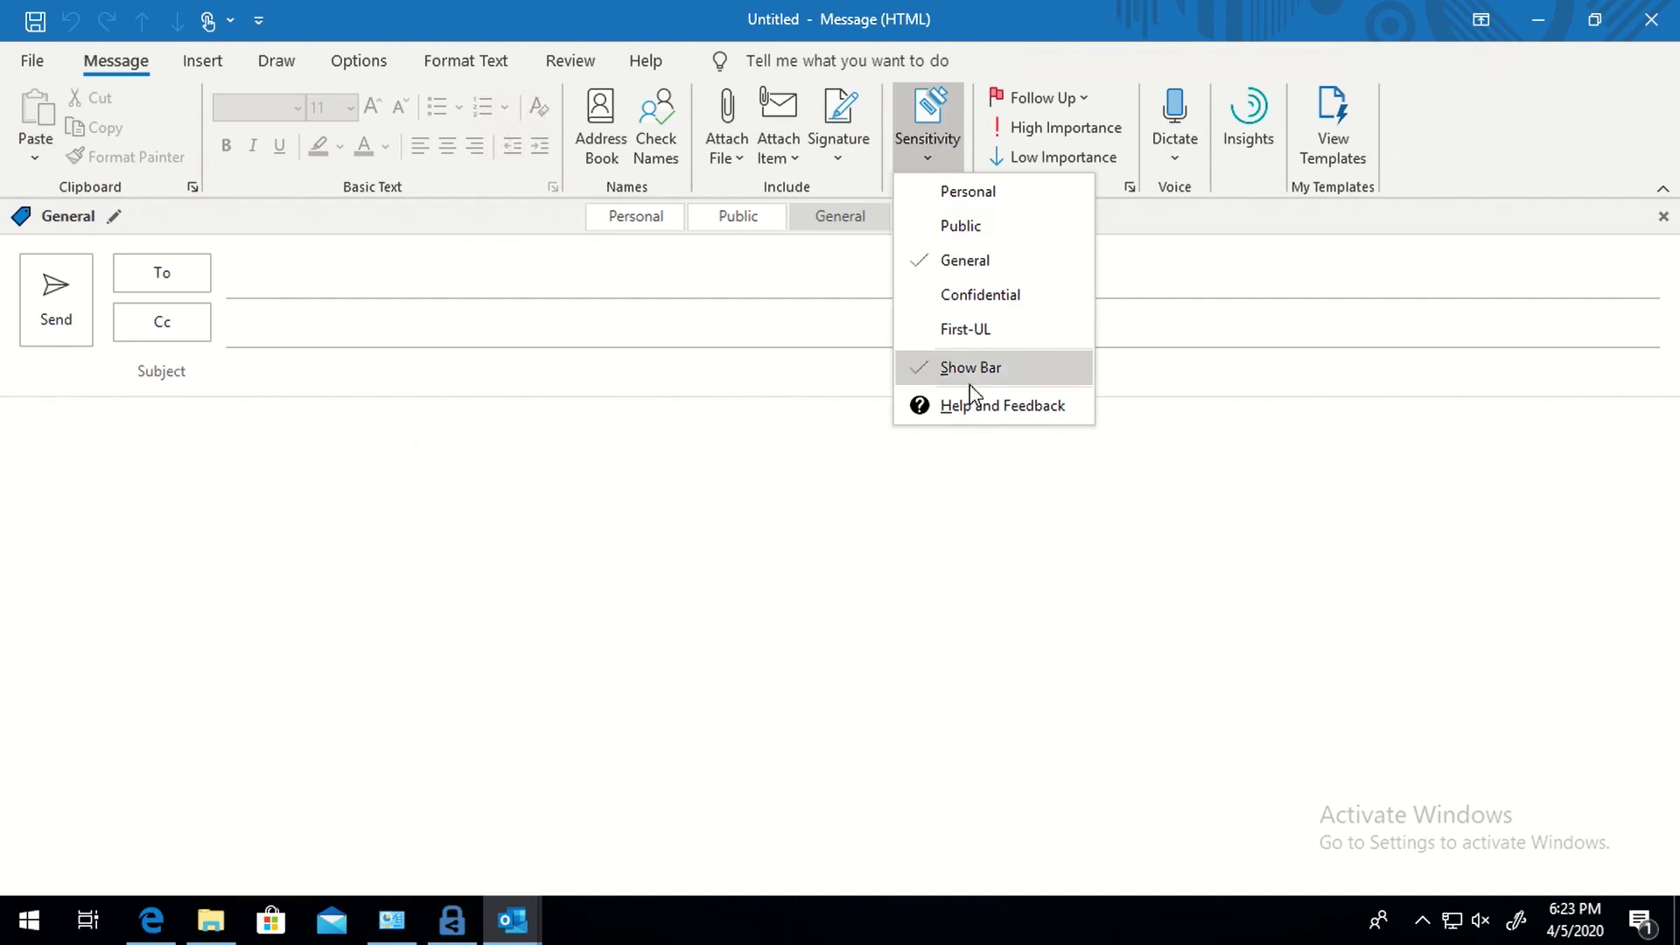
pyautogui.click(979, 407)
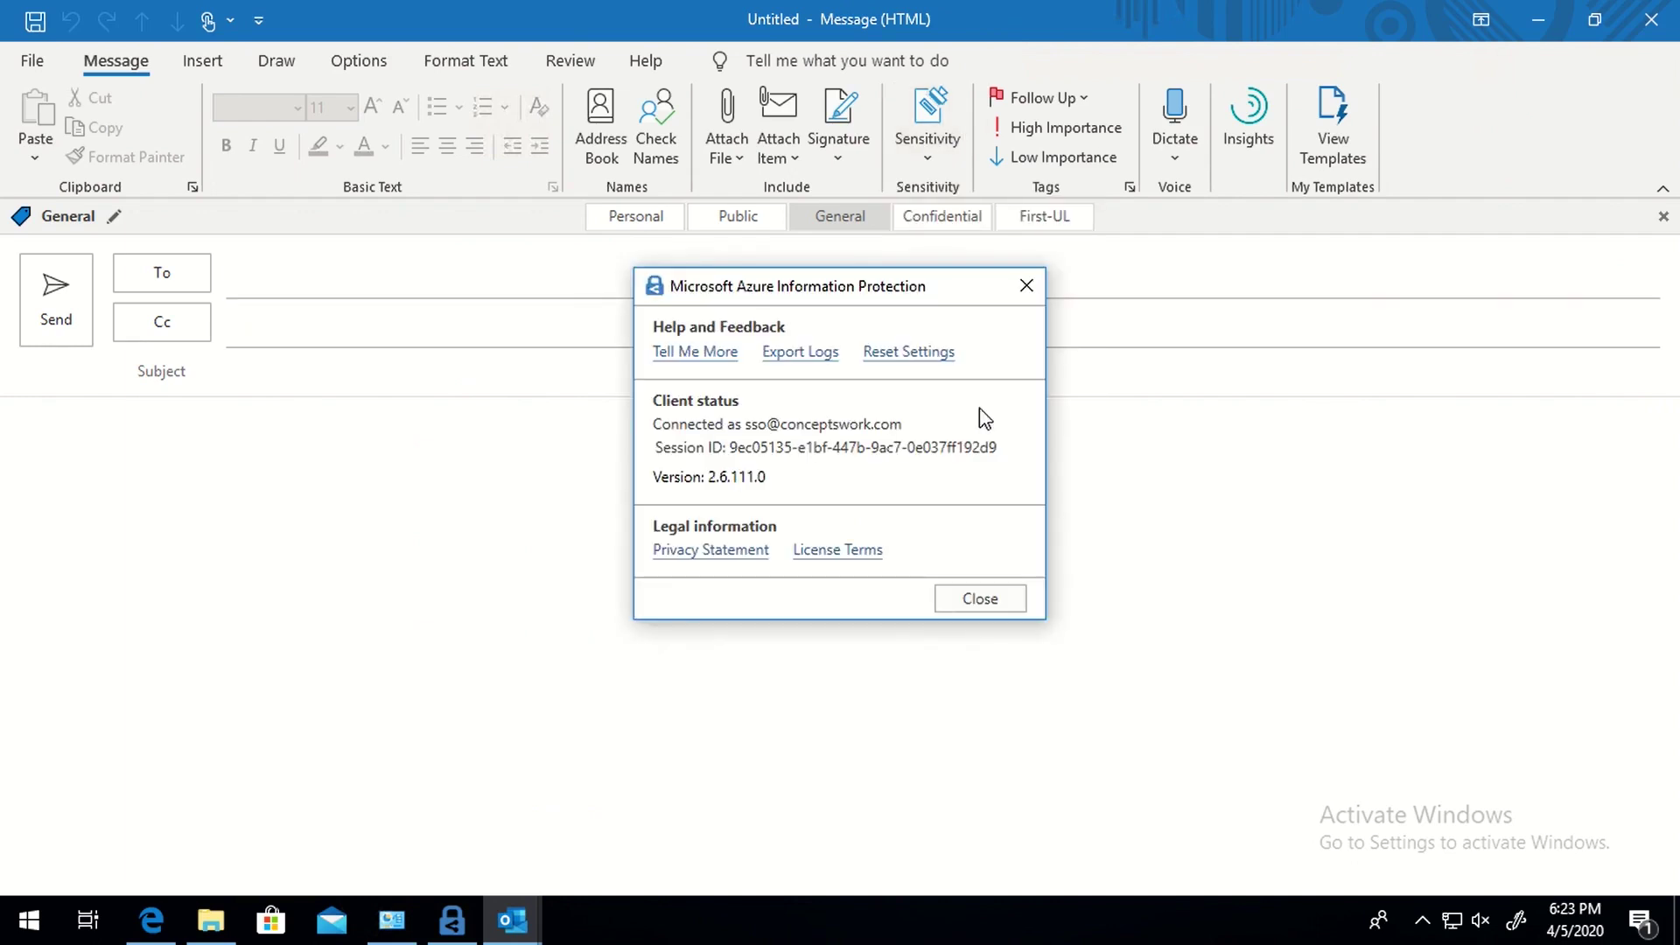
pyautogui.click(800, 354)
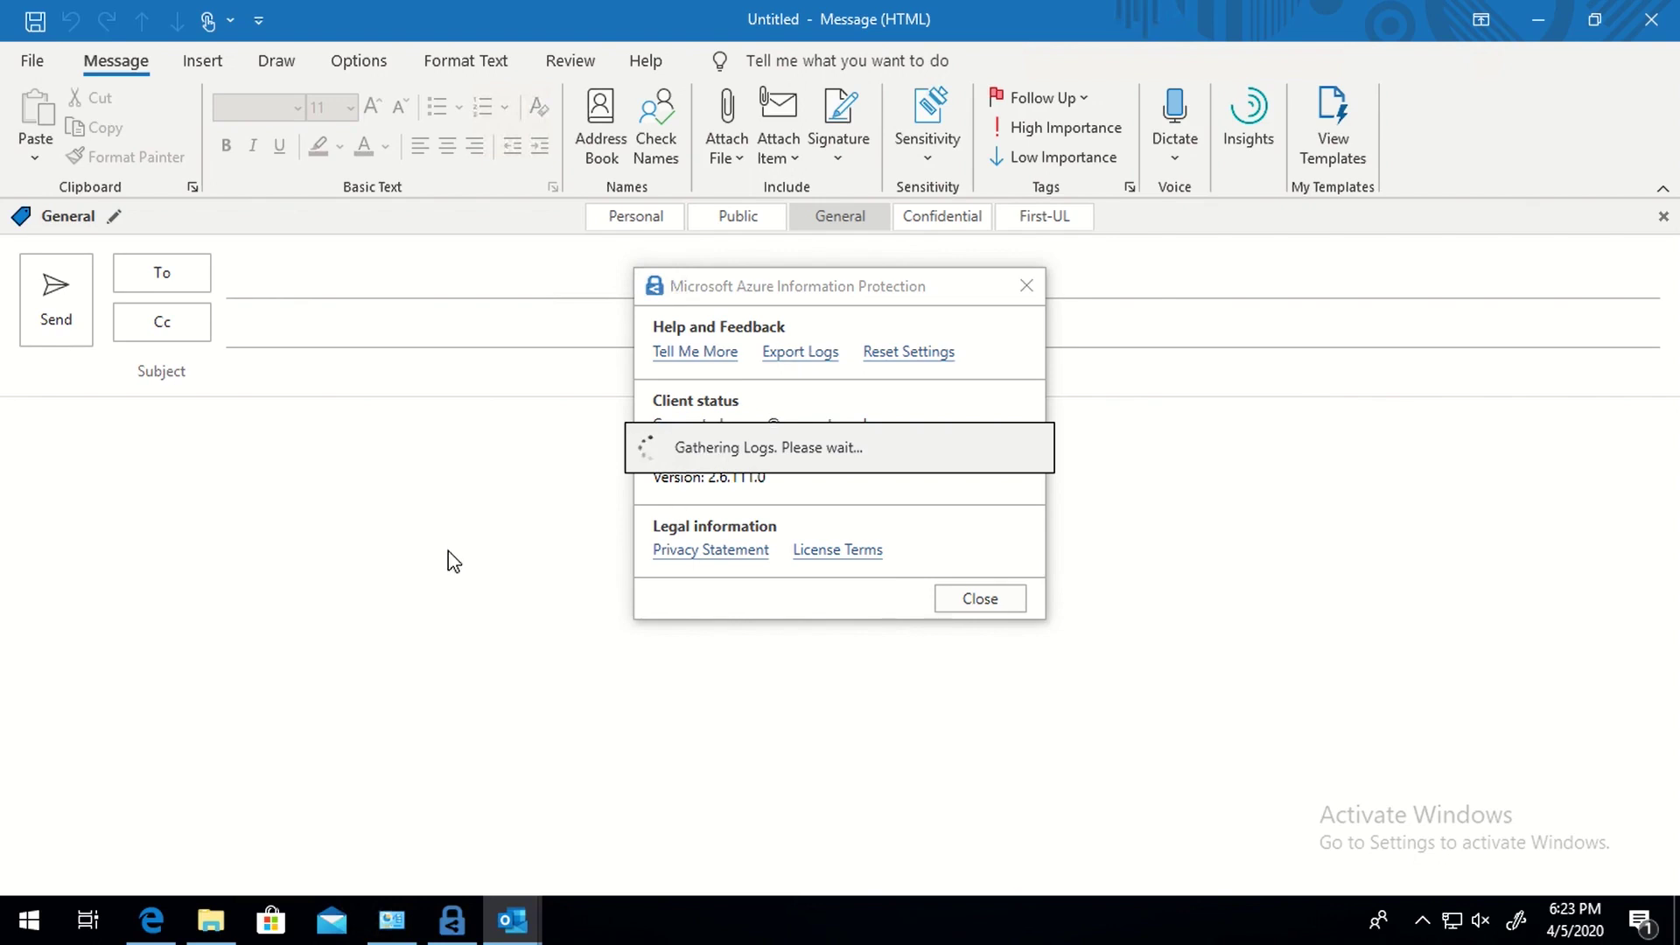
# Open the %appdata% location in File Explorer and browse to the AppData\Local\Microsoft\MSIP folder
pyautogui.press('super+r')
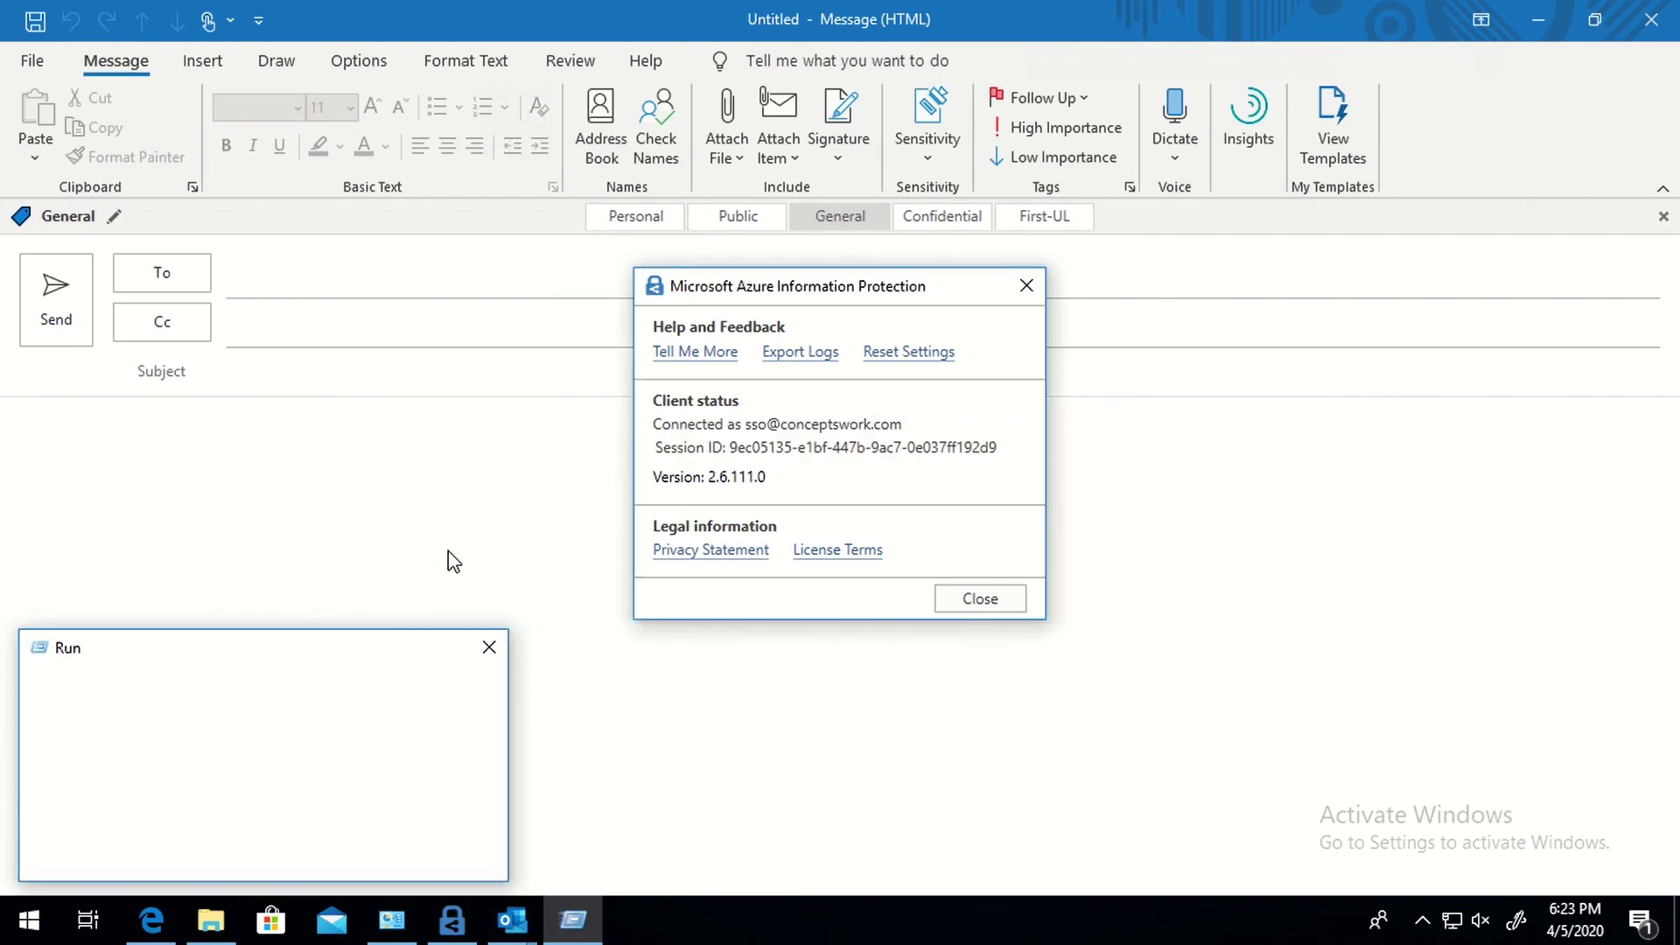
pyautogui.write('%appdat')
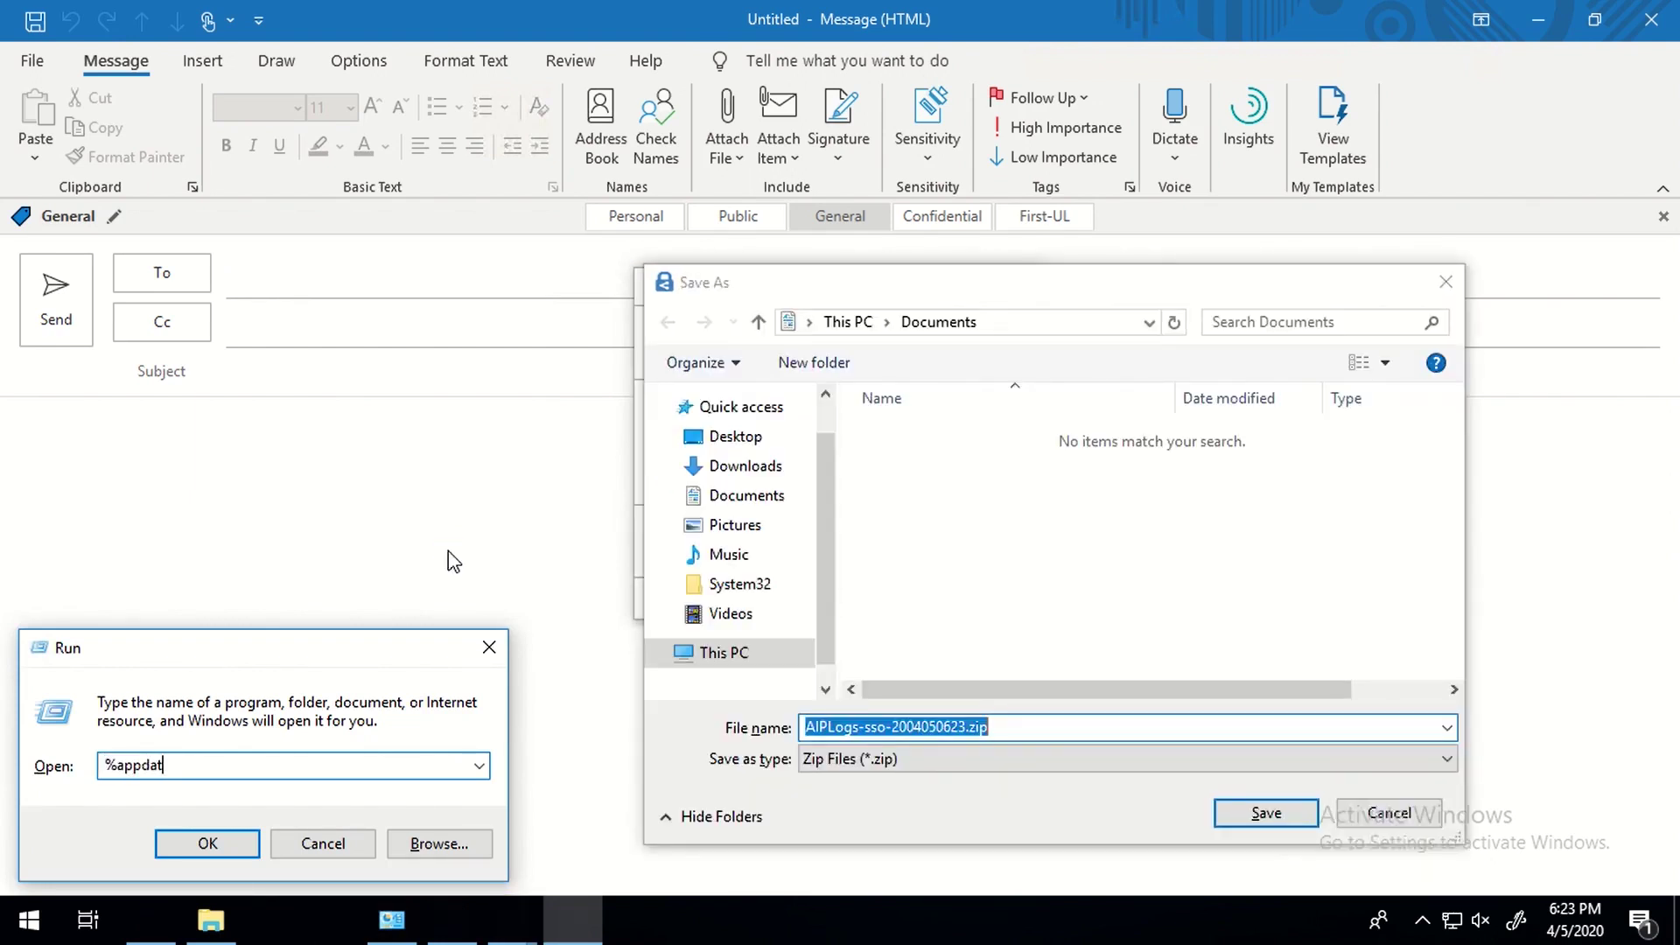
pyautogui.write('a%')
pyautogui.press('Return')
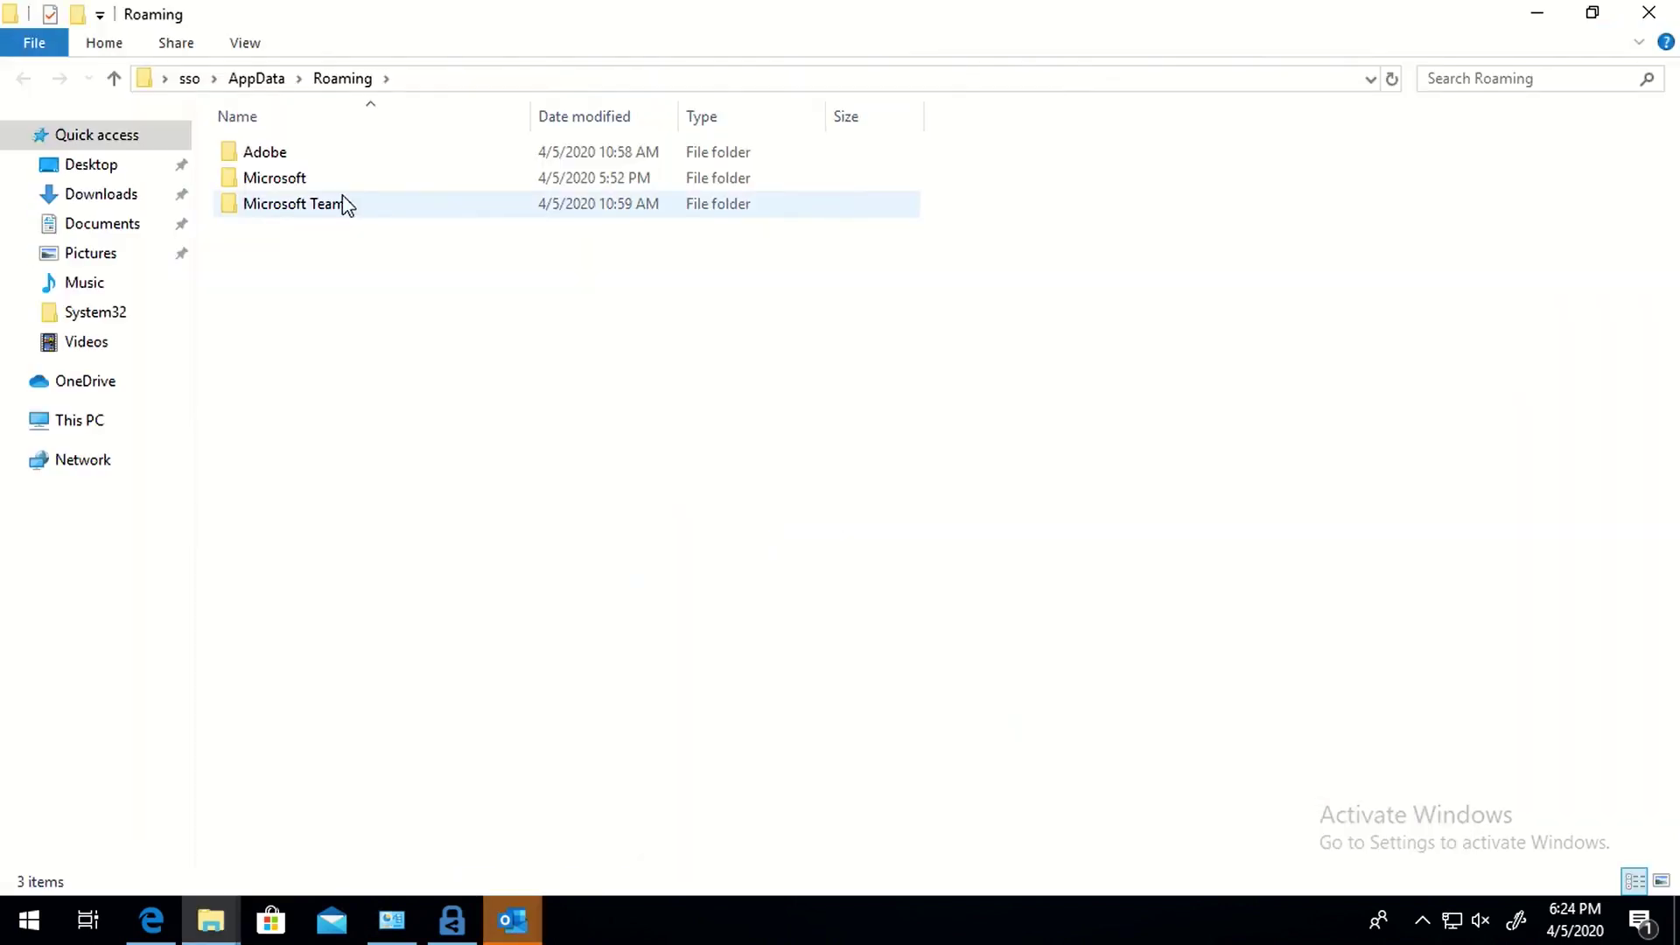
pyautogui.click(278, 80)
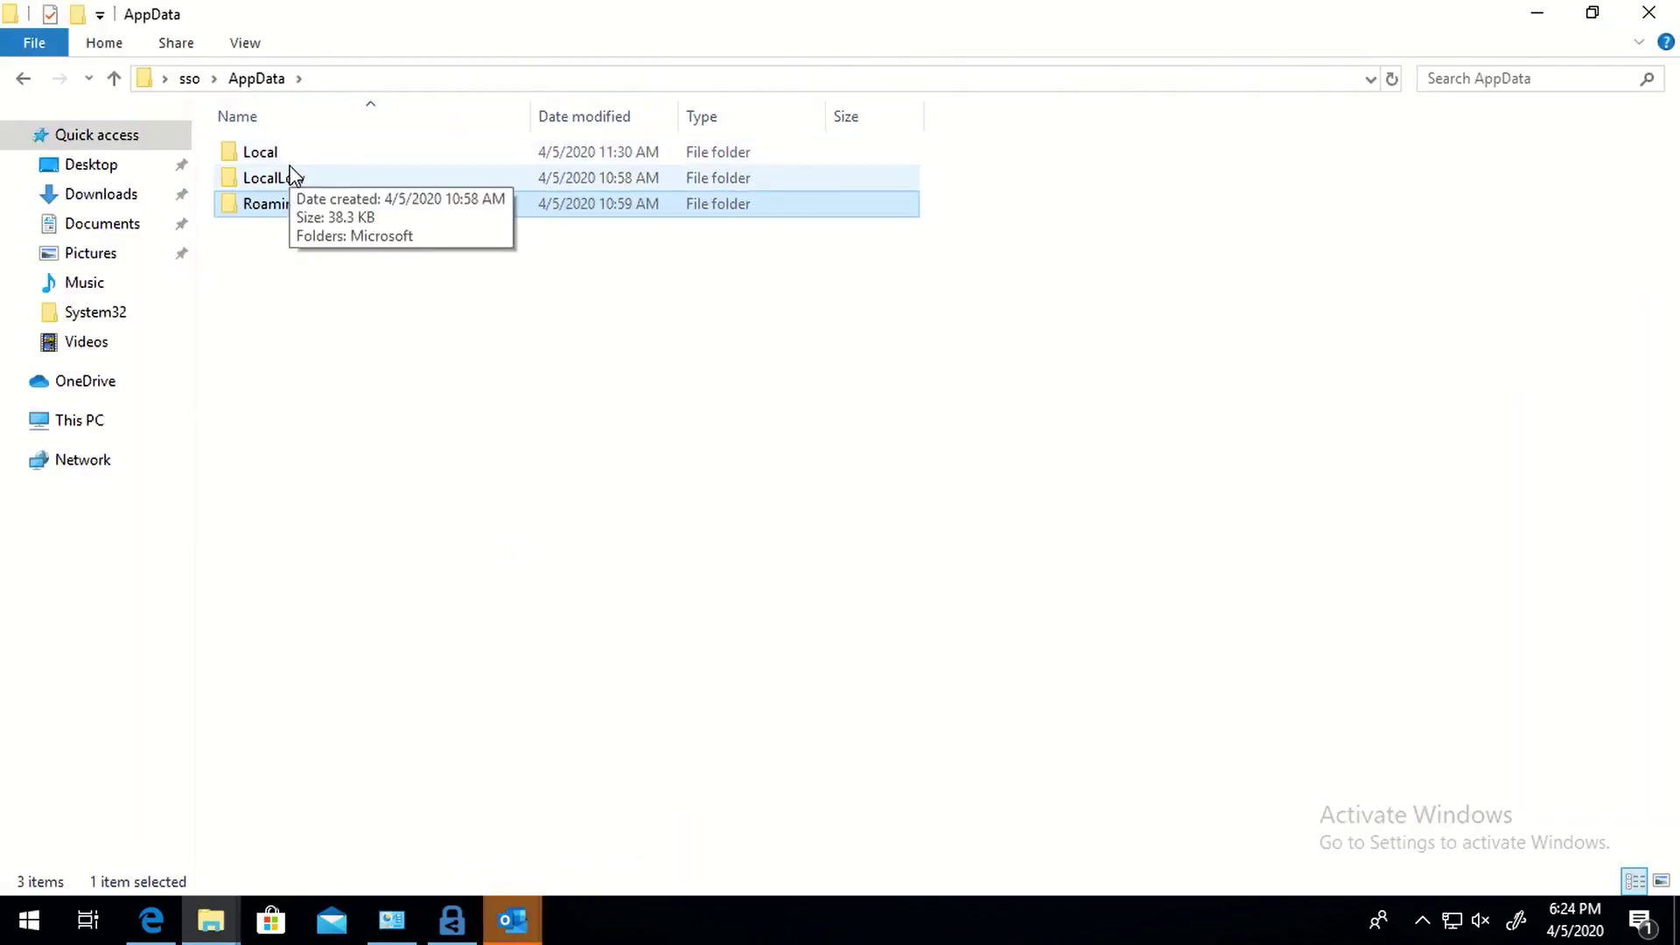
pyautogui.doubleClick(279, 155)
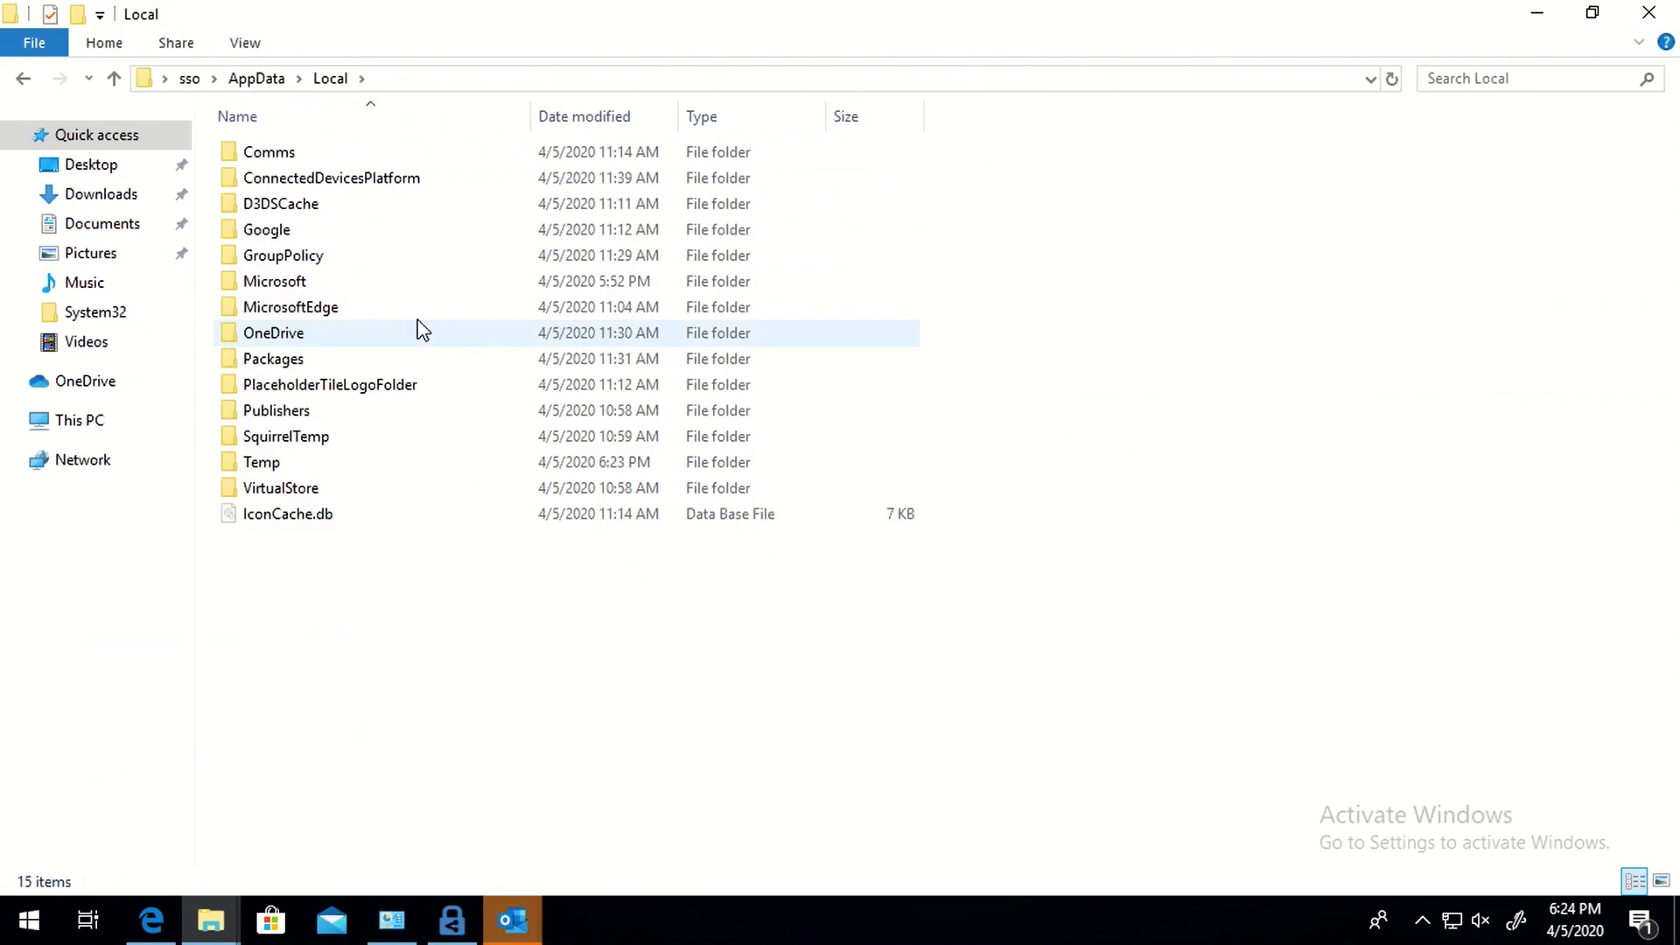
pyautogui.doubleClick(337, 284)
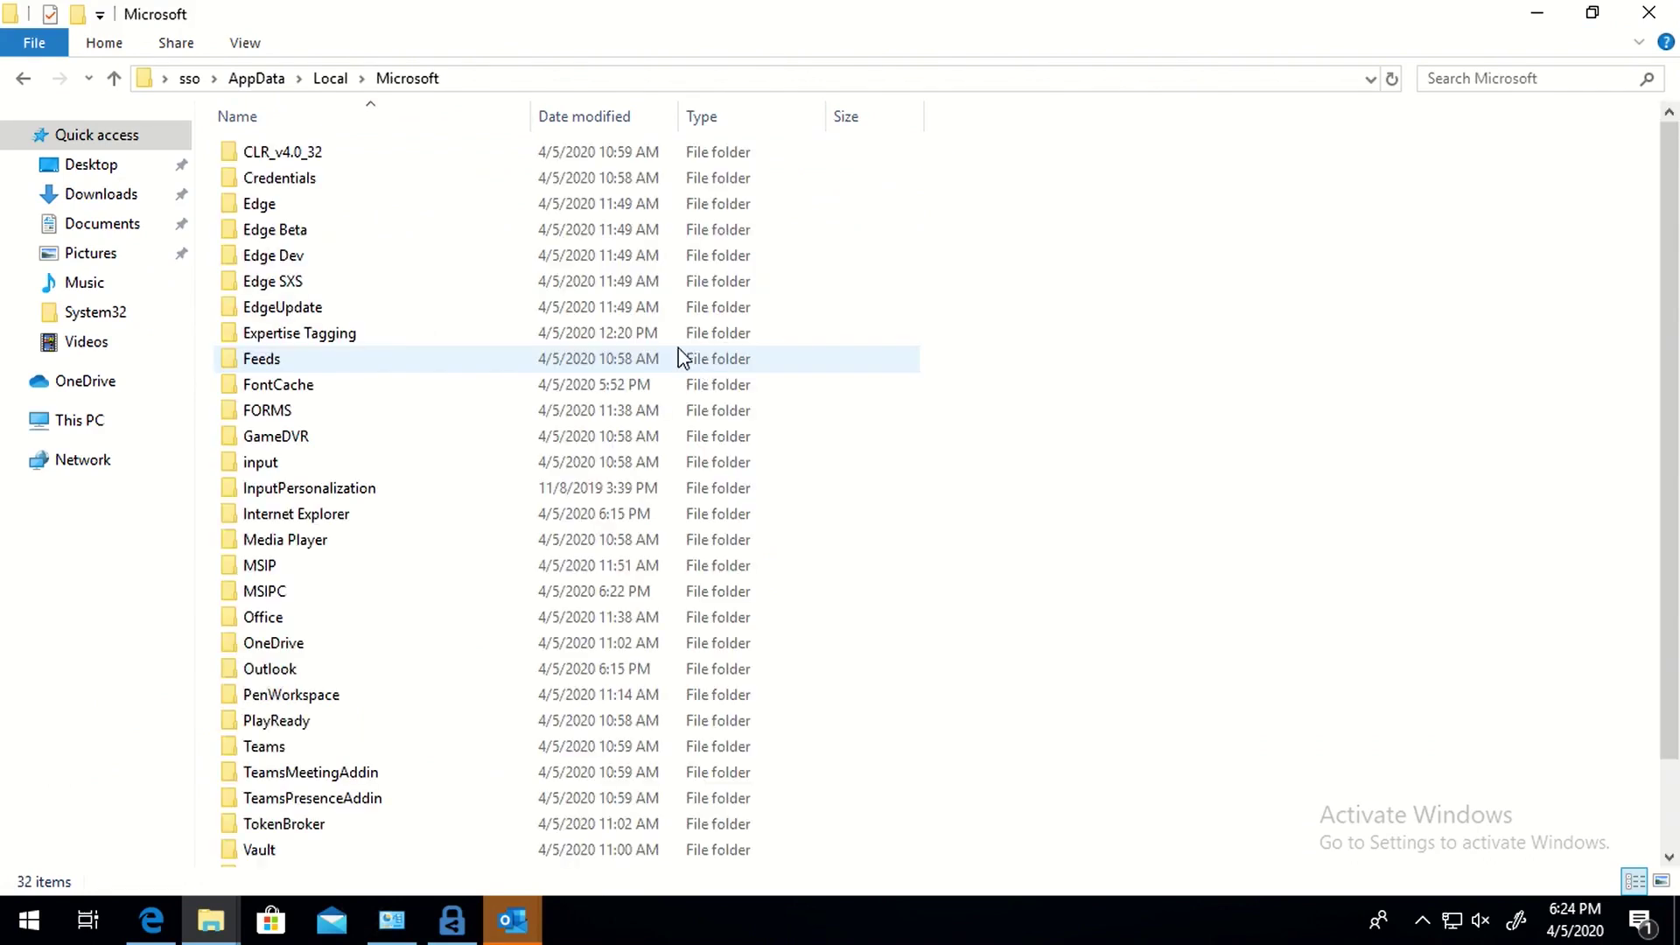
pyautogui.doubleClick(333, 575)
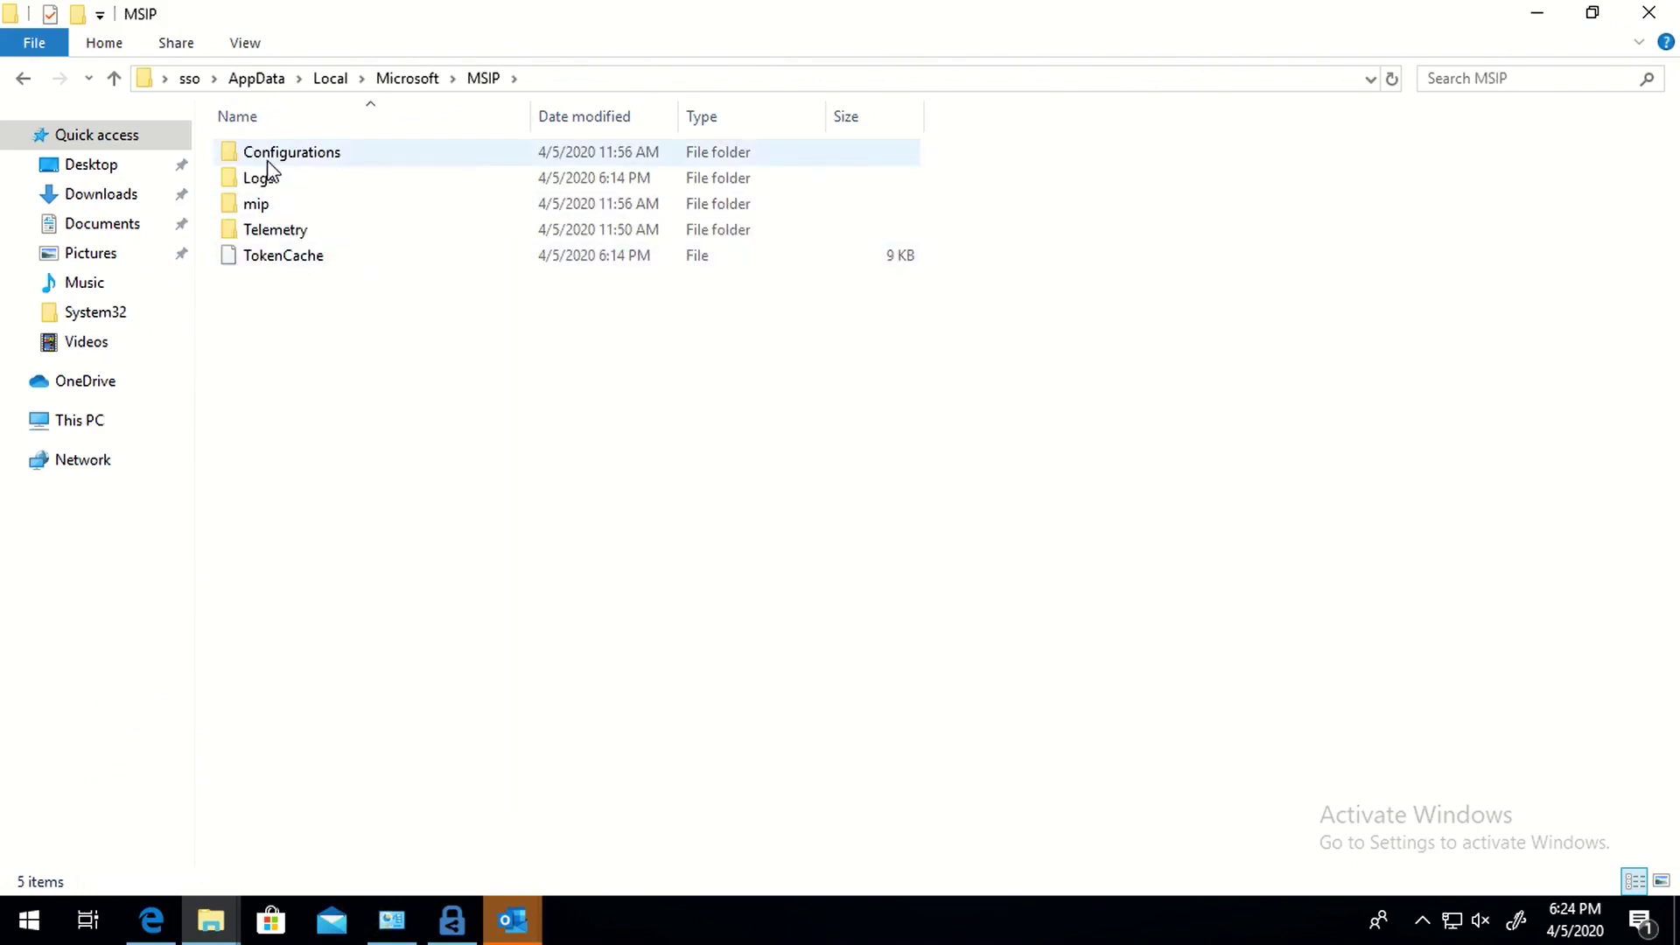
# Open the MSIPOutlookAddin.iplog file from the MSIP Logs folder to examine its entries
pyautogui.click(273, 181)
pyautogui.doubleClick(274, 184)
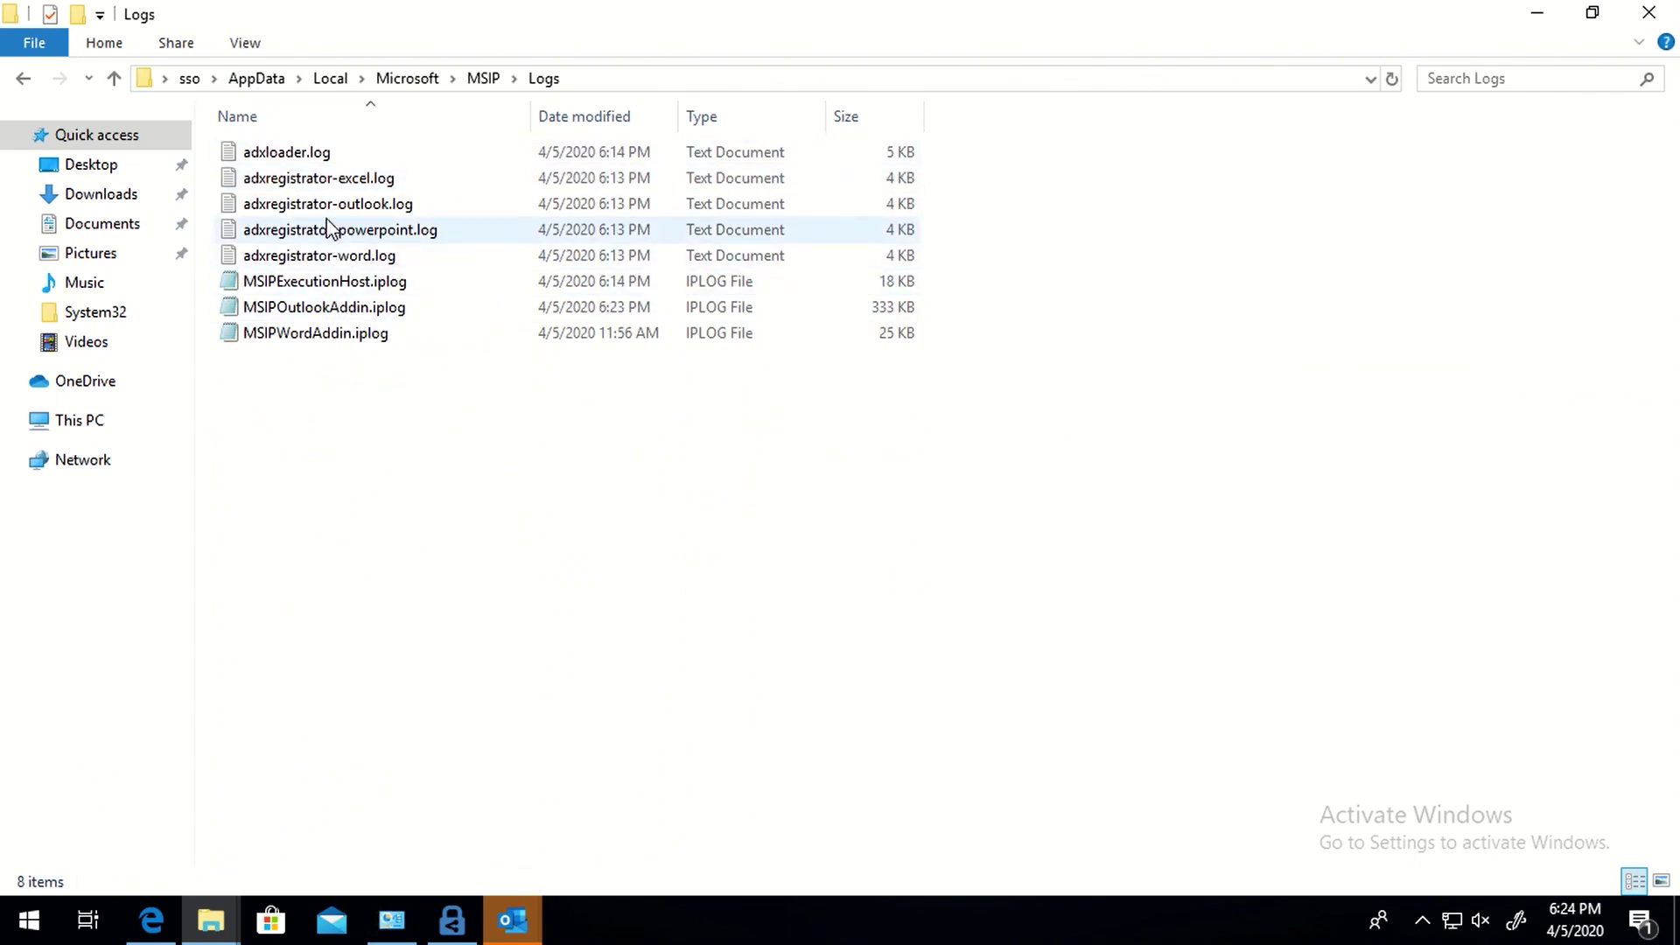
pyautogui.doubleClick(352, 312)
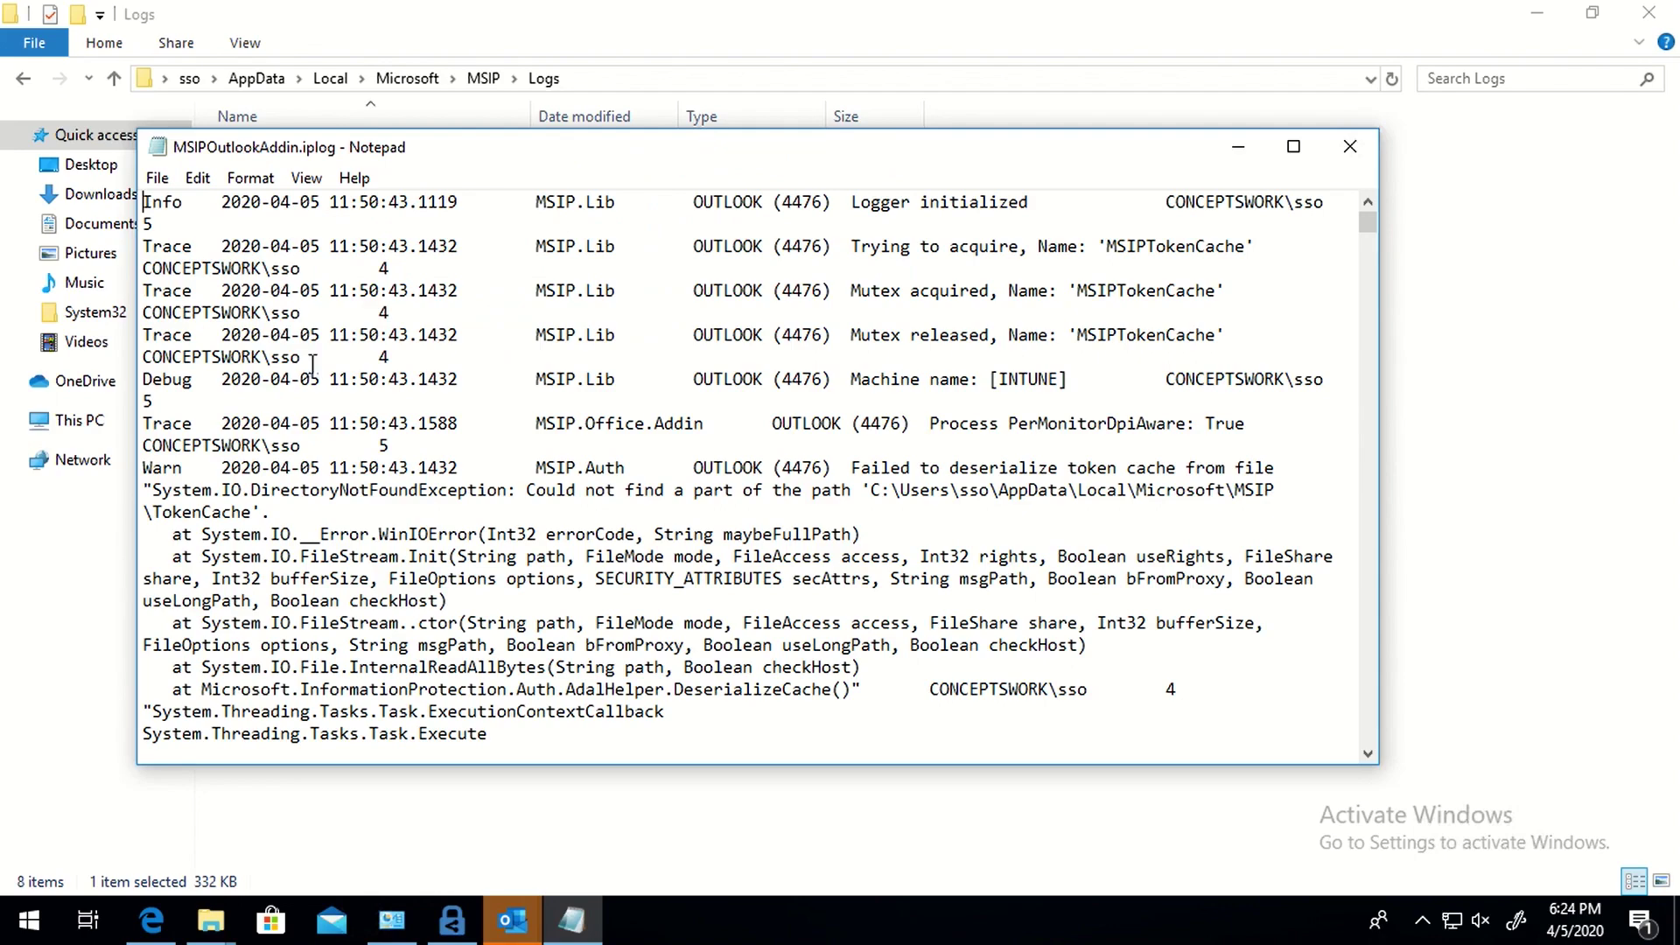
# Maximize the MSIPOutlookAddin.iplog window and examine further log entries
pyautogui.click(1294, 146)
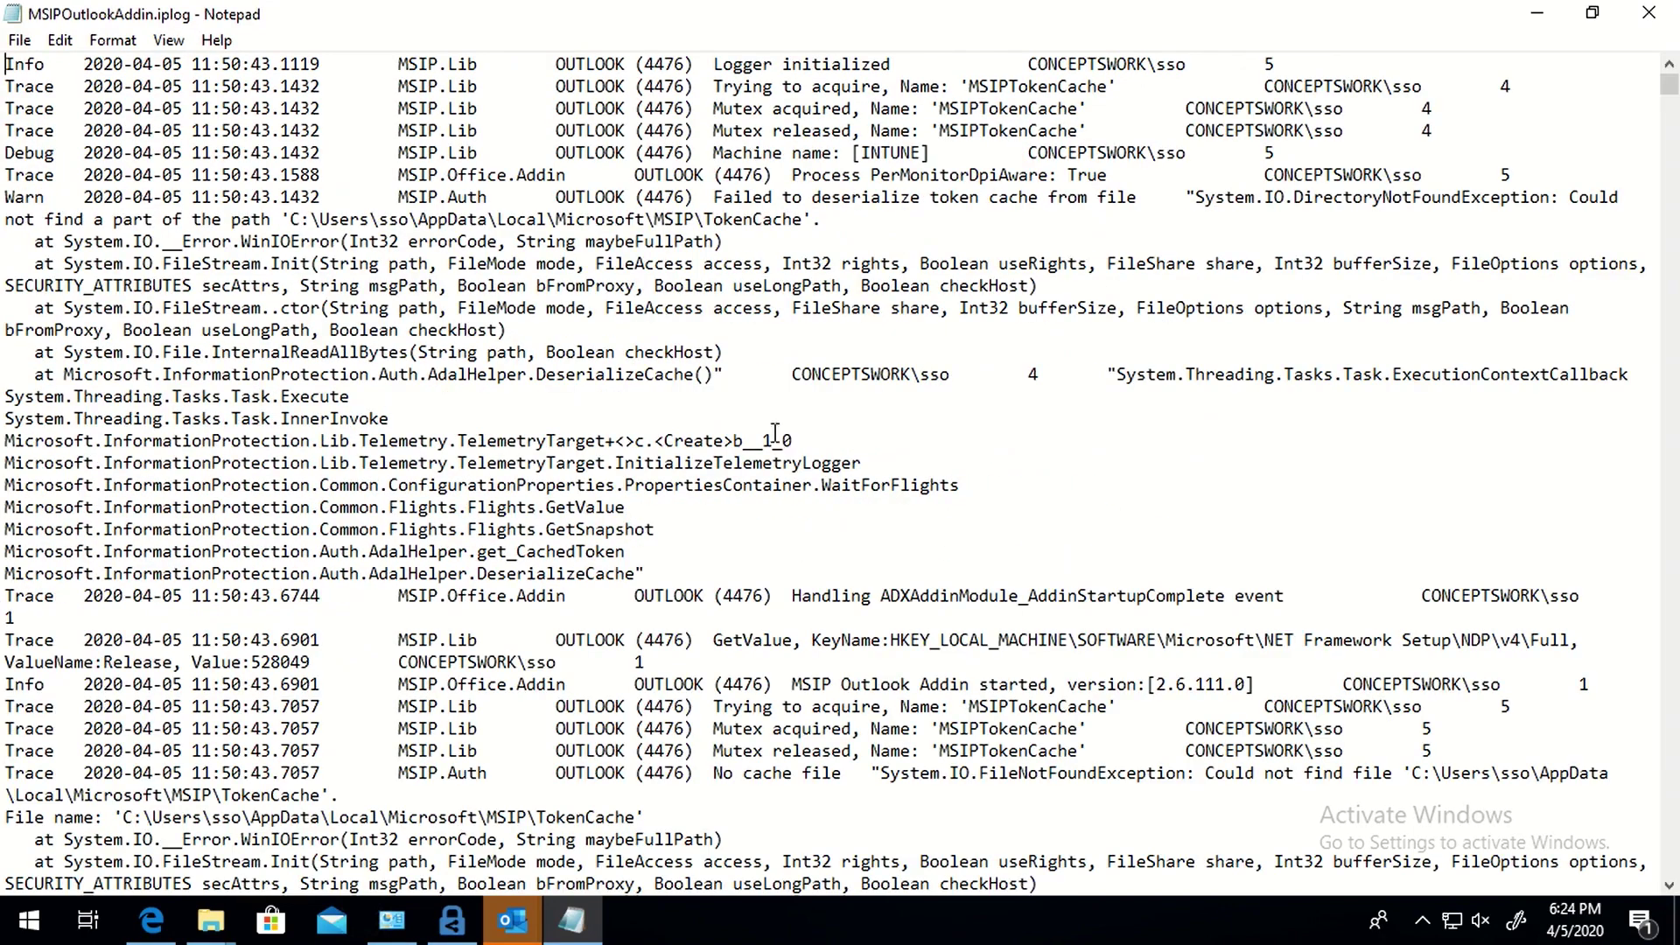
pyautogui.scroll(-17, 1065, 547)
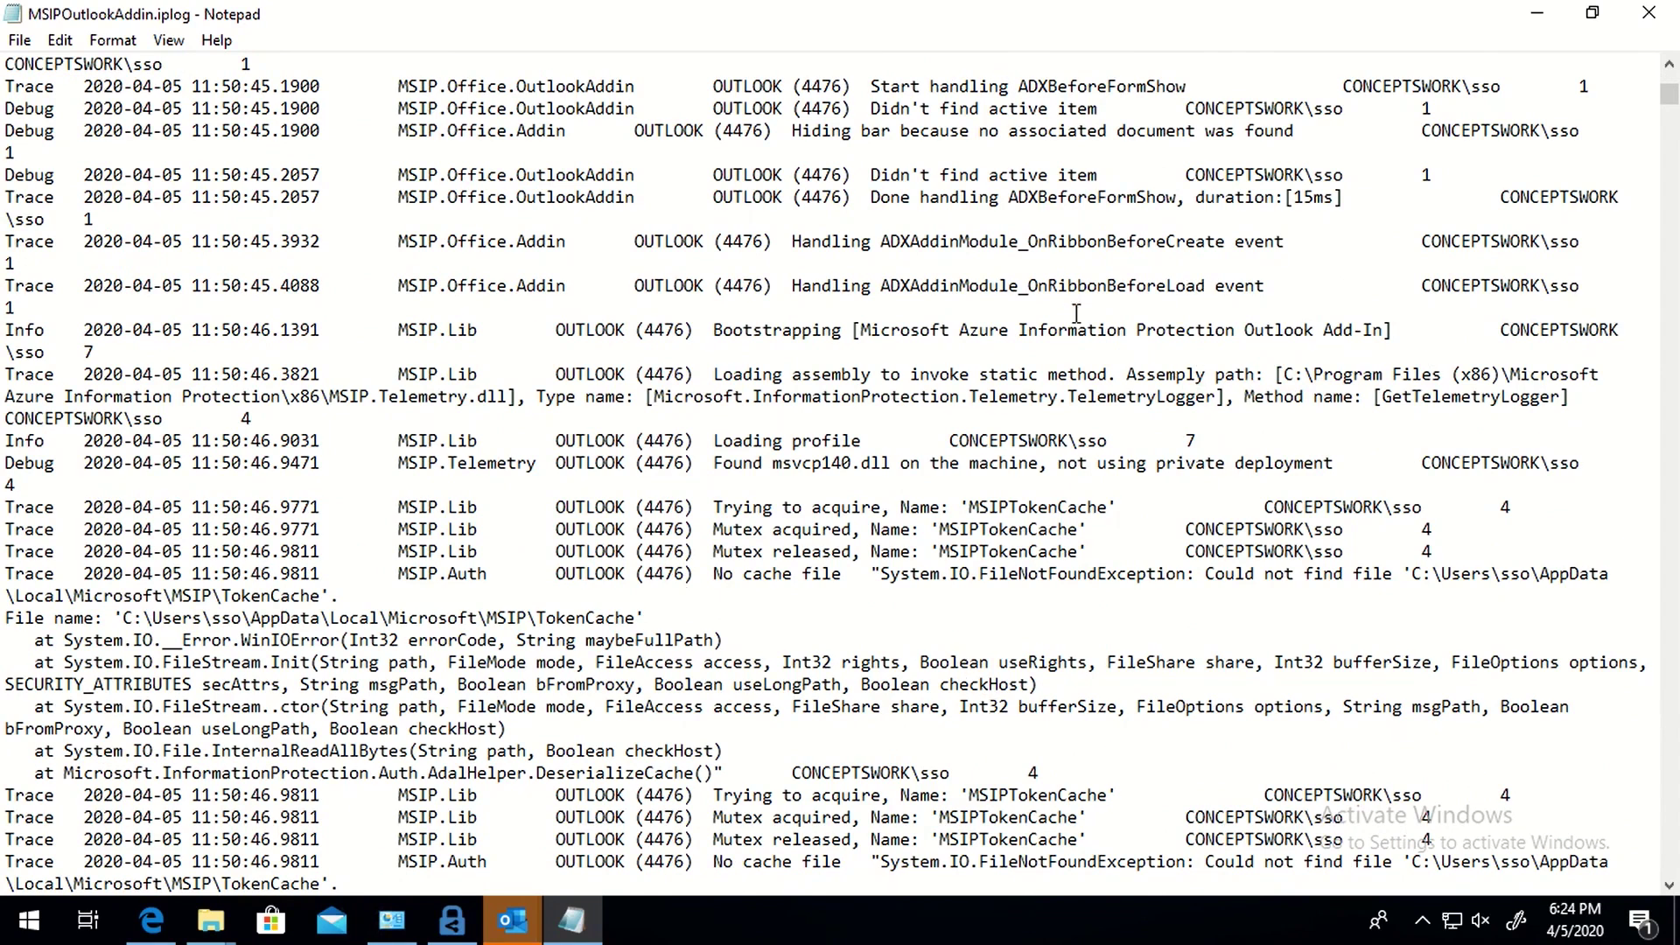
# Return to the untitled email in Outlook, cancel the pending log export and close the Azure Information Protection window
pyautogui.click(512, 920)
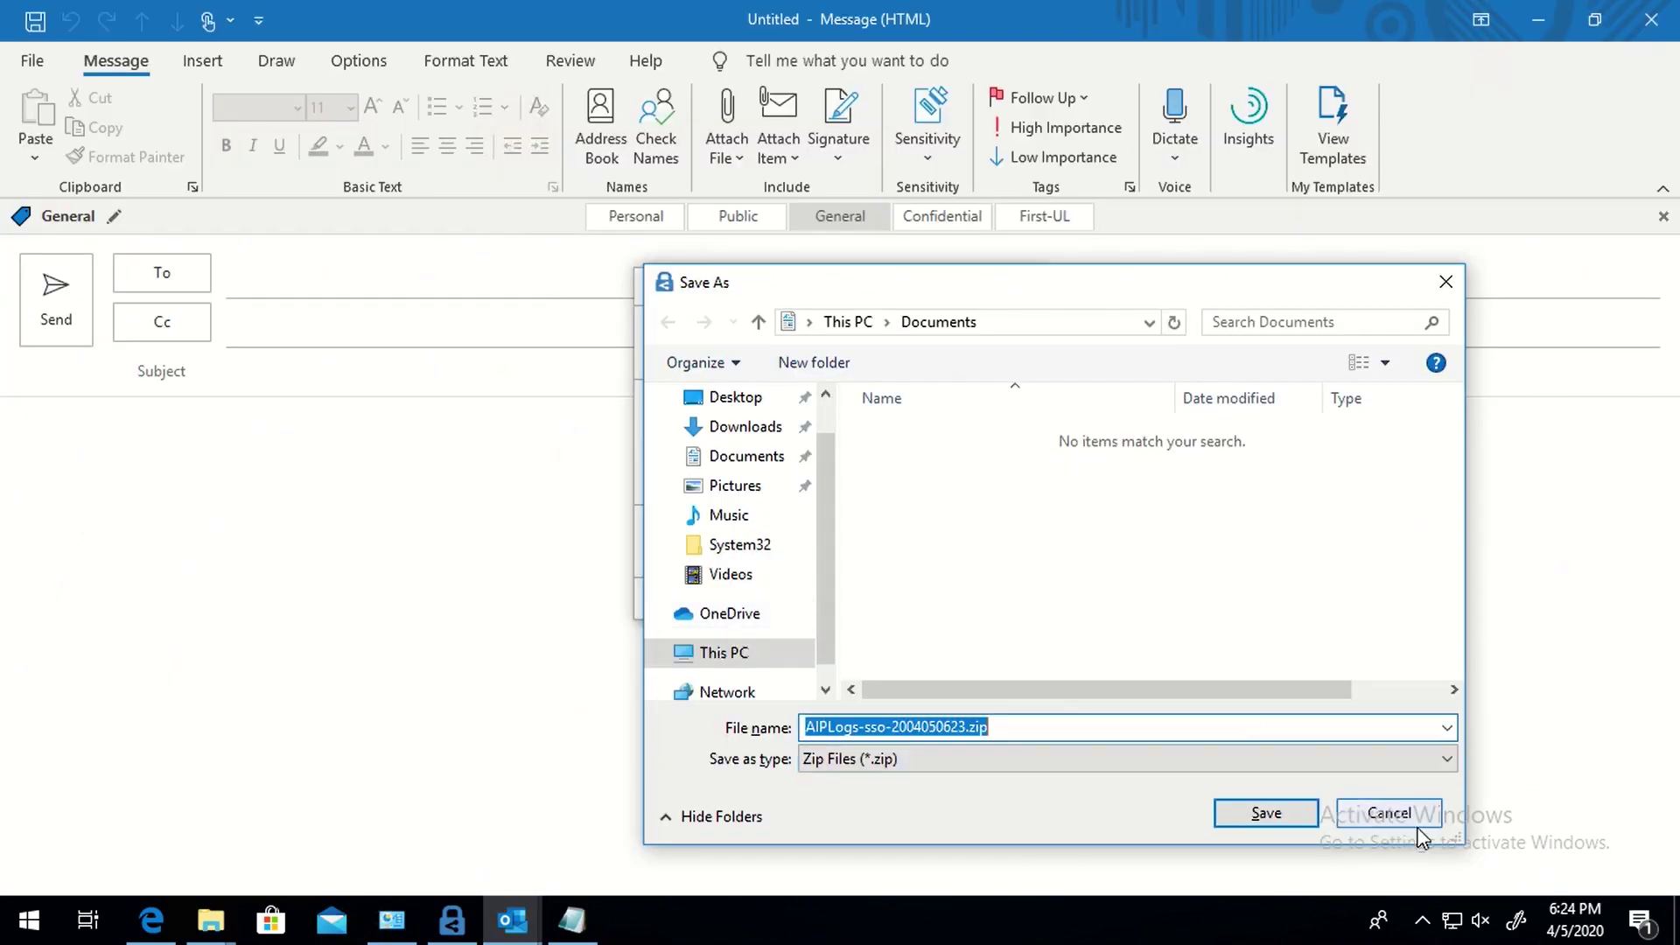
pyautogui.click(1411, 813)
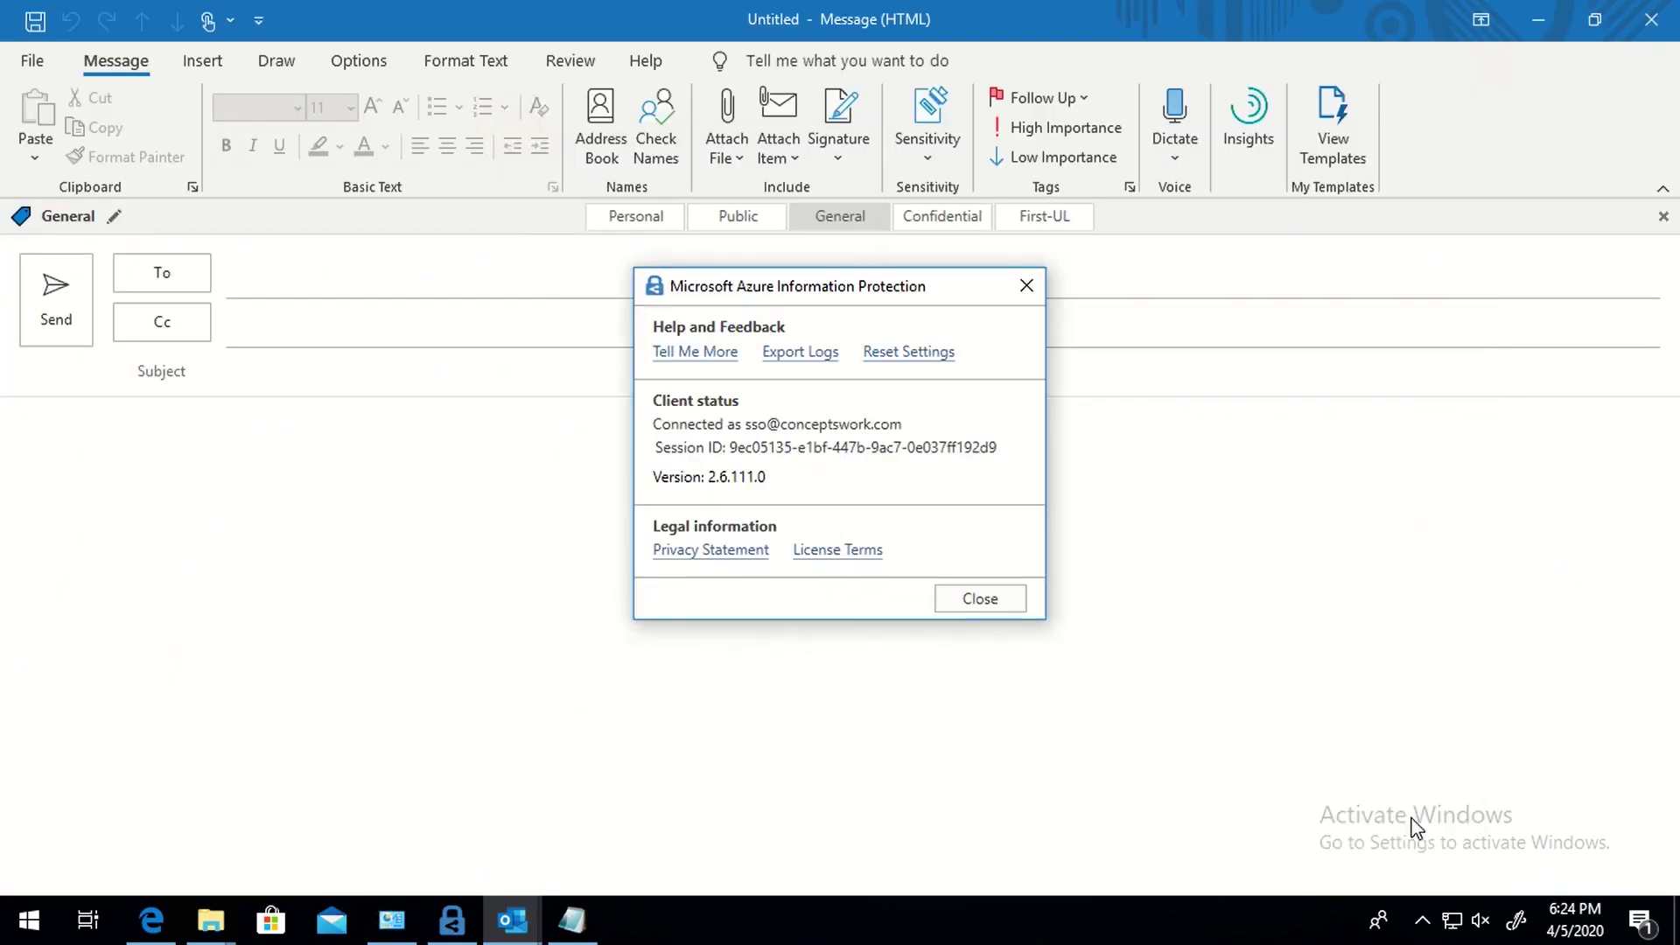
pyautogui.click(979, 598)
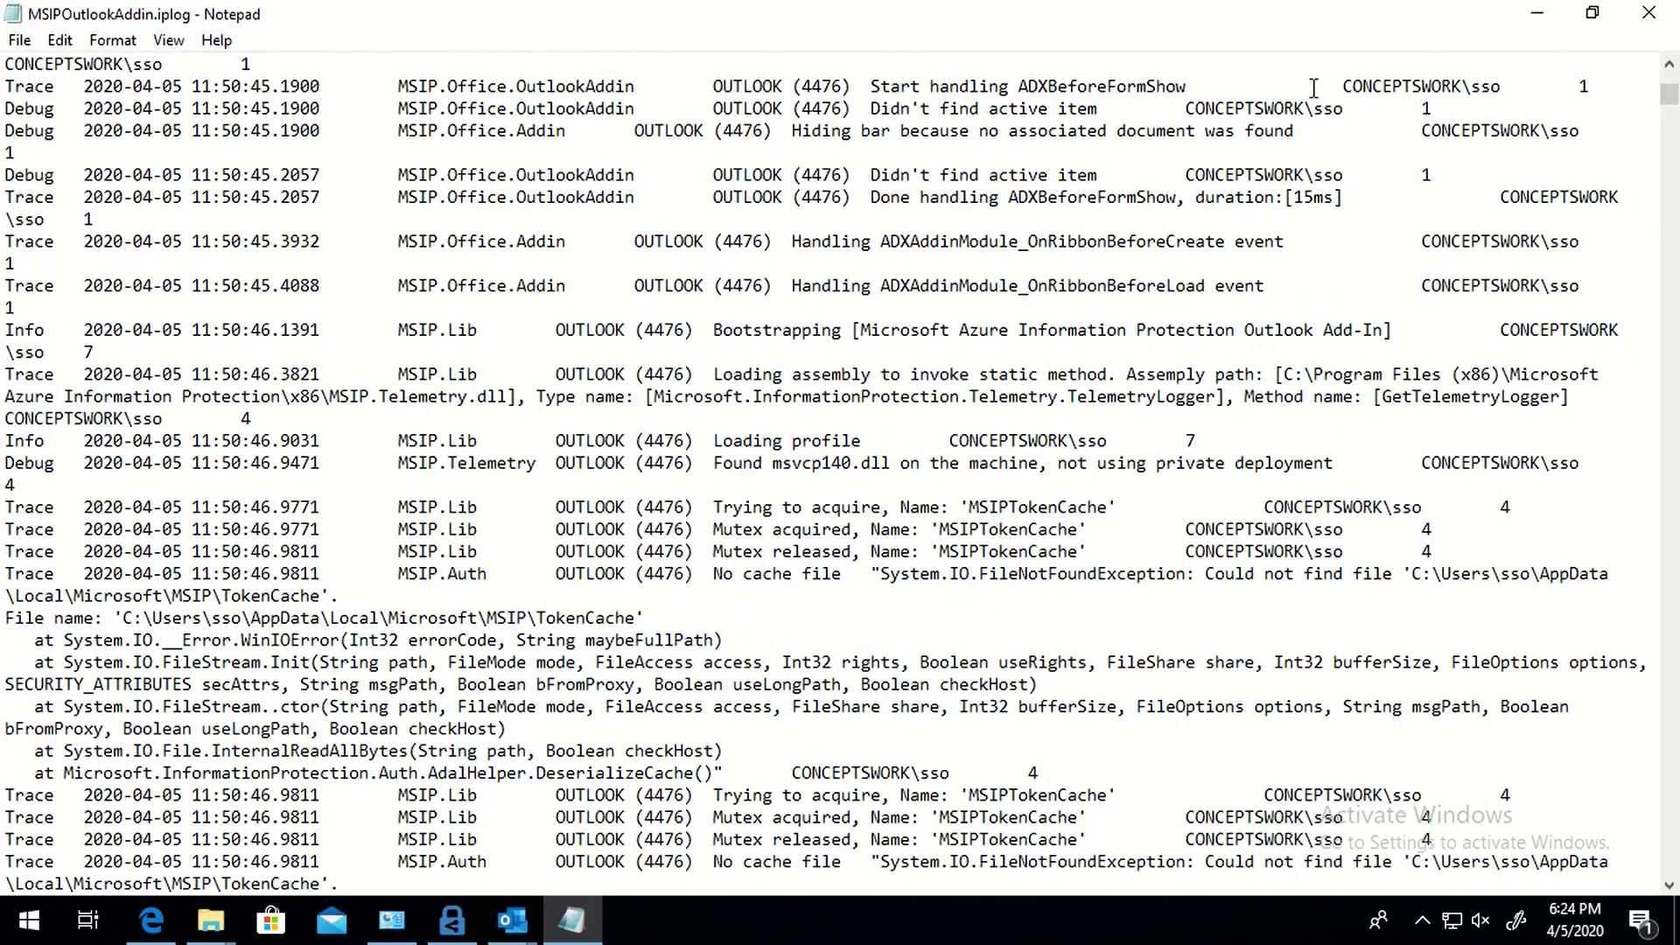
pyautogui.click(1538, 13)
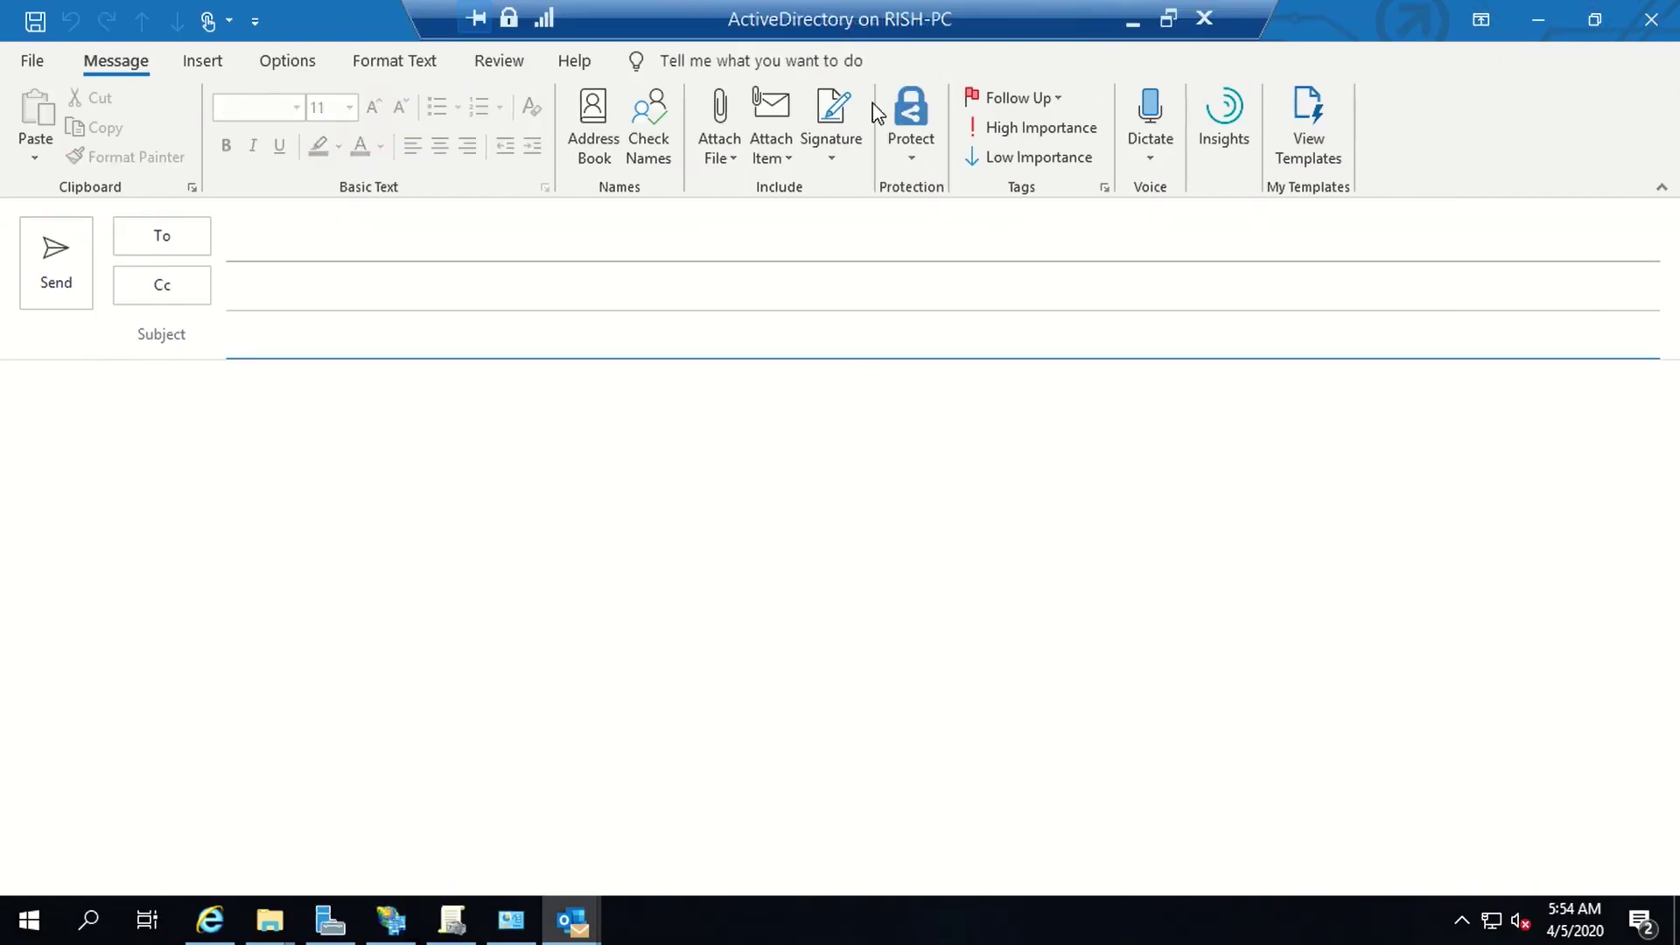
pyautogui.click(910, 141)
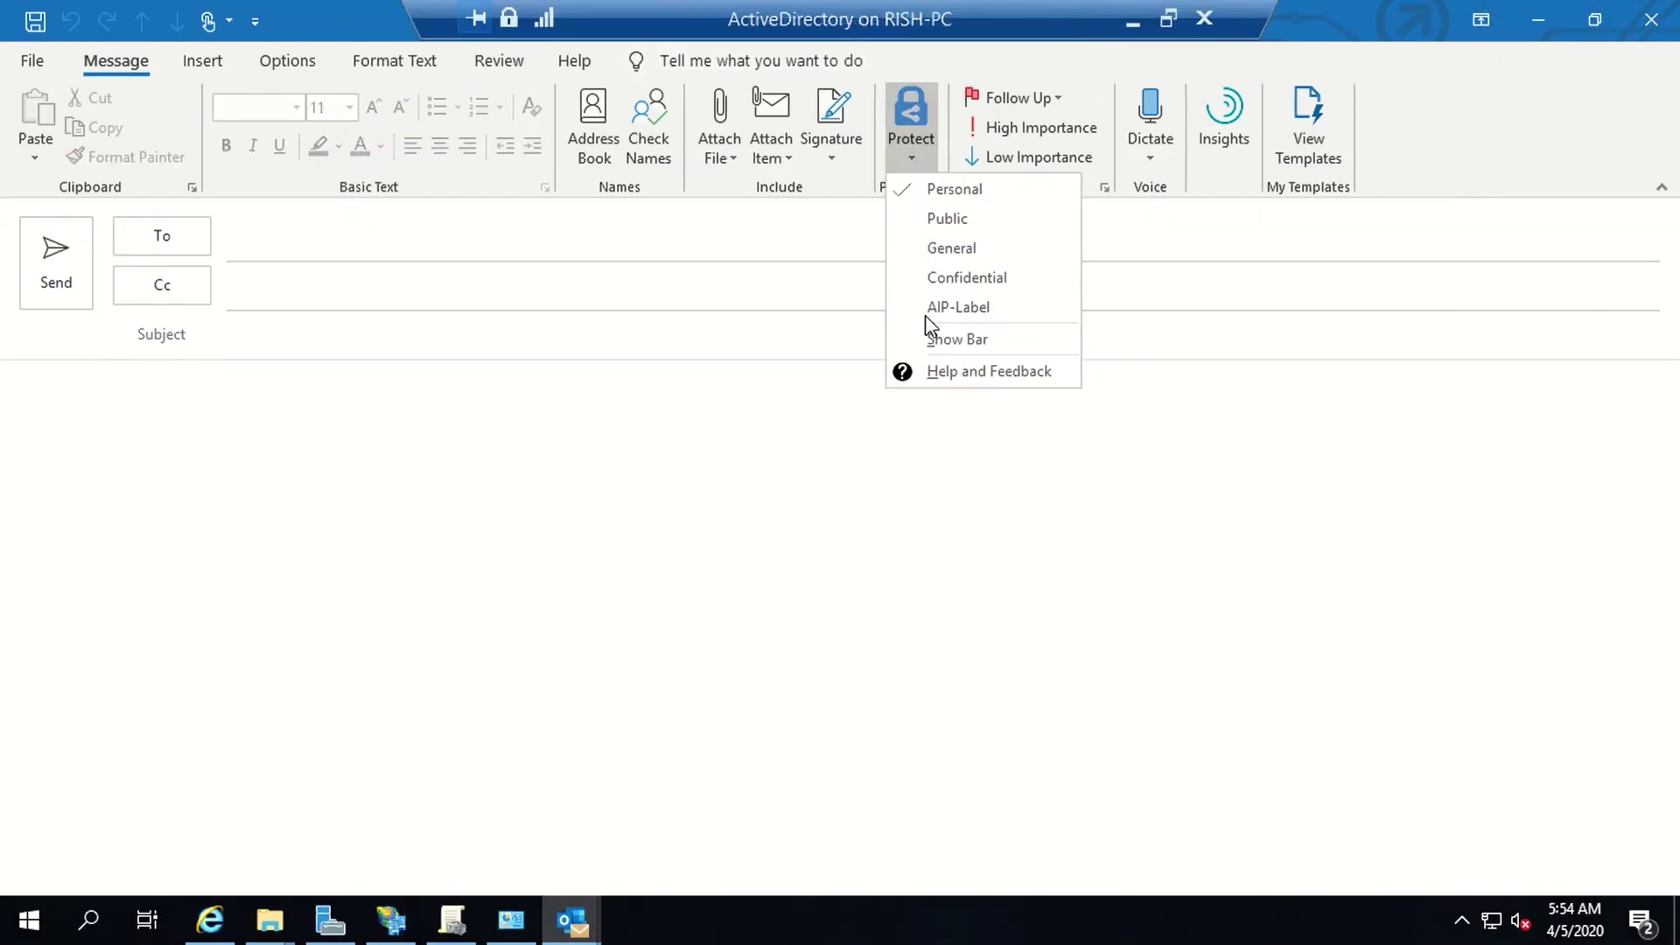
pyautogui.click(934, 379)
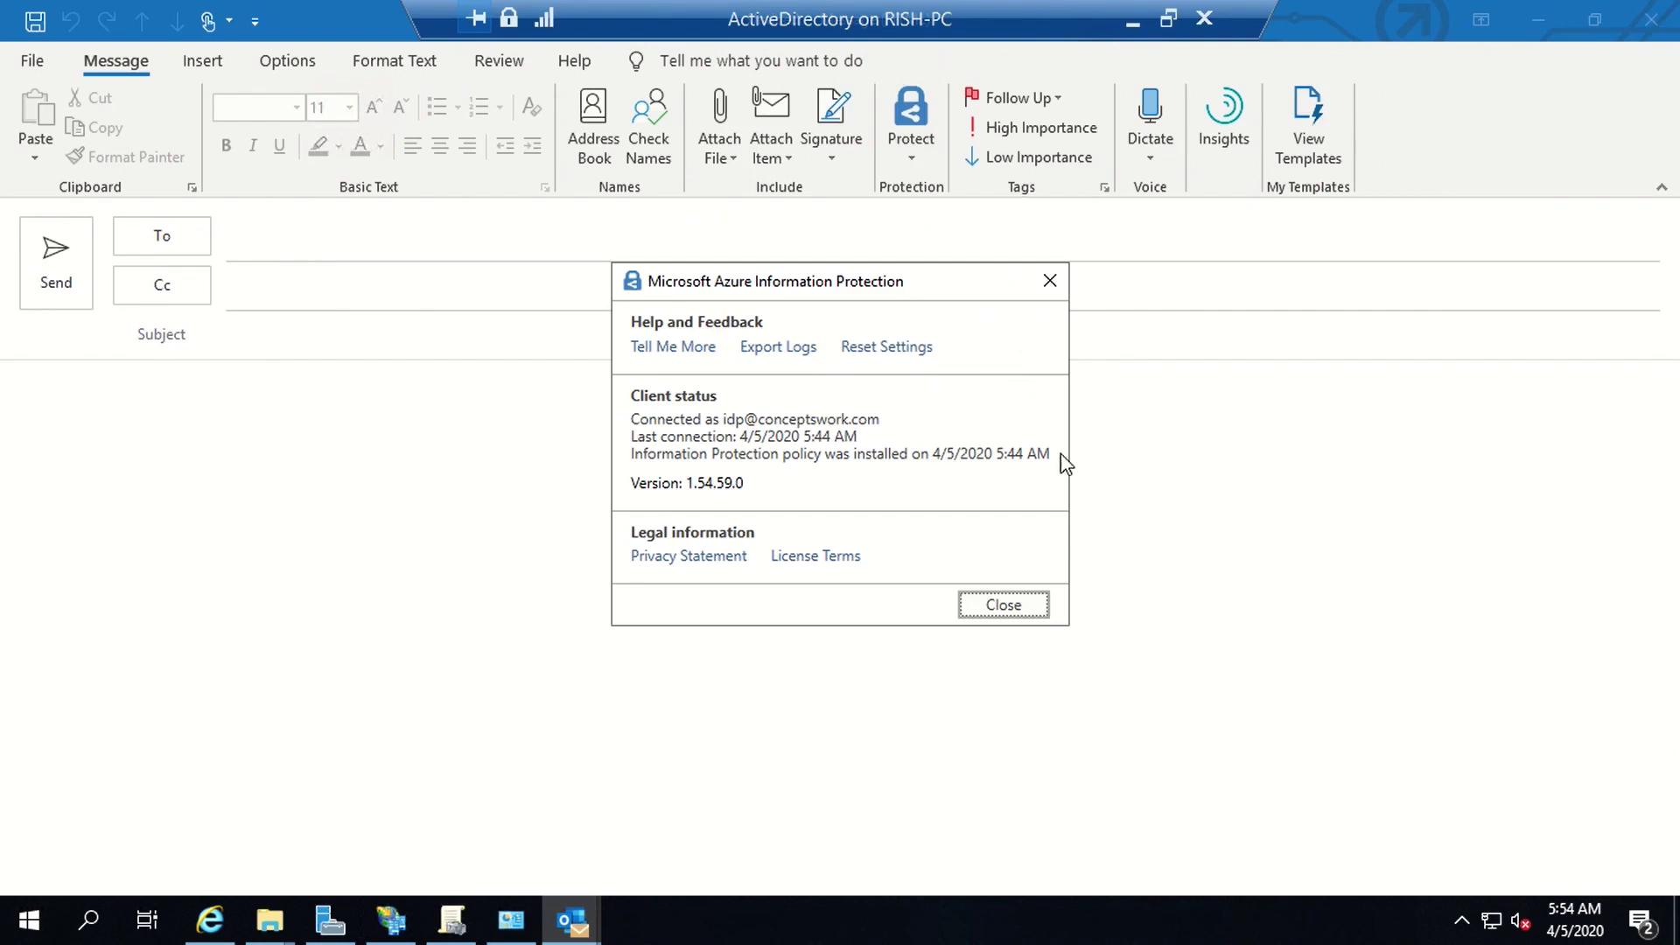
pyautogui.click(767, 350)
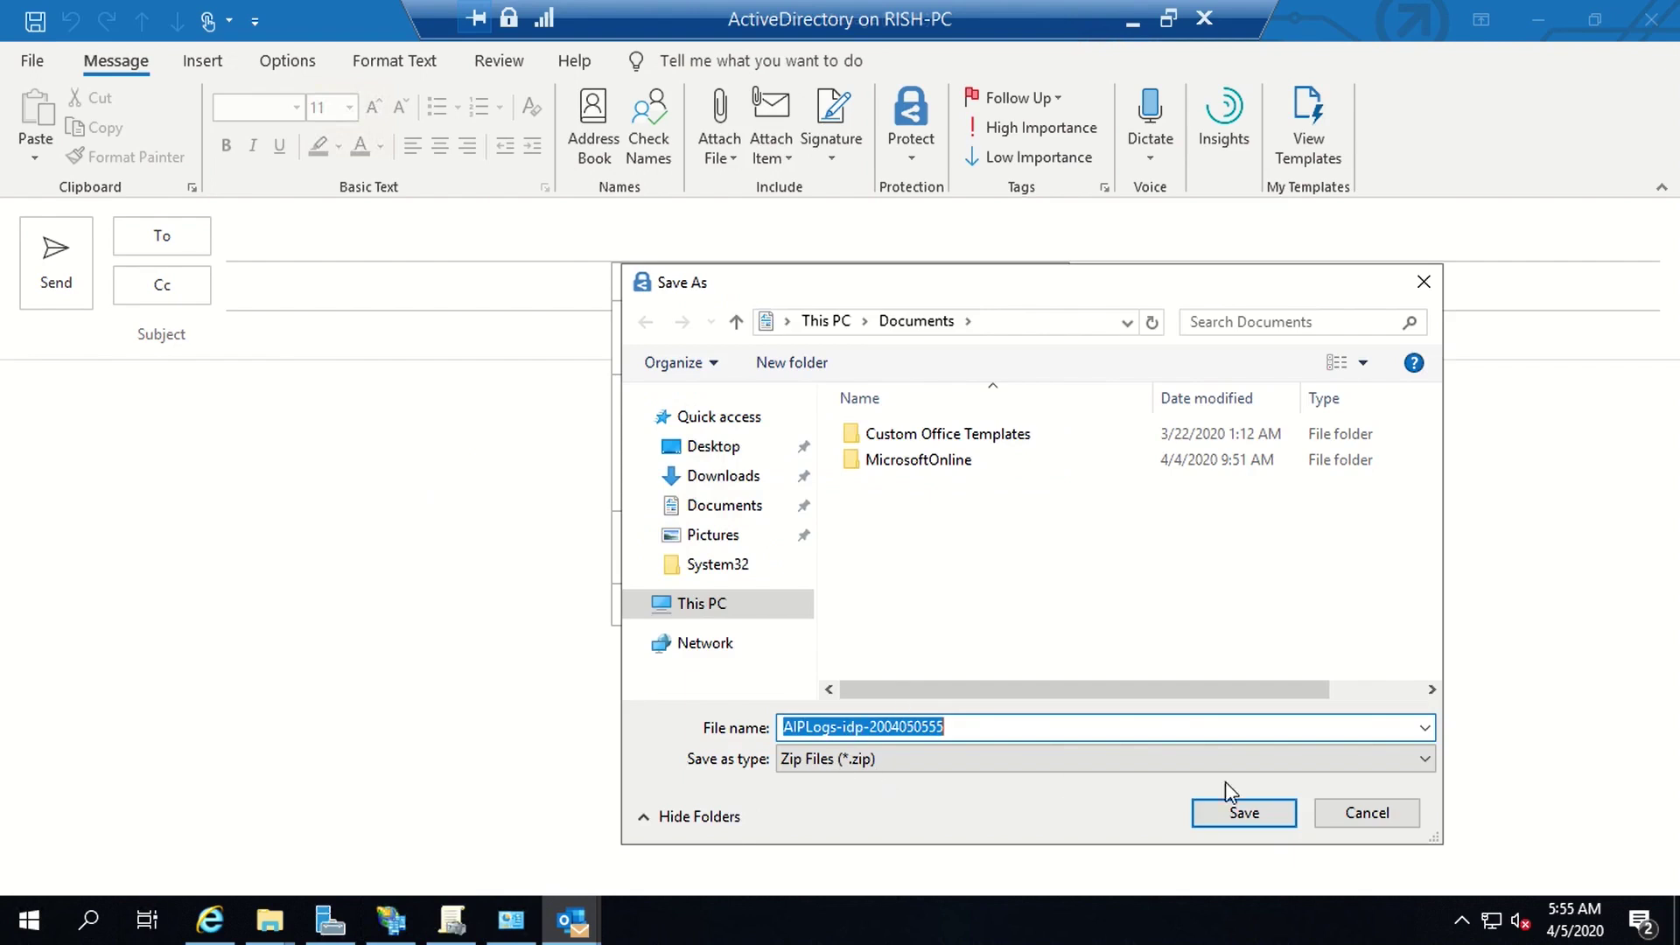
pyautogui.click(733, 451)
pyautogui.click(1225, 812)
pyautogui.click(1033, 602)
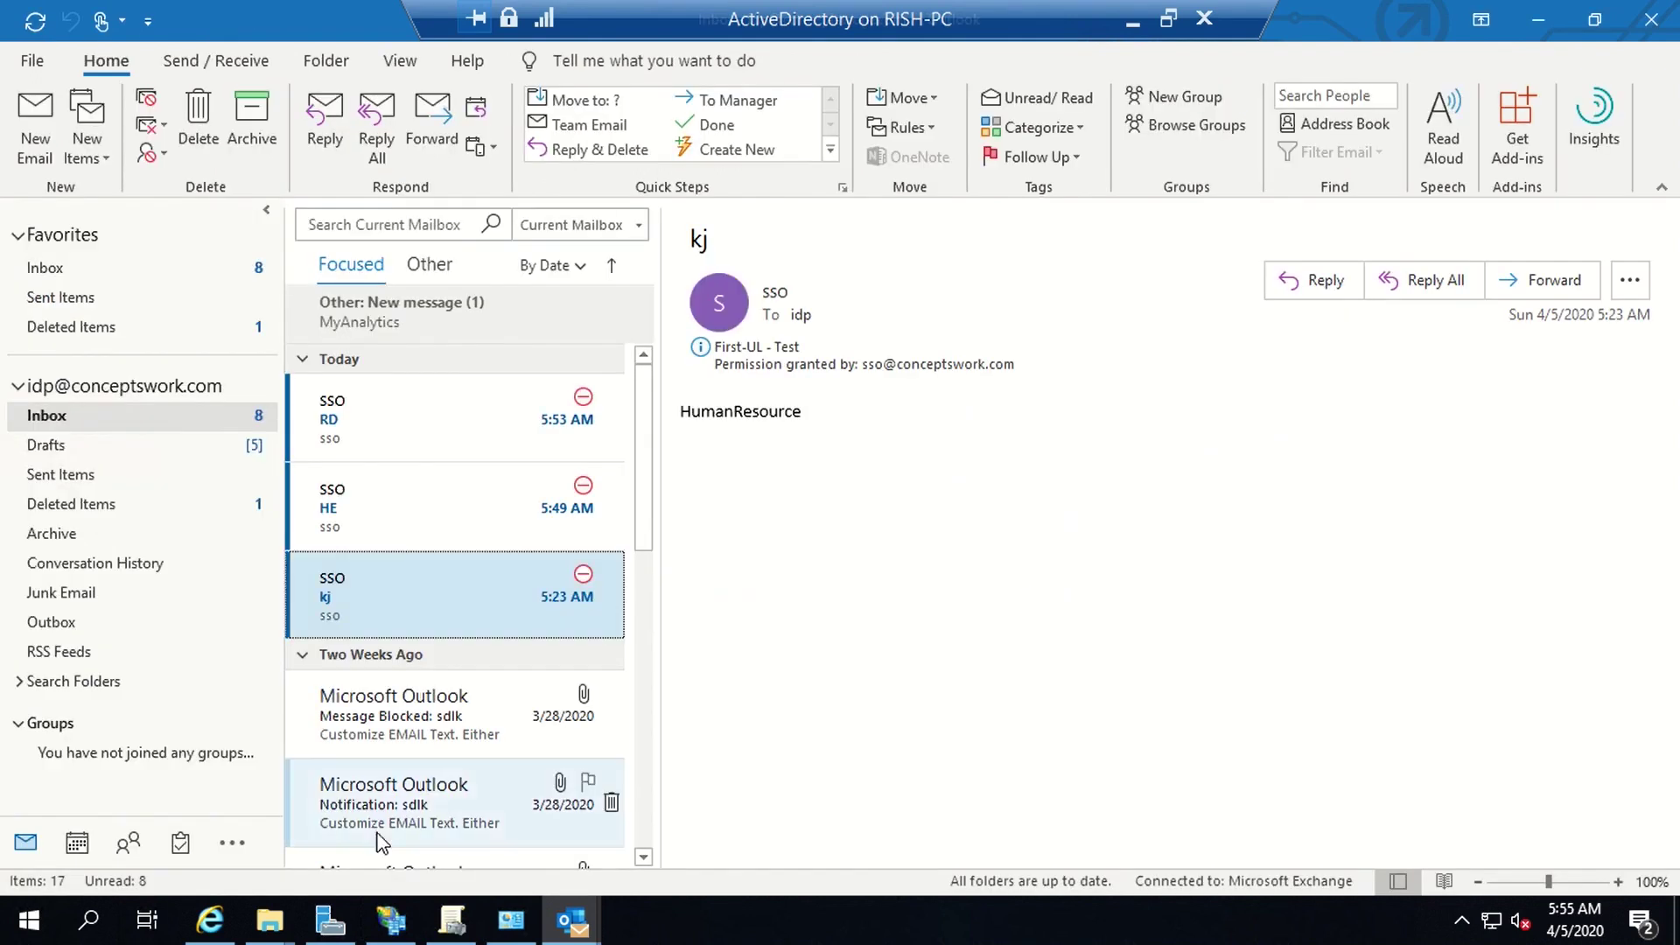
# Switch to the File Explorer window for the Downloads folder in the ActiveDirectory session
pyautogui.moveTo(270, 918)
pyautogui.click(375, 832)
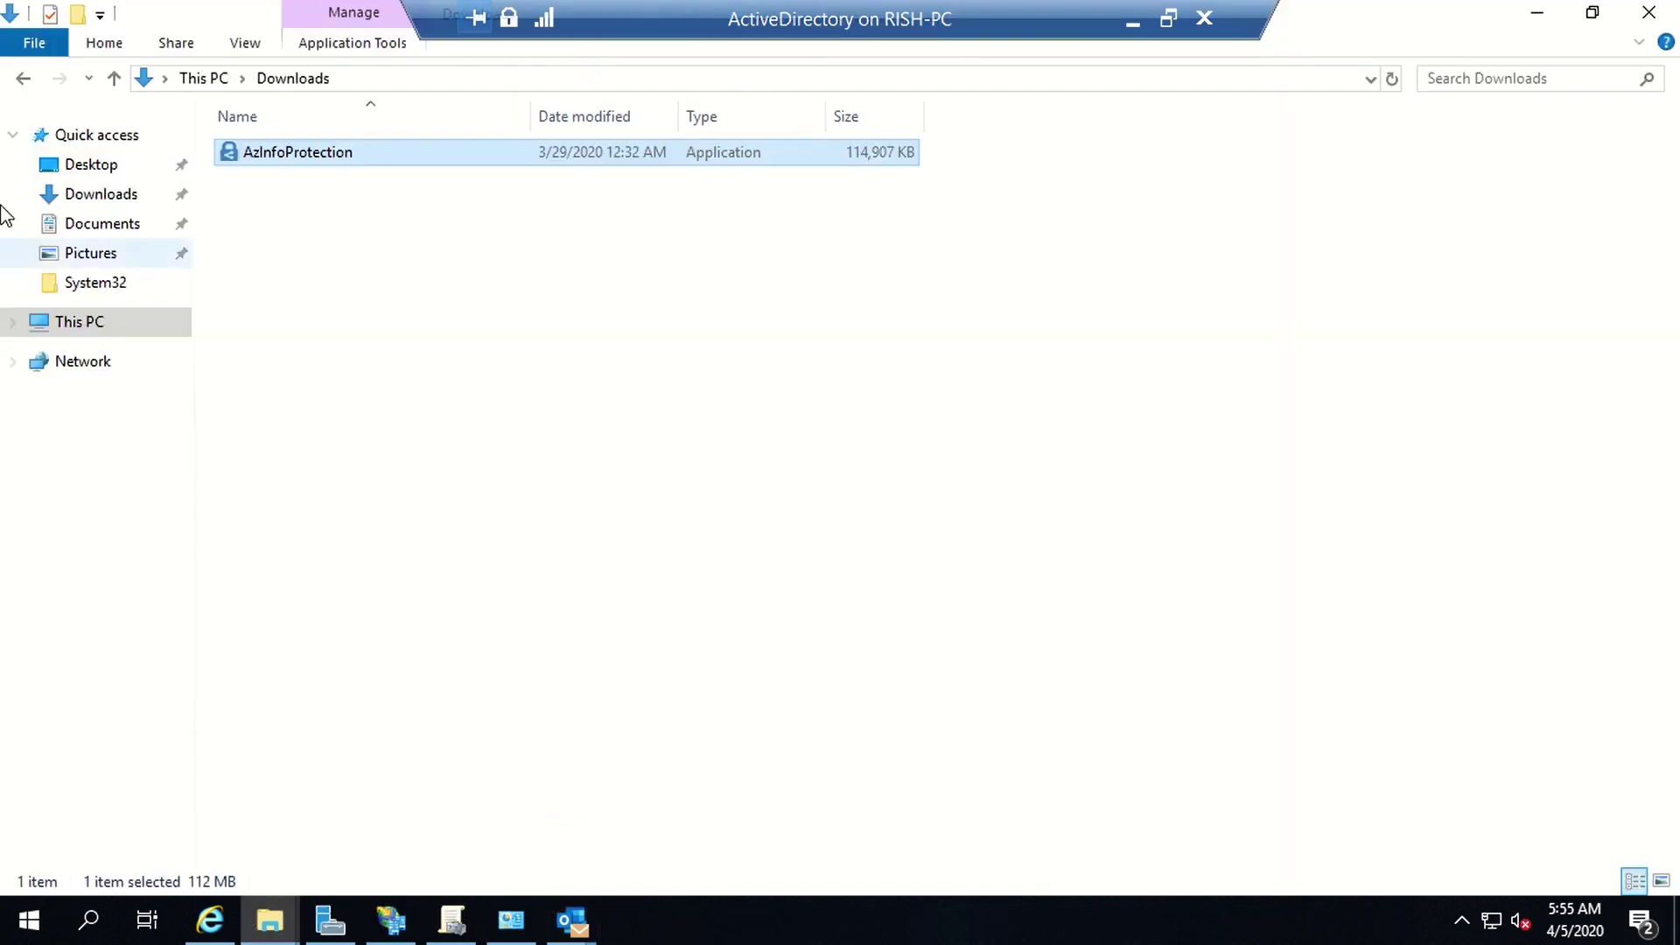